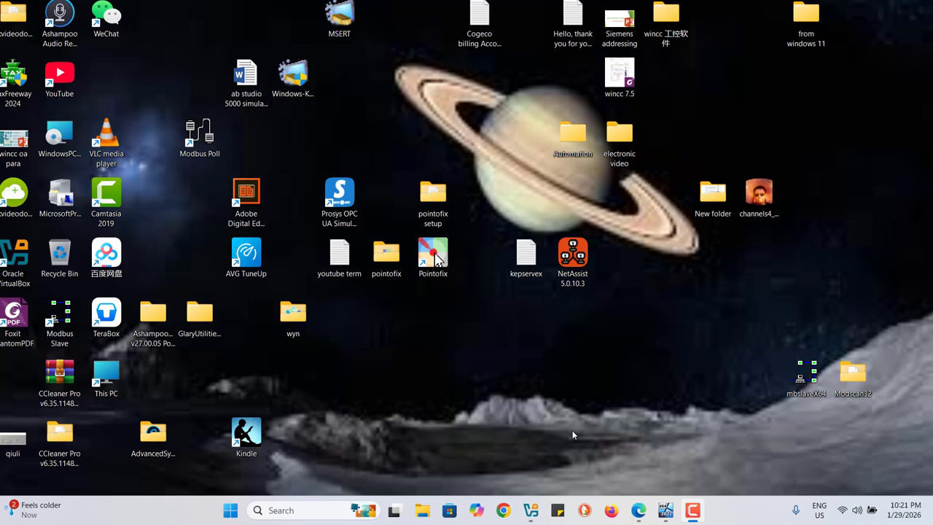
Step: Switch to the Windows Server 2022 virtual machine, start Modbus Slave and connect it over Modbus TCP/IP on port 502
{"action": "left_click", "coordinate": [663, 513]}
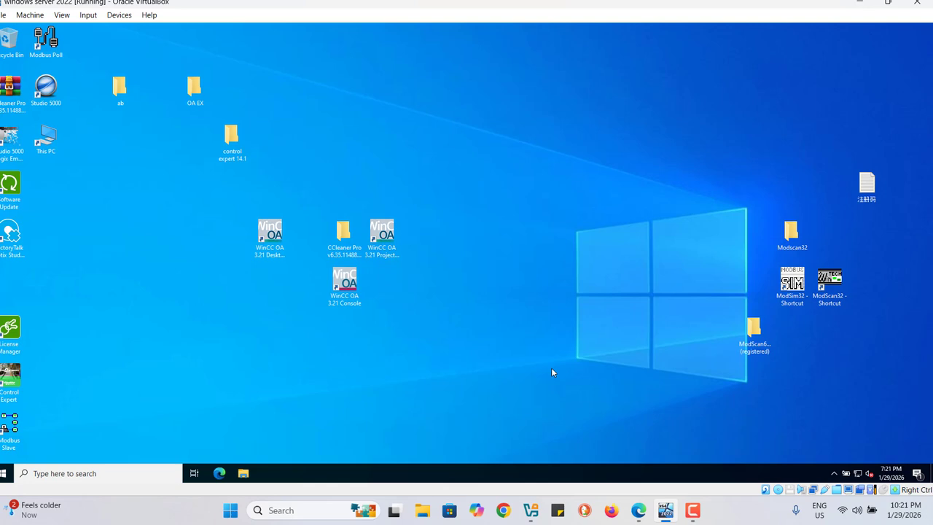
{"action": "double_click", "coordinate": [13, 425]}
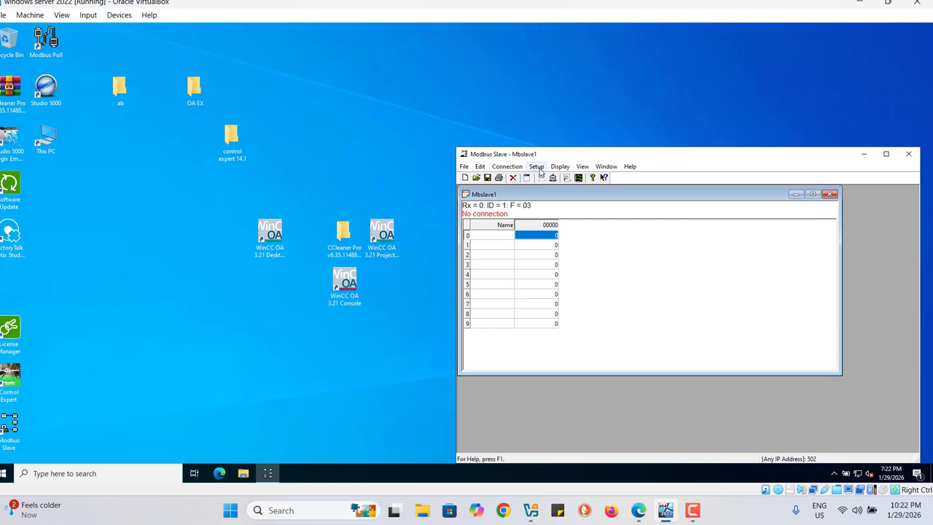
{"action": "left_click", "coordinate": [502, 171]}
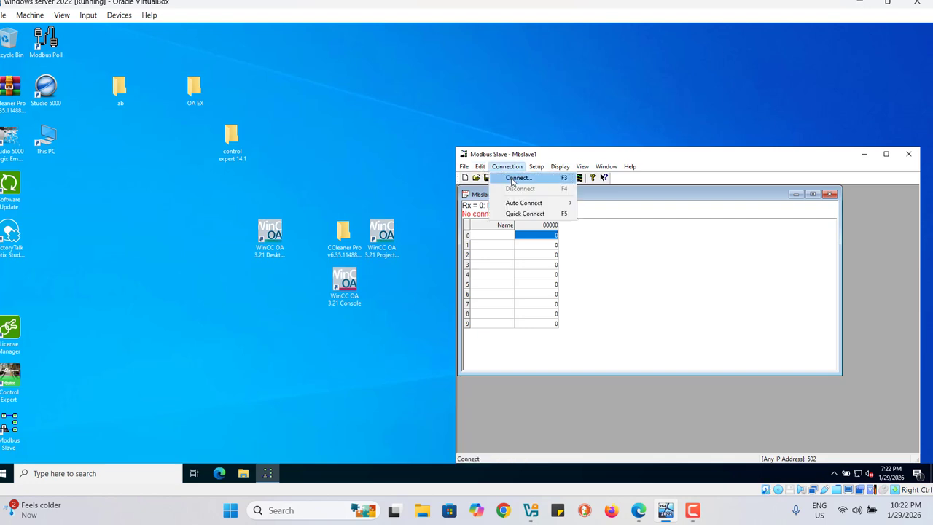
{"action": "left_click", "coordinate": [516, 178]}
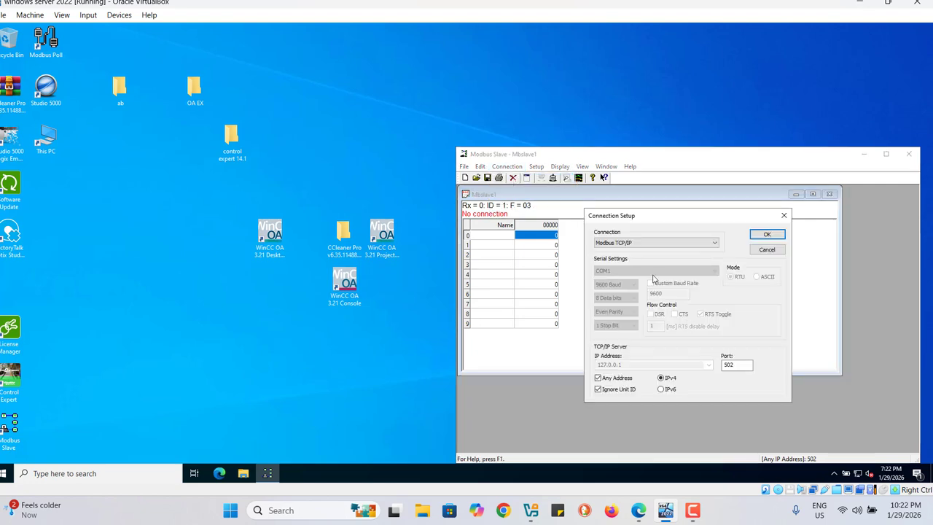
{"action": "left_click", "coordinate": [621, 245]}
{"action": "left_click", "coordinate": [727, 366]}
{"action": "left_click", "coordinate": [761, 238]}
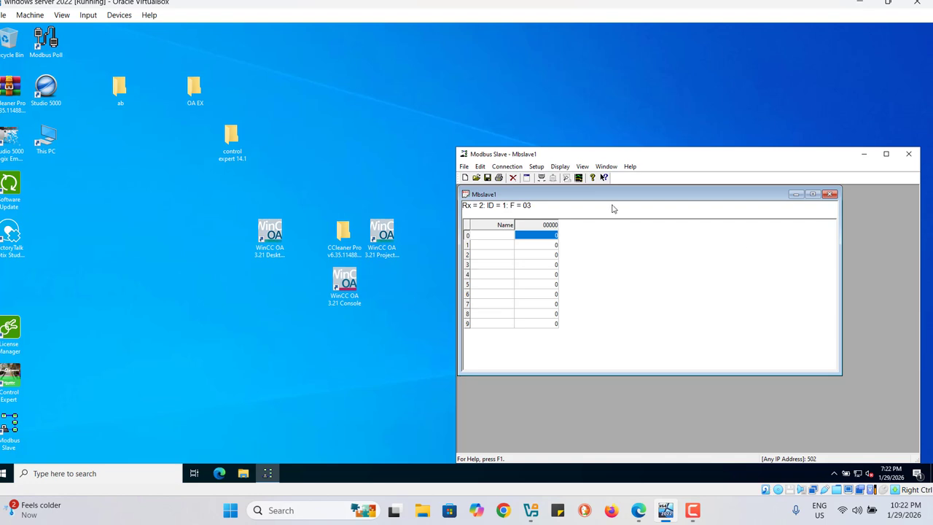
Step: Set the slave definition's register quantity to 5 and maximize the Mbslave1 window
{"action": "left_click", "coordinate": [537, 166]}
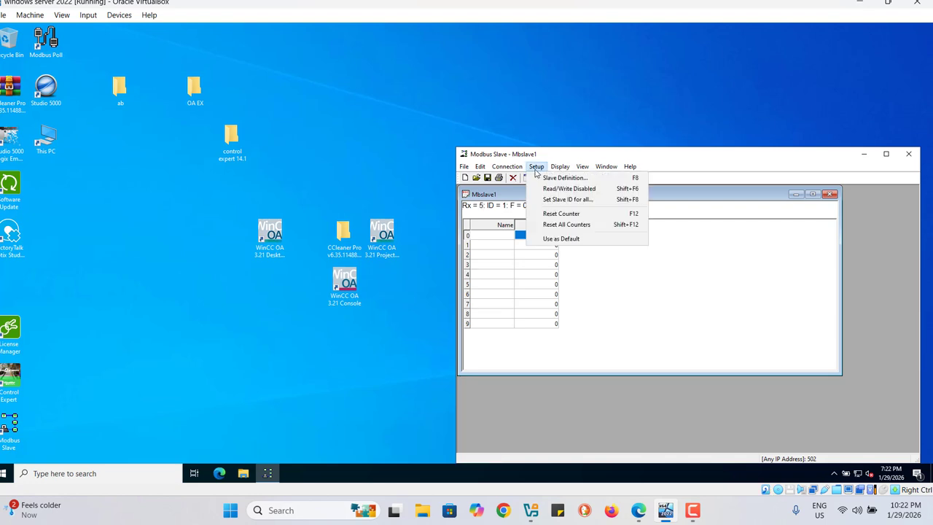
{"action": "left_click", "coordinate": [558, 178]}
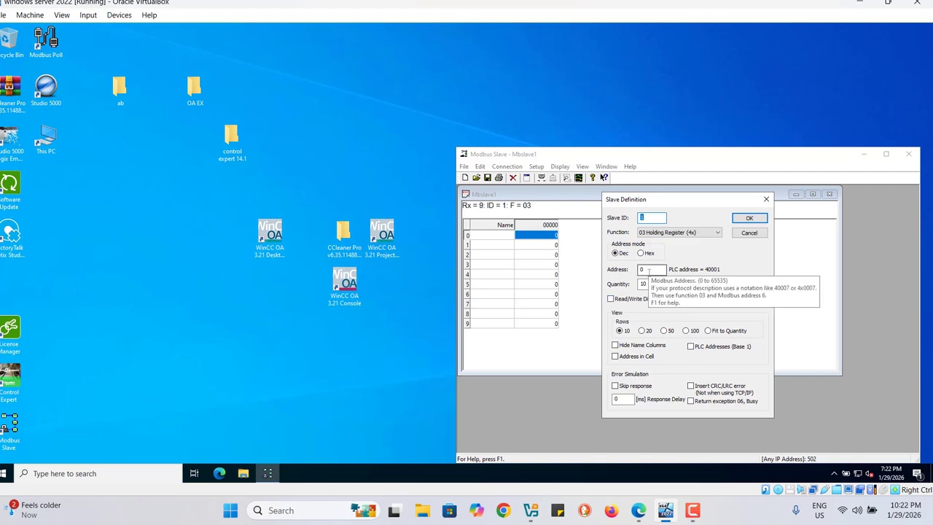
{"action": "left_click", "coordinate": [651, 284]}
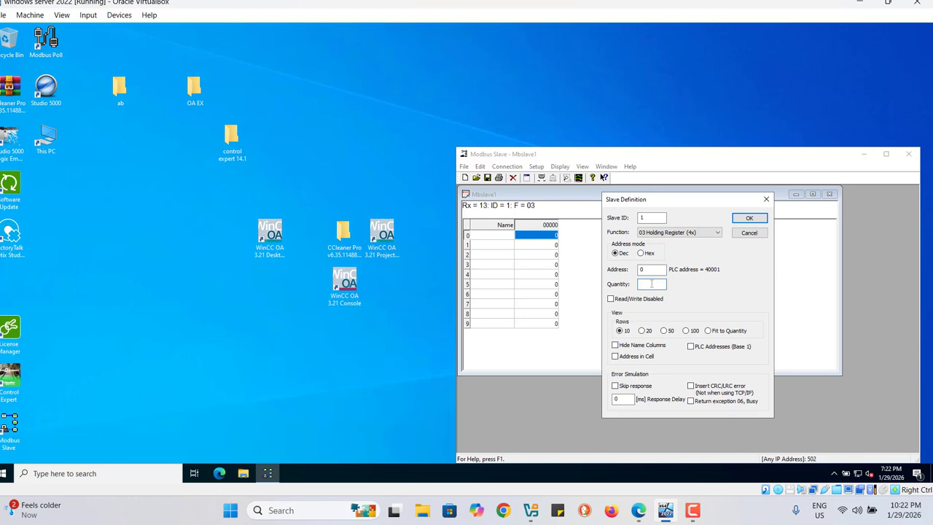
{"action": "left_click", "coordinate": [748, 218]}
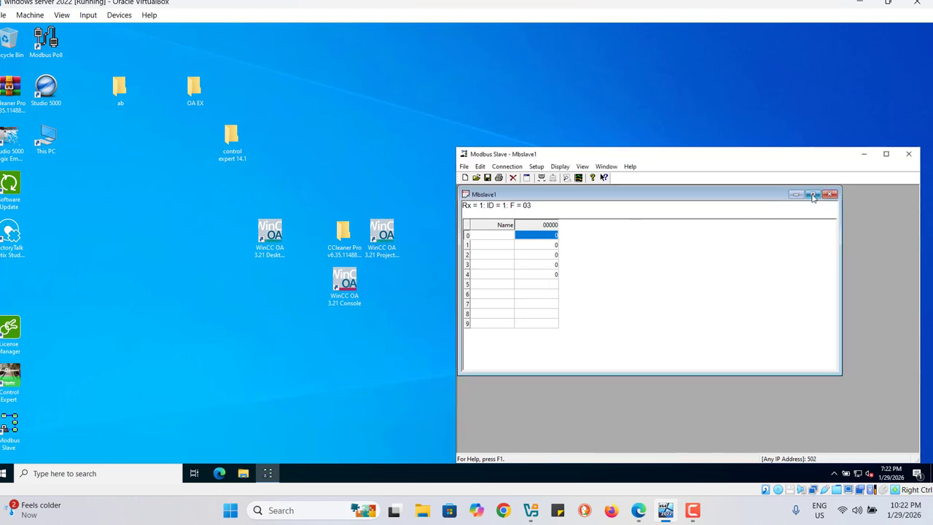
{"action": "left_click", "coordinate": [813, 195]}
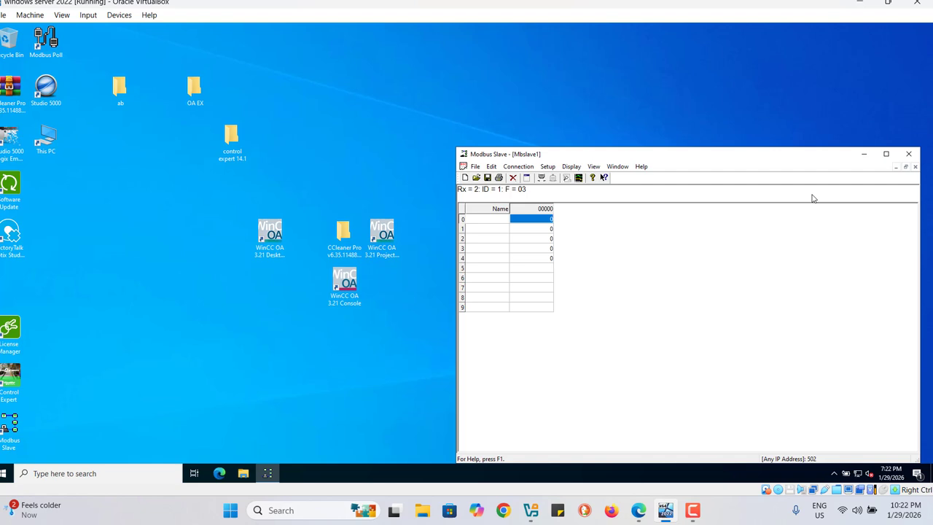
Step: In WinCC OA Project Administration, create the legacy standard project modbust_test in the OA EX folder with English - US, PostgreSQL archiving and no root password
{"action": "left_click", "coordinate": [866, 158]}
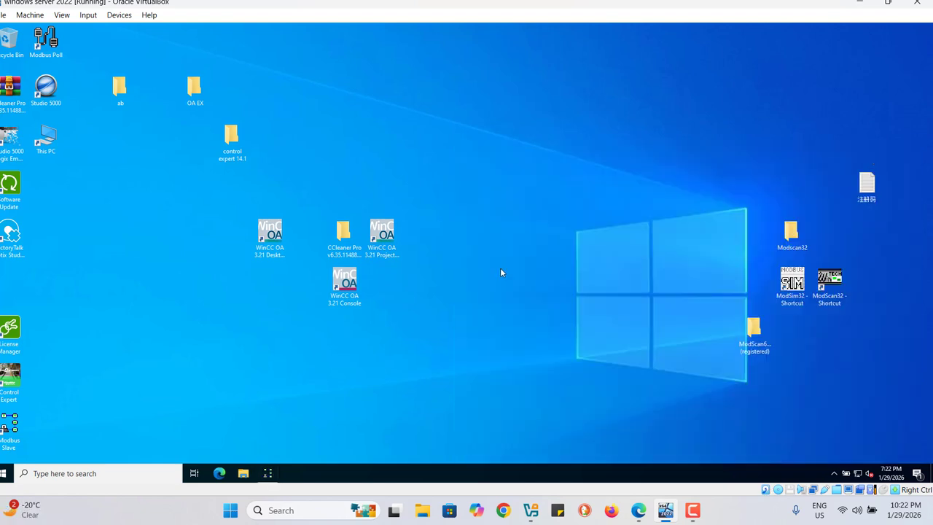
{"action": "double_click", "coordinate": [383, 235]}
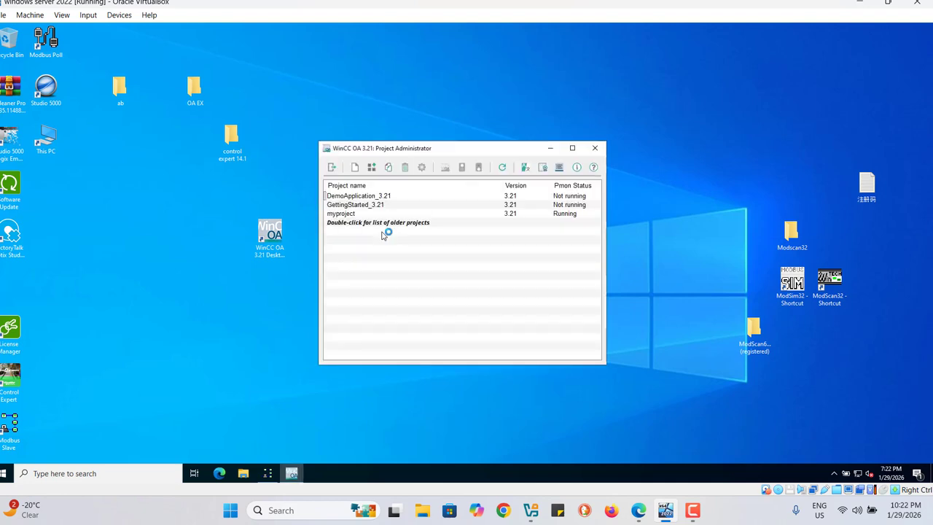
{"action": "left_click", "coordinate": [350, 216]}
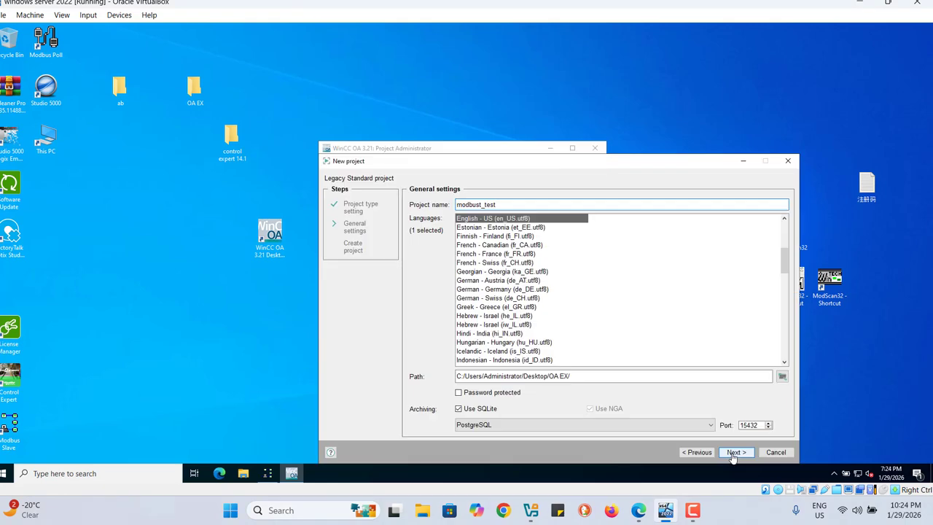
{"action": "left_click", "coordinate": [733, 454]}
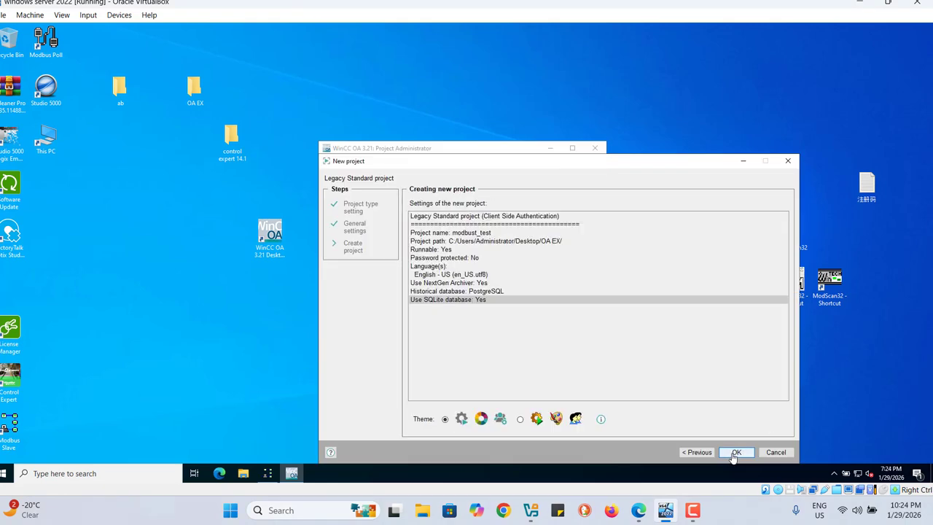
{"action": "left_click", "coordinate": [735, 452]}
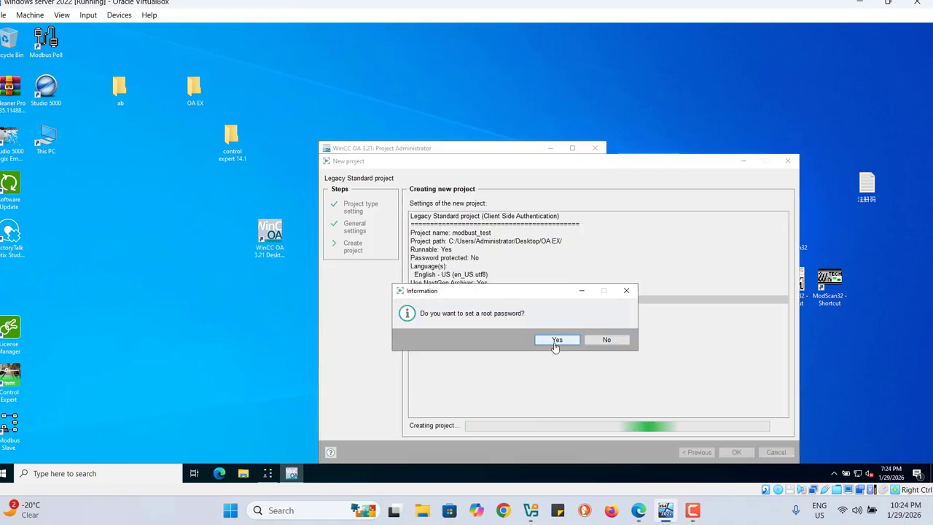
{"action": "left_click", "coordinate": [607, 341]}
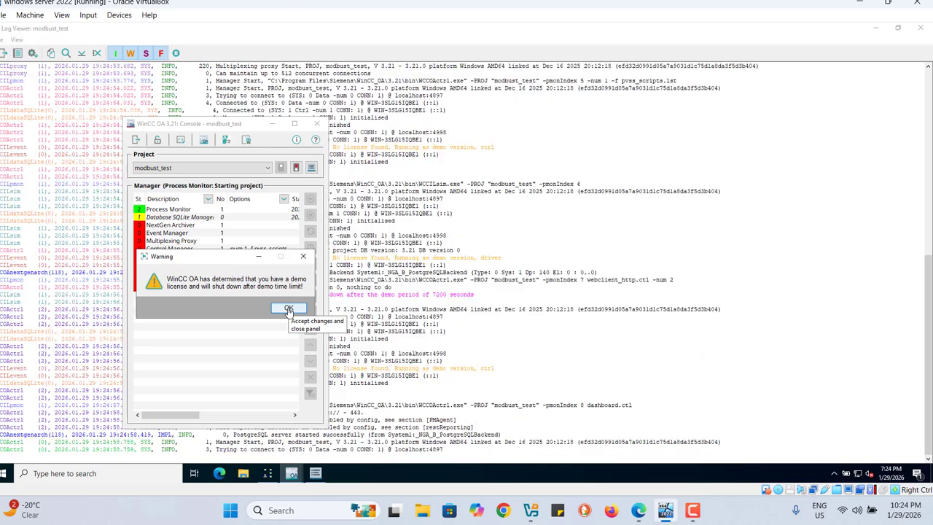
{"action": "left_click", "coordinate": [289, 309]}
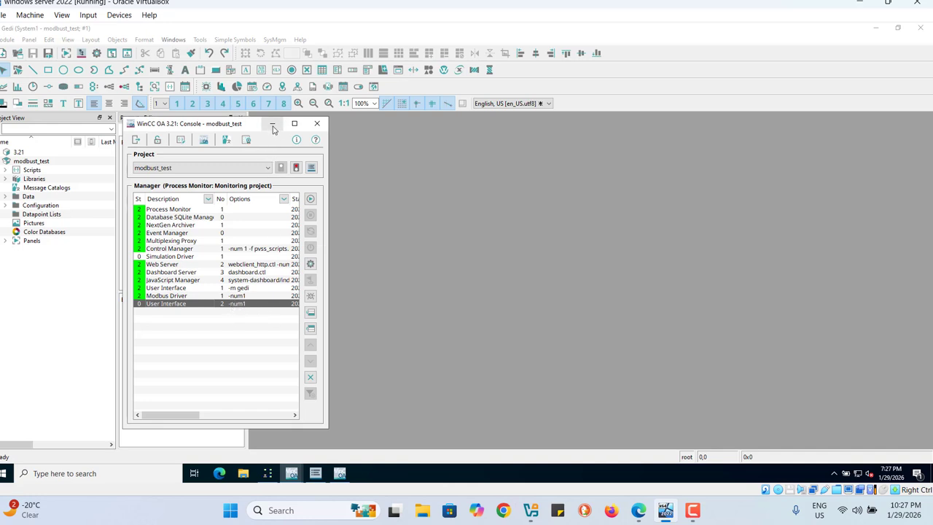
Step: In System Management's MODBUS driver configuration, add host 127.0.0.1:502 to Mod_Plc_1, activate the PLC and save the settings
{"action": "left_click", "coordinate": [273, 126]}
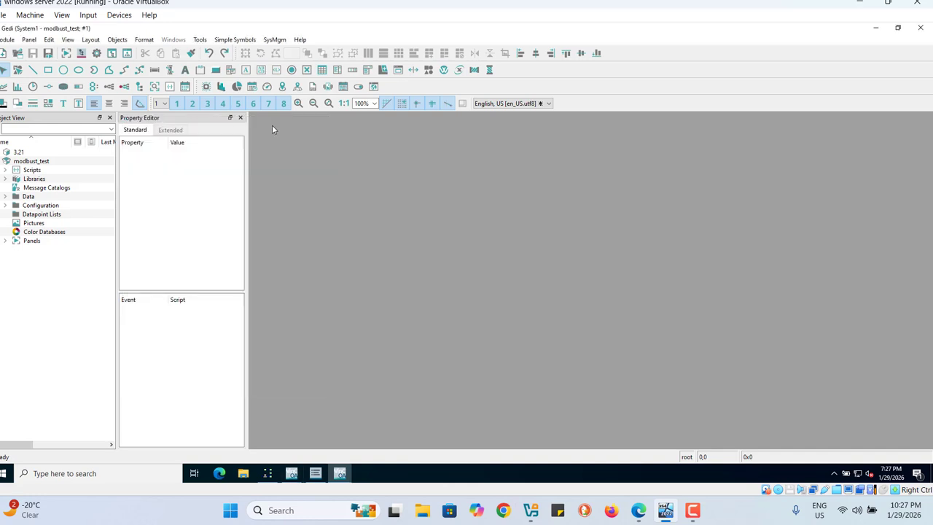
{"action": "left_click", "coordinate": [94, 55]}
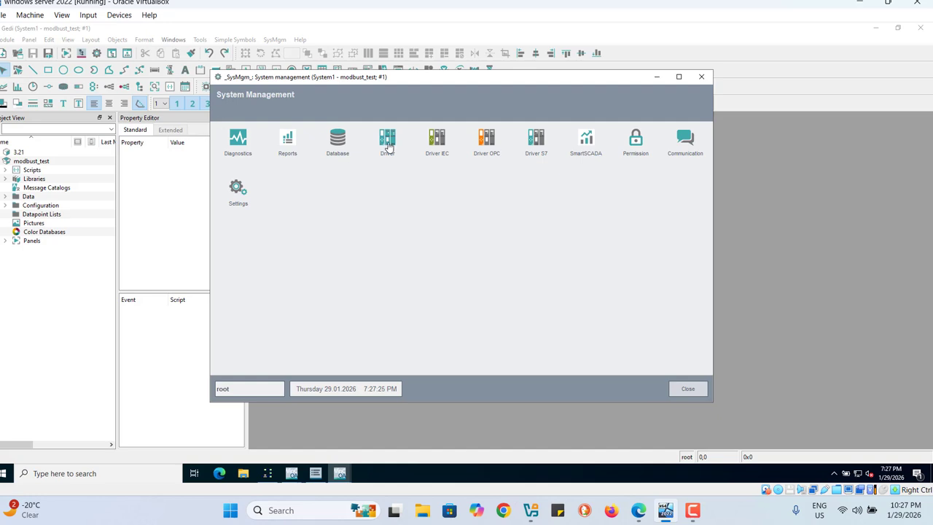
{"action": "left_click", "coordinate": [386, 146]}
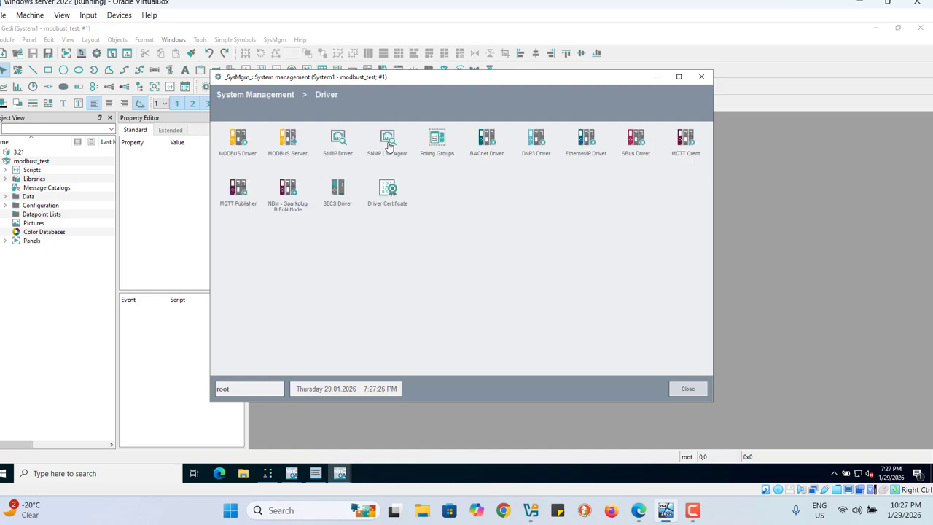
{"action": "left_click", "coordinate": [242, 149]}
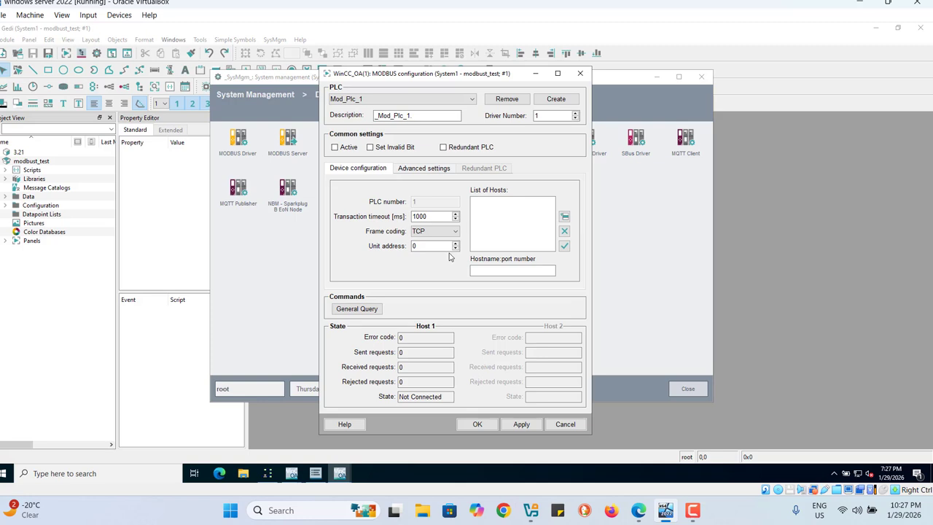
{"action": "left_click", "coordinate": [481, 271]}
{"action": "type", "text": "127.0.0.1"}
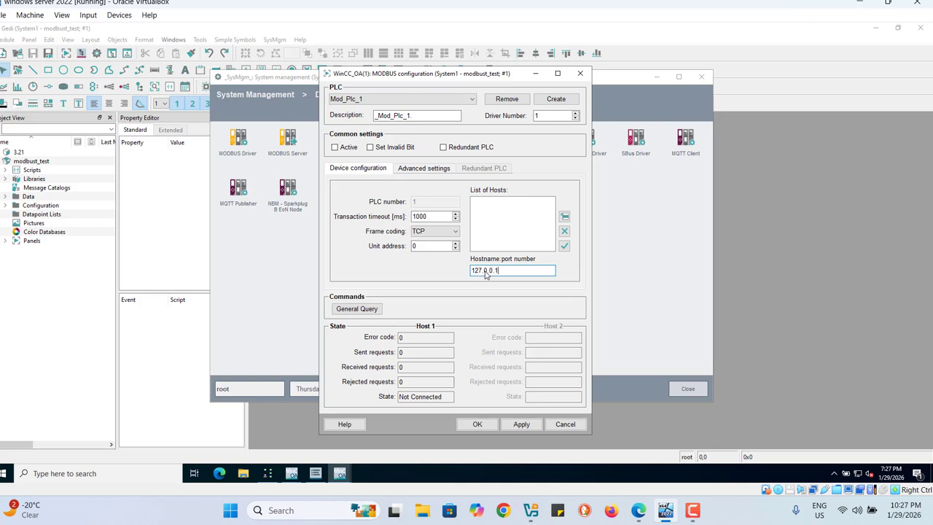
{"action": "left_click", "coordinate": [564, 217]}
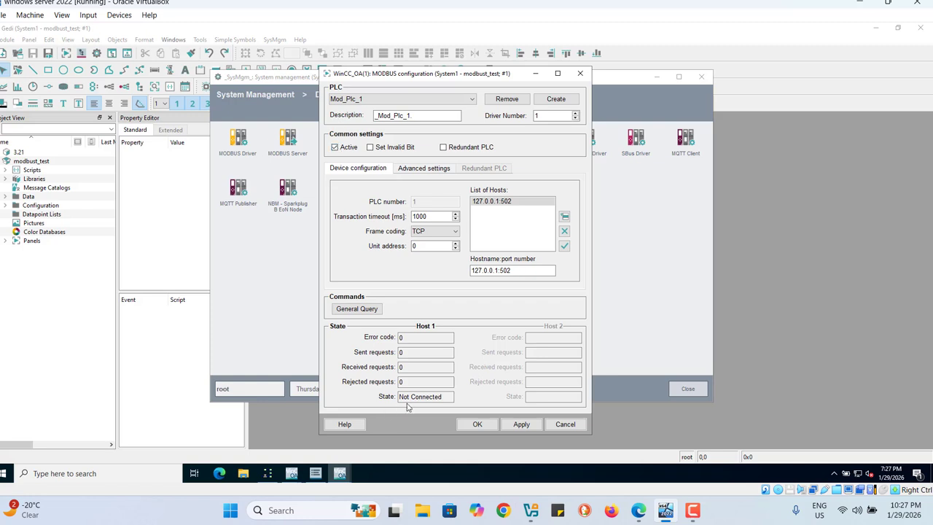
{"action": "left_click", "coordinate": [522, 425]}
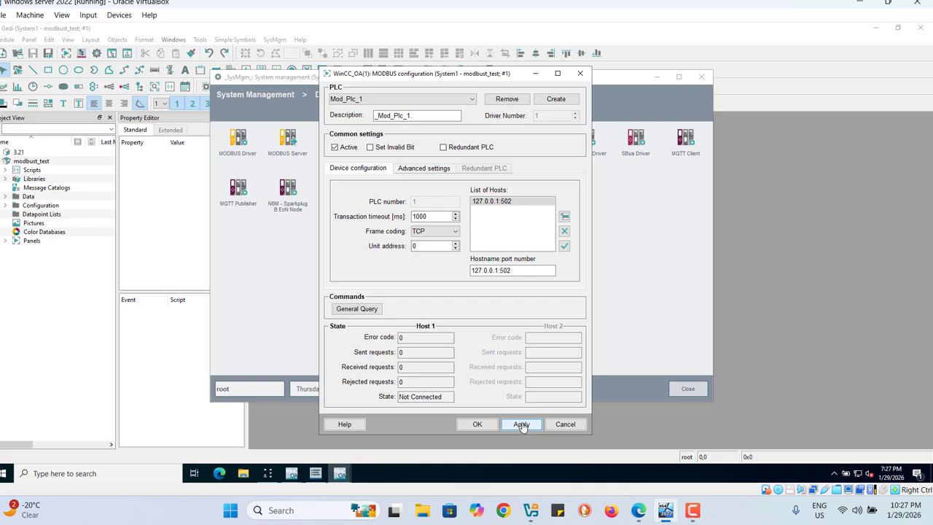
{"action": "left_click", "coordinate": [478, 427]}
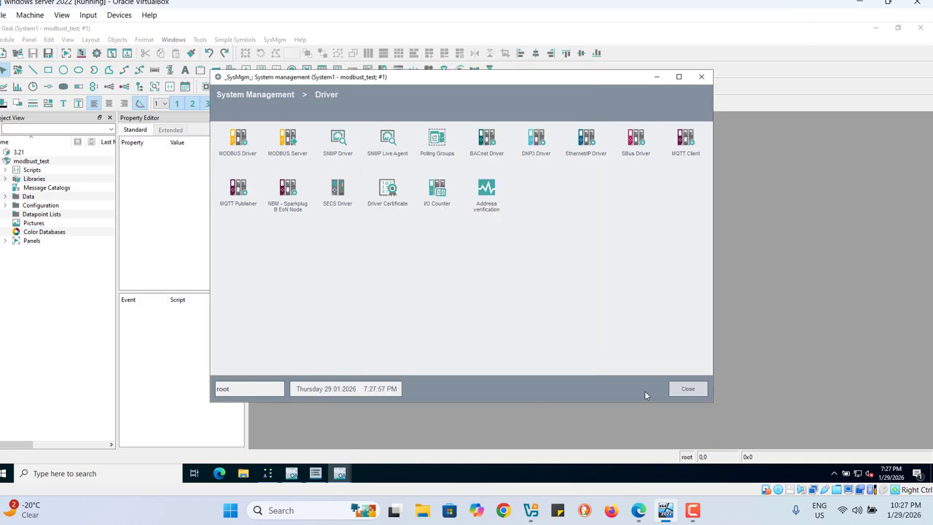
{"action": "left_click", "coordinate": [684, 392]}
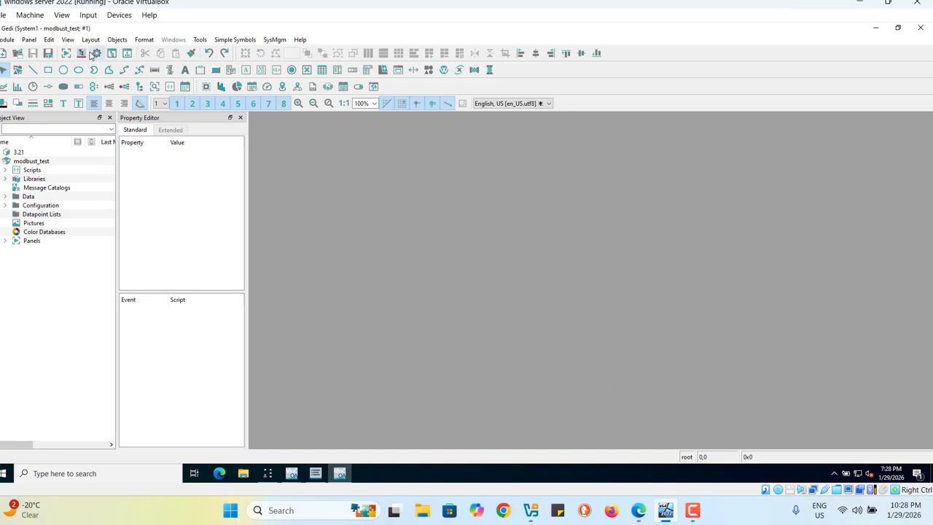
Step: Open the datapoint parameterization module and create a new datapoint type named test
{"action": "left_click", "coordinate": [82, 55]}
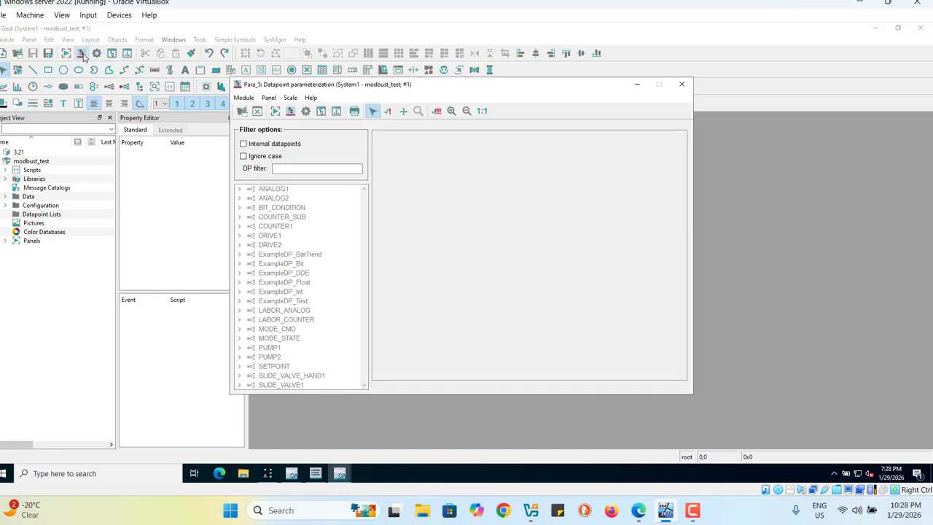
{"action": "left_click_drag", "start_coordinate": [363, 330], "coordinate": [362, 366]}
{"action": "right_click", "coordinate": [335, 304]}
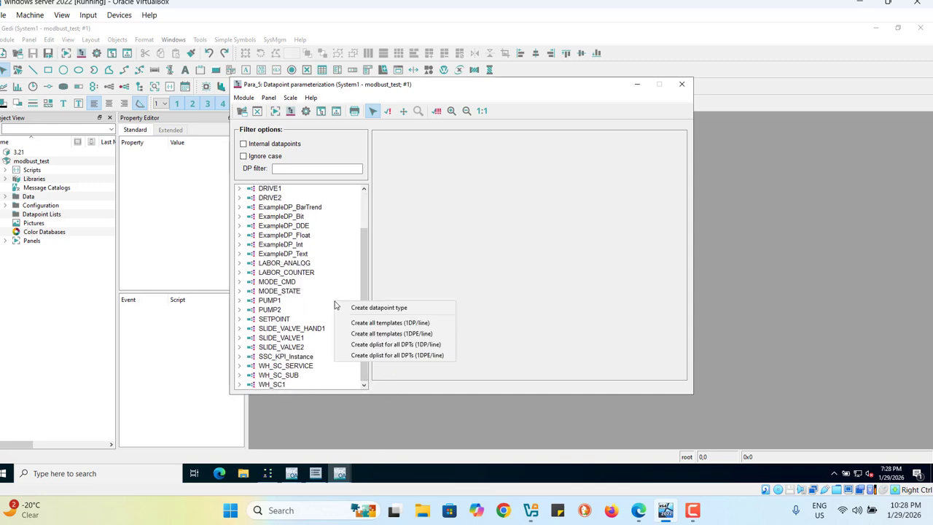
{"action": "left_click", "coordinate": [375, 310]}
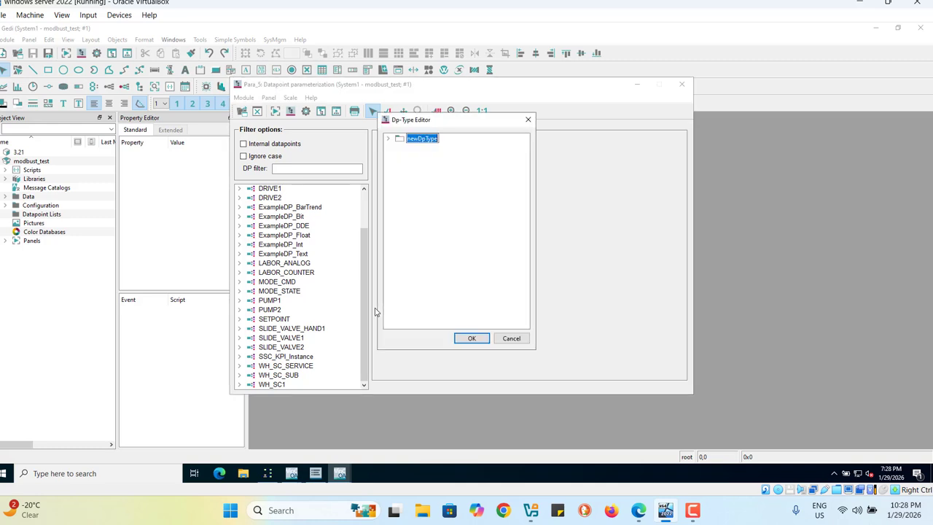
{"action": "type", "text": "test"}
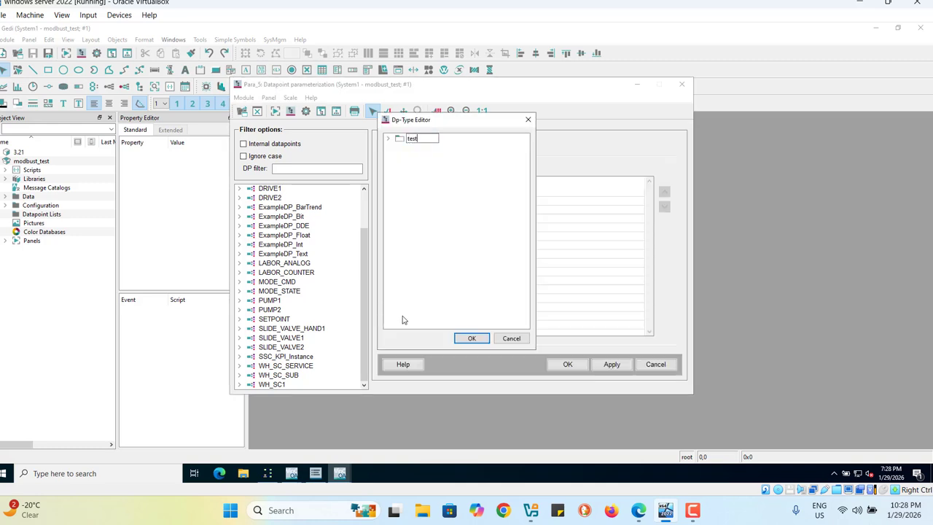
{"action": "left_click", "coordinate": [416, 294]}
Step: Add a node named var1 under the datapoint type test
{"action": "right_click", "coordinate": [407, 141]}
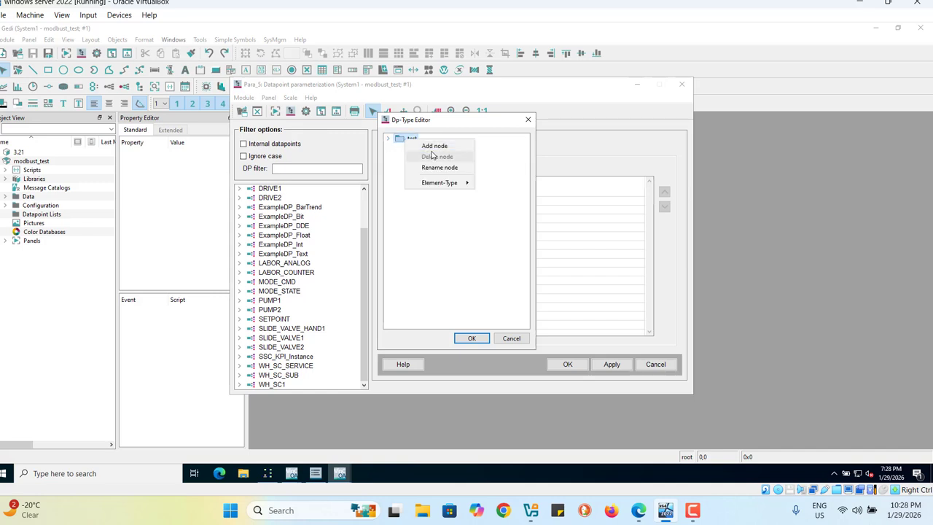
{"action": "left_click", "coordinate": [437, 146]}
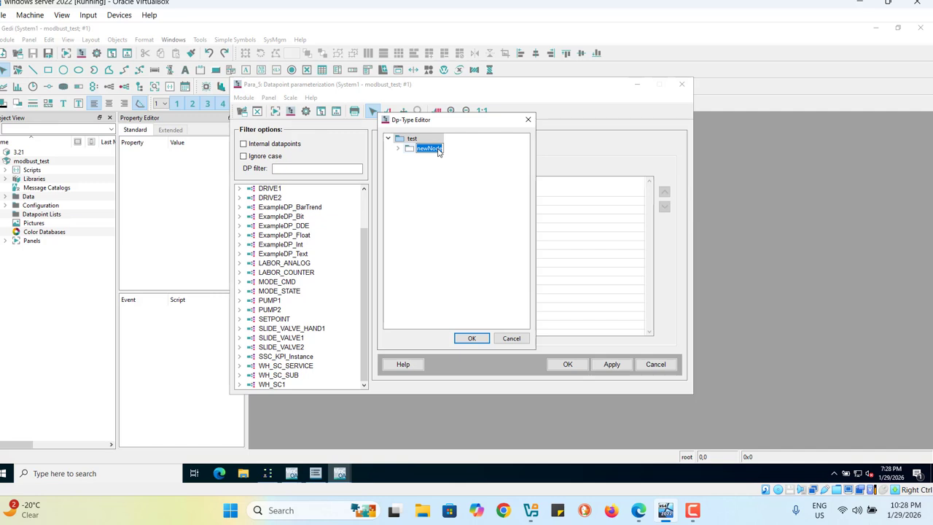
{"action": "type", "text": "var1"}
{"action": "key", "text": "Return"}
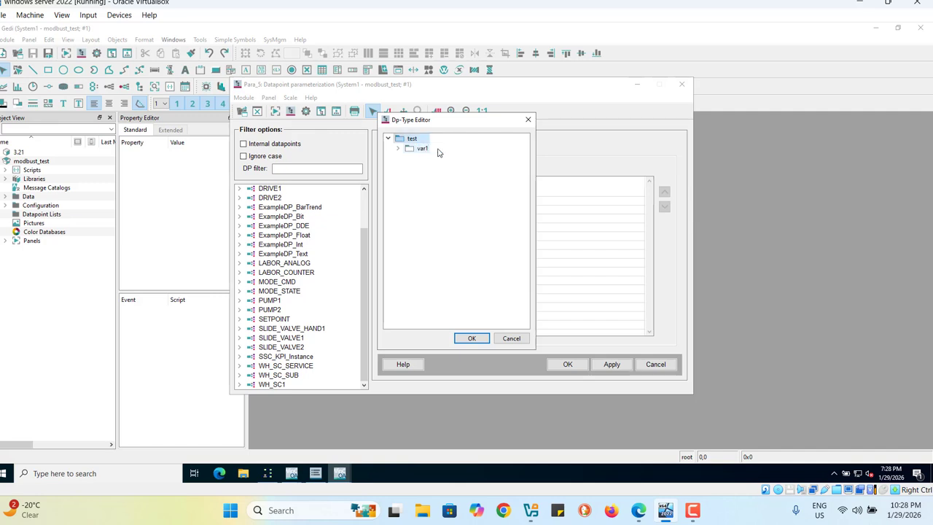
Step: Add two more nodes named var2 and var3 directly under the datapoint type test
{"action": "right_click", "coordinate": [410, 138]}
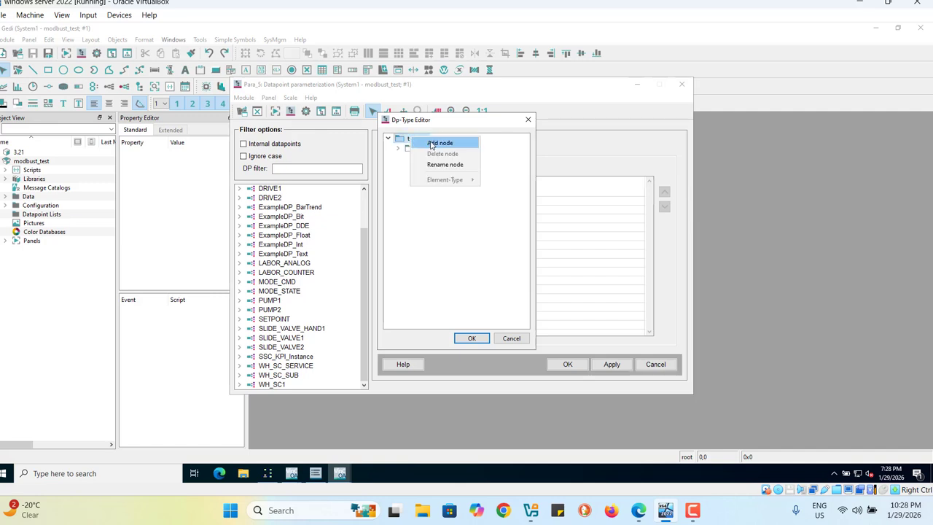
{"action": "left_click", "coordinate": [430, 144]}
{"action": "type", "text": "var2"}
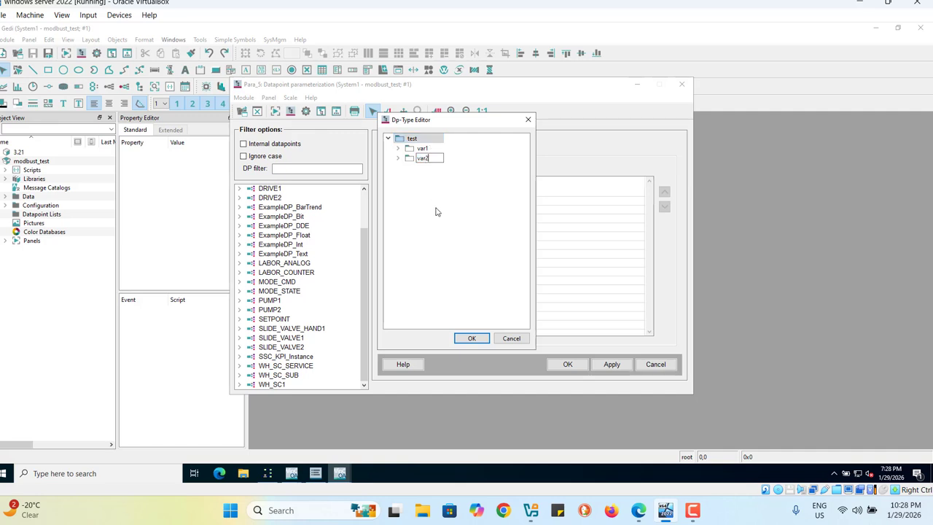
{"action": "key", "text": "Return"}
{"action": "right_click", "coordinate": [415, 141]}
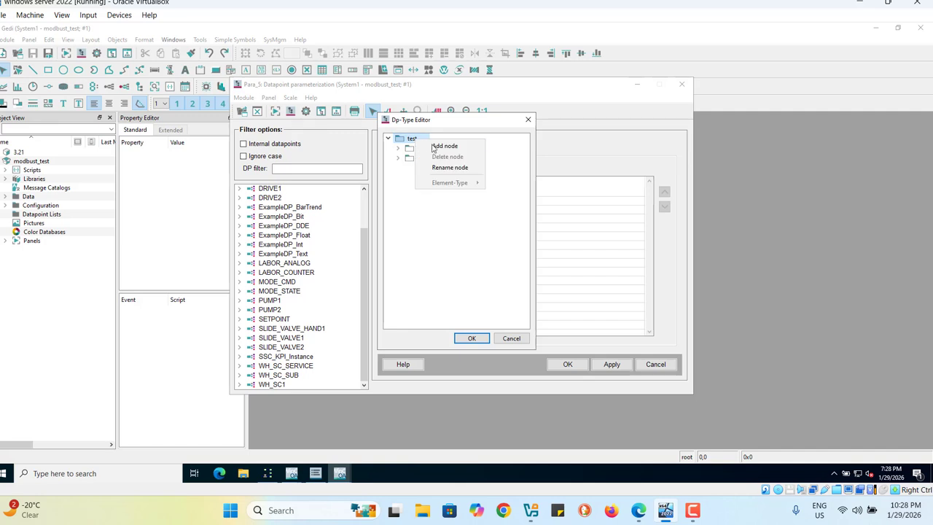
{"action": "left_click", "coordinate": [430, 144]}
{"action": "type", "text": "v"}
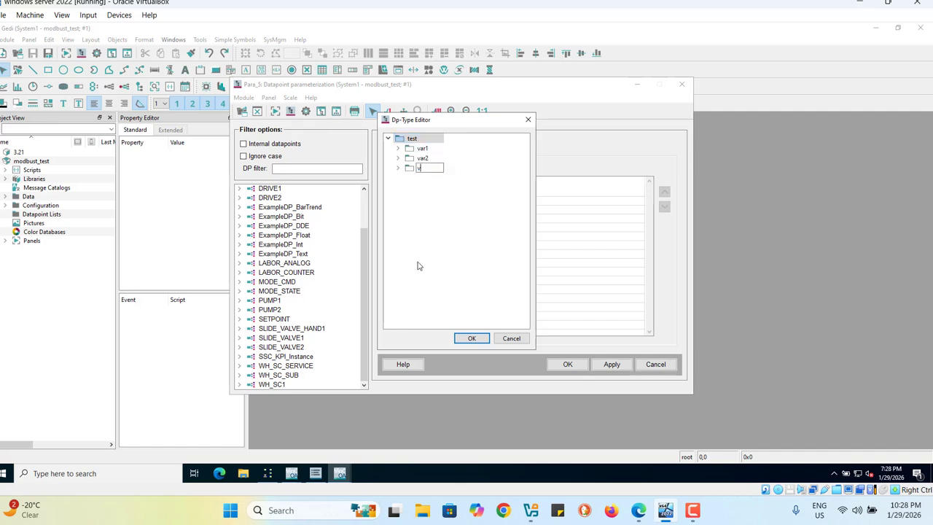
{"action": "type", "text": "ar3"}
{"action": "key", "text": "Return"}
Step: Set the element type of var1, var2 and var3 to int and save the datapoint type test
{"action": "right_click", "coordinate": [421, 150]}
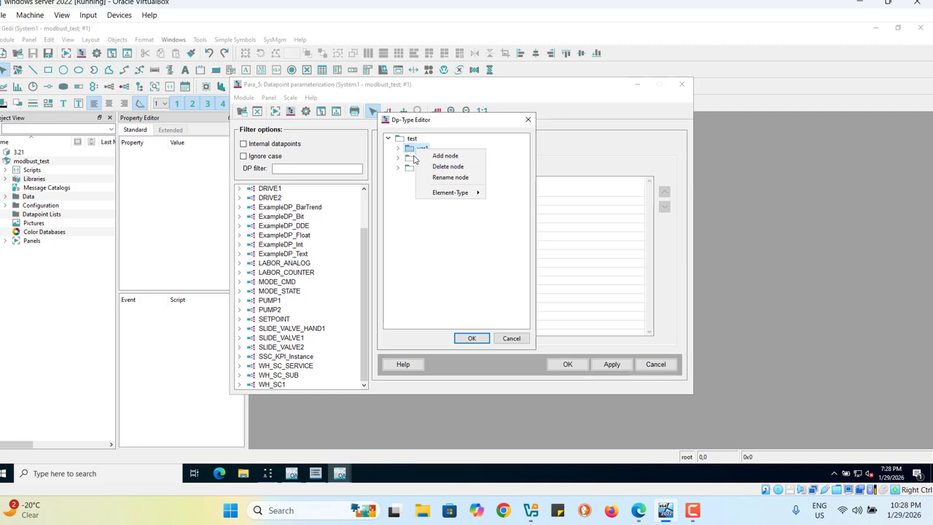
{"action": "mouse_move", "coordinate": [457, 195]}
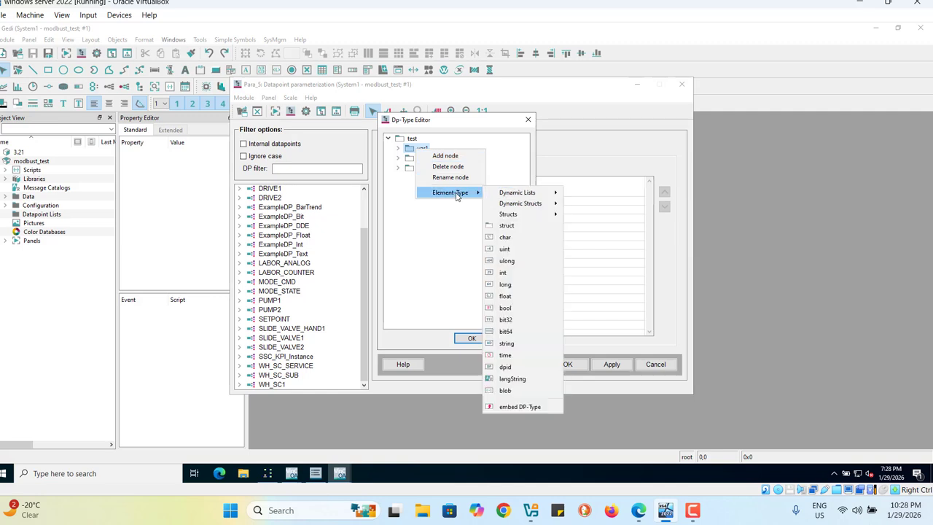
{"action": "left_click", "coordinate": [504, 272]}
{"action": "right_click", "coordinate": [417, 158]}
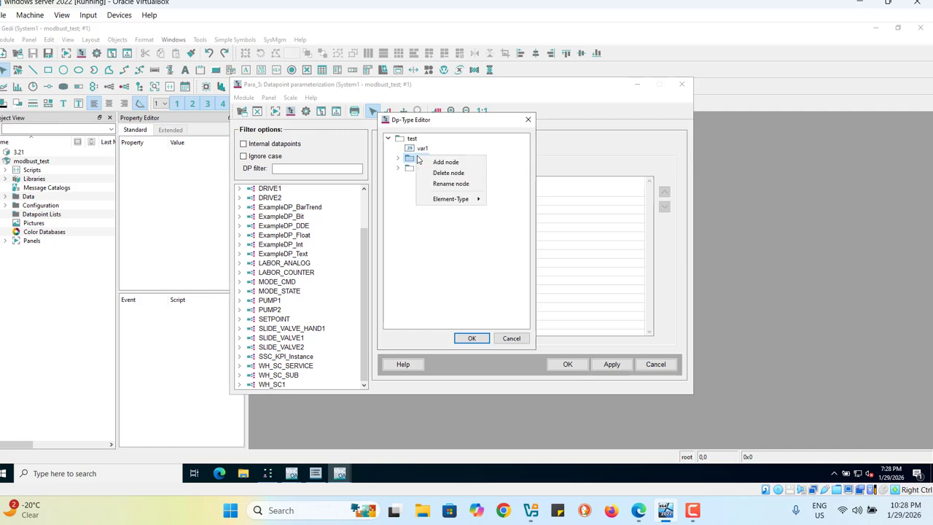
{"action": "mouse_move", "coordinate": [474, 199]}
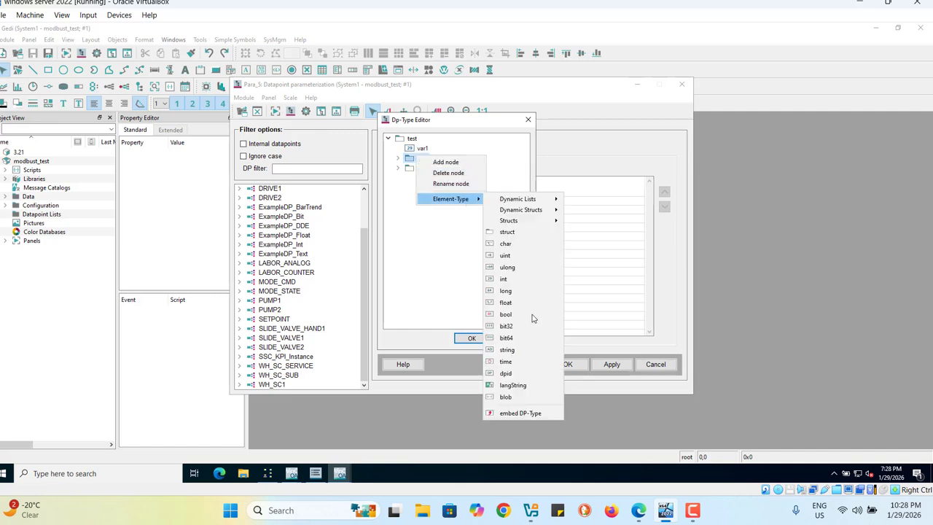
{"action": "left_click", "coordinate": [514, 279]}
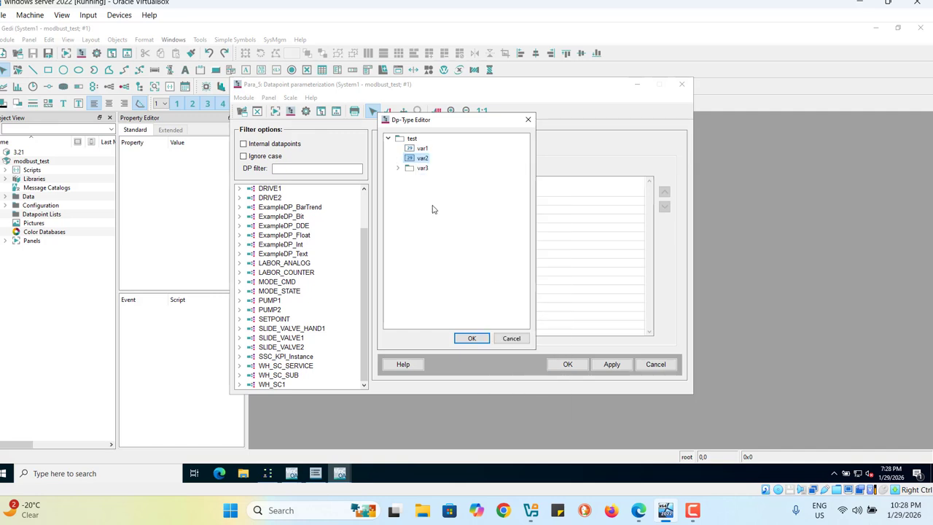
{"action": "right_click", "coordinate": [420, 172]}
{"action": "mouse_move", "coordinate": [452, 217]}
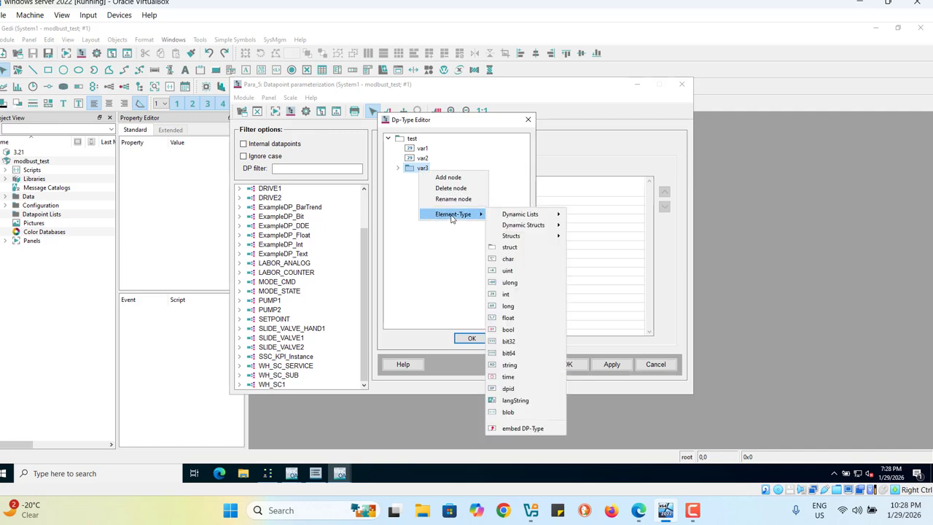
{"action": "left_click", "coordinate": [508, 296]}
{"action": "left_click", "coordinate": [472, 338]}
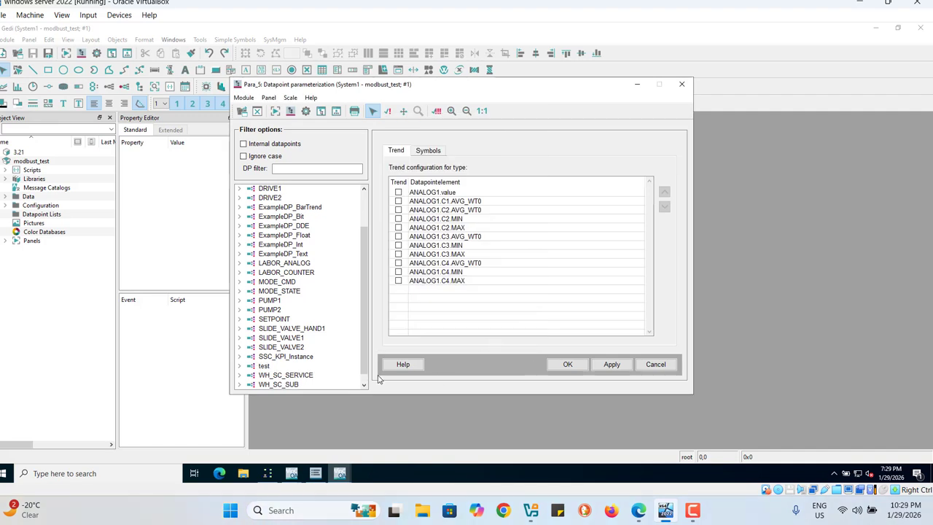
Step: Create a datapoint named test1 from the datapoint type test
{"action": "right_click", "coordinate": [263, 368]}
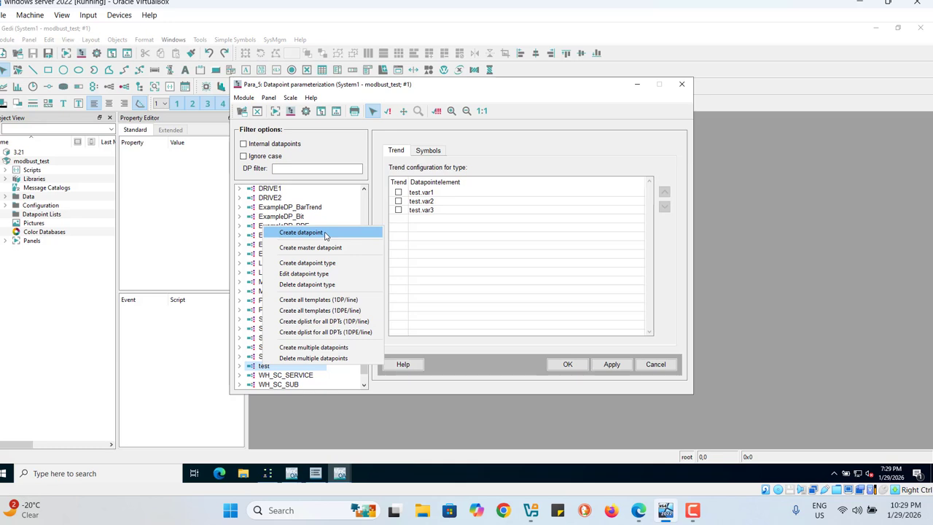
{"action": "left_click", "coordinate": [326, 235]}
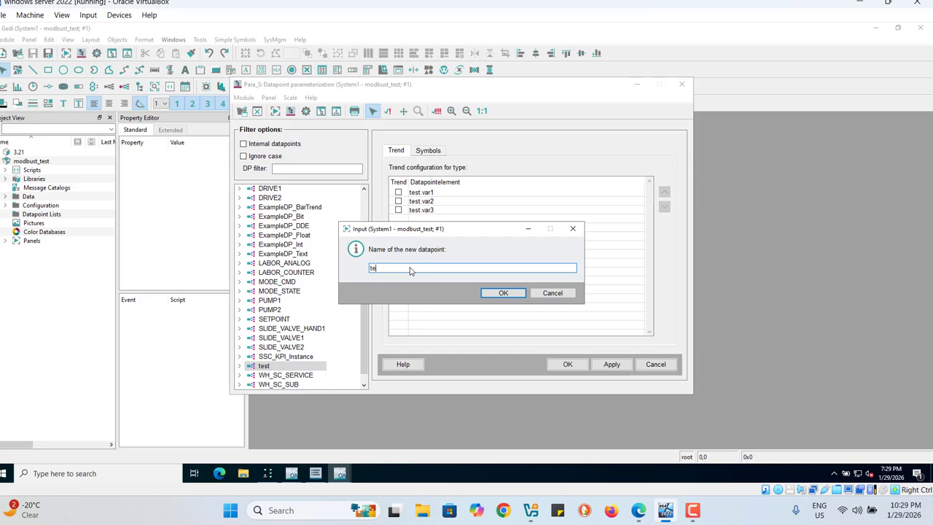
{"action": "left_click", "coordinate": [497, 293]}
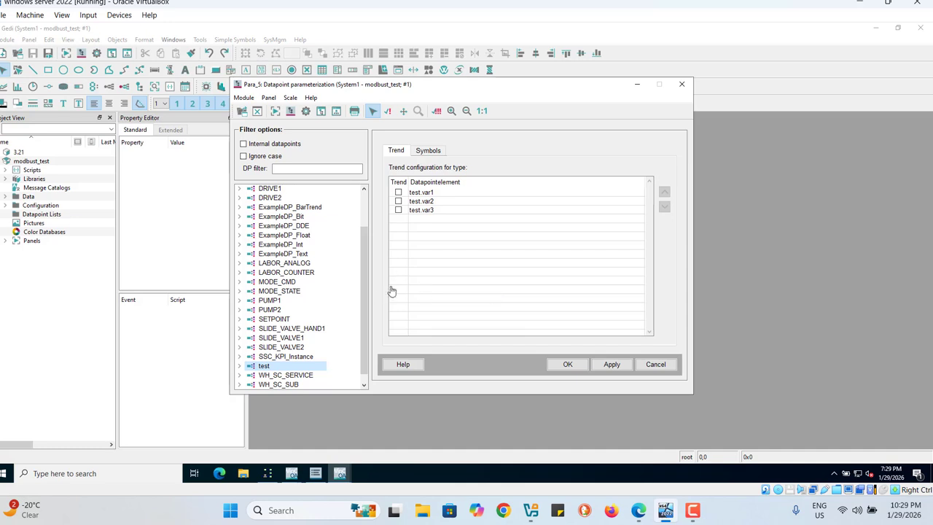
Step: Insert a periphery address config on element var1 of datapoint test1 and check that it is listed under the element
{"action": "left_click_drag", "start_coordinate": [362, 322], "coordinate": [362, 331]}
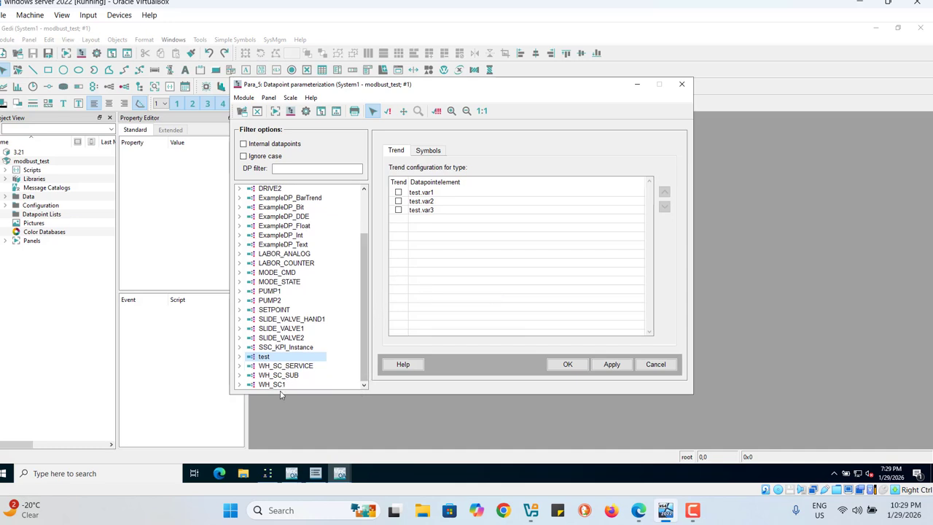
{"action": "left_click", "coordinate": [240, 358]}
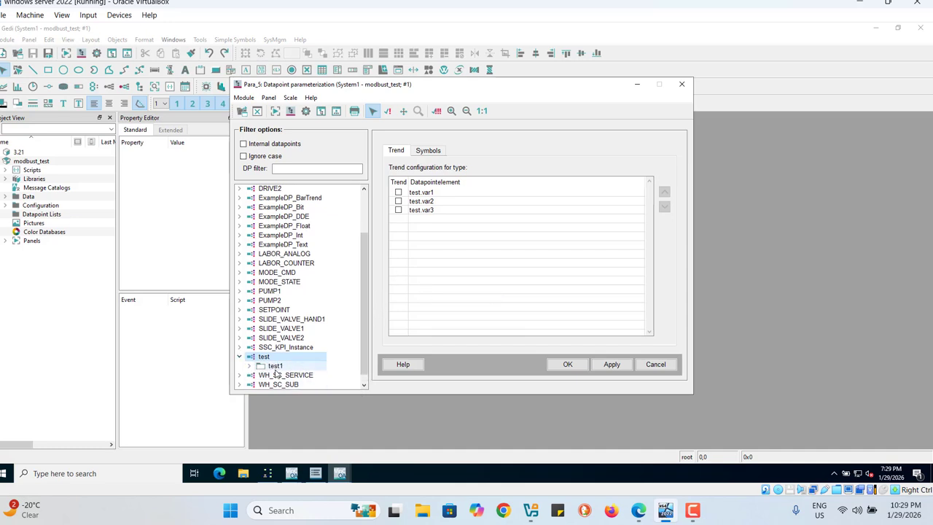
{"action": "left_click", "coordinate": [249, 366]}
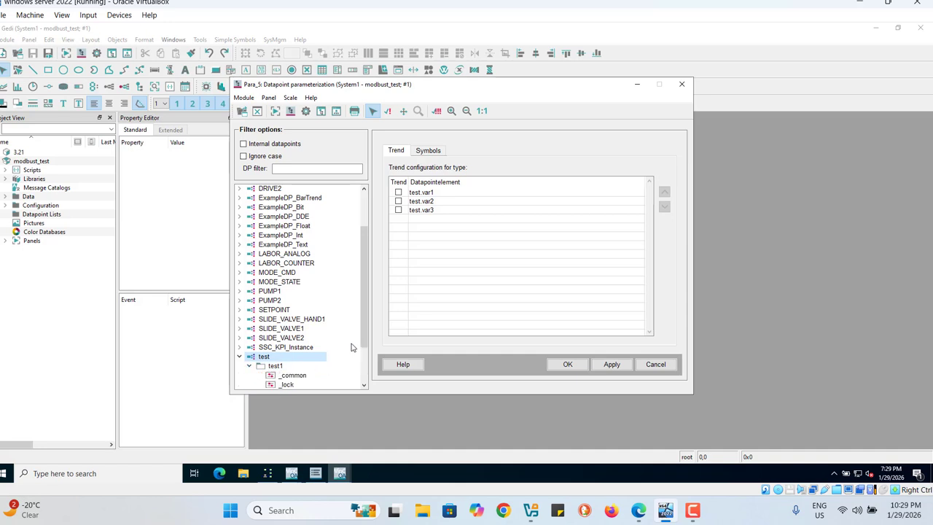
{"action": "scroll", "coordinate": [366, 325], "scroll_direction": "down", "scroll_amount": 2}
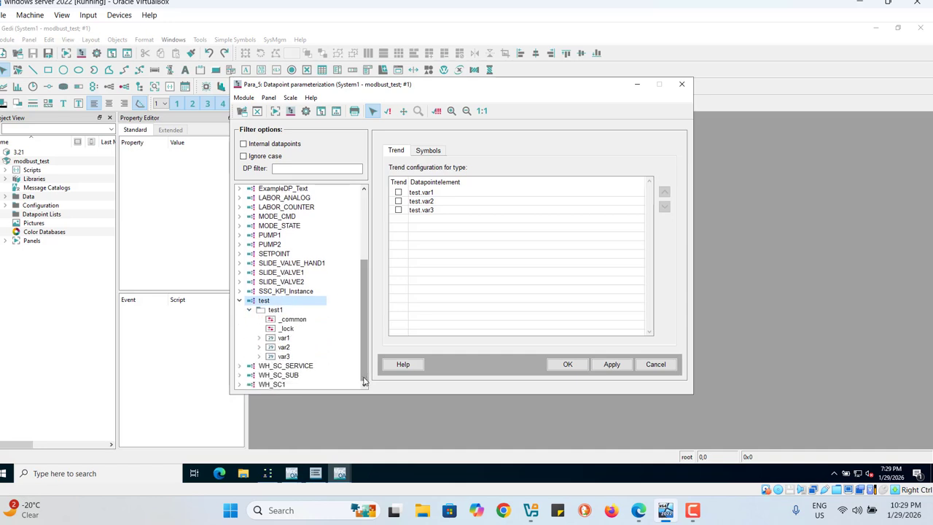
{"action": "left_click", "coordinate": [281, 339]}
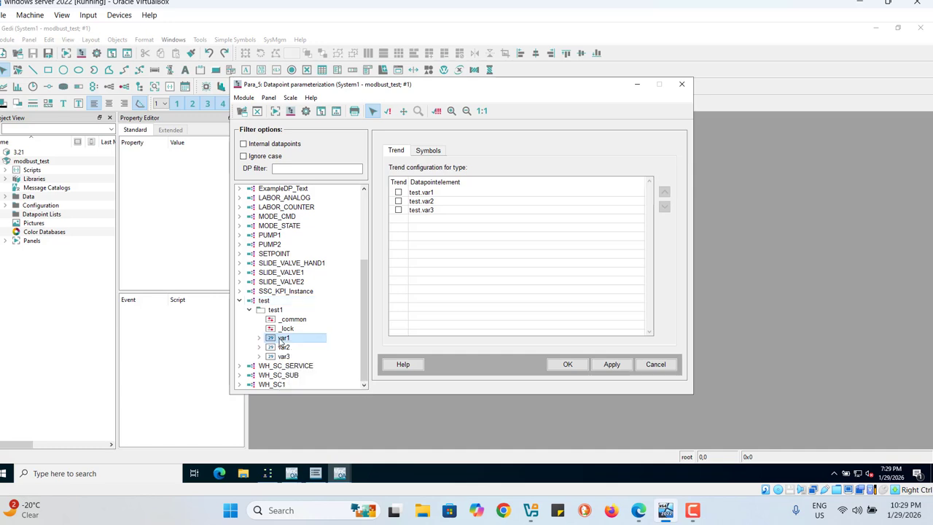
{"action": "right_click", "coordinate": [289, 340]}
{"action": "mouse_move", "coordinate": [345, 364]}
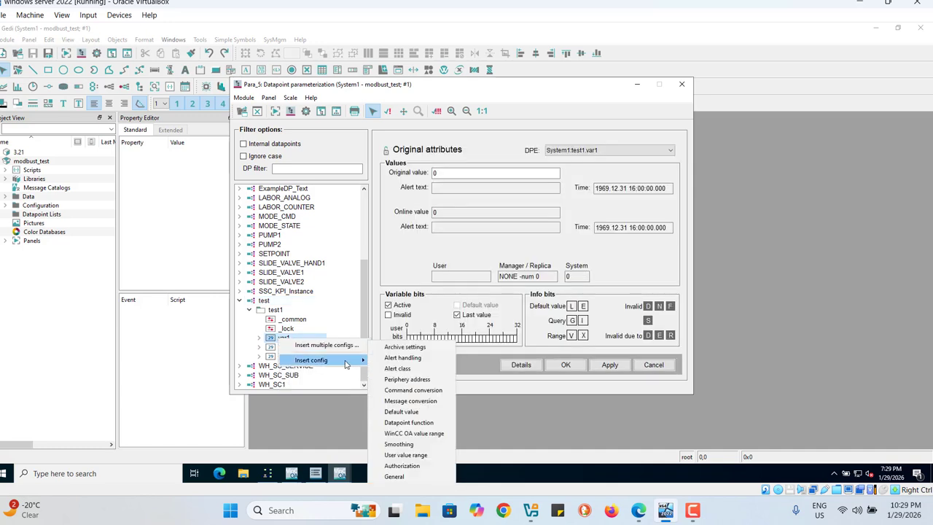
{"action": "left_click", "coordinate": [407, 382]}
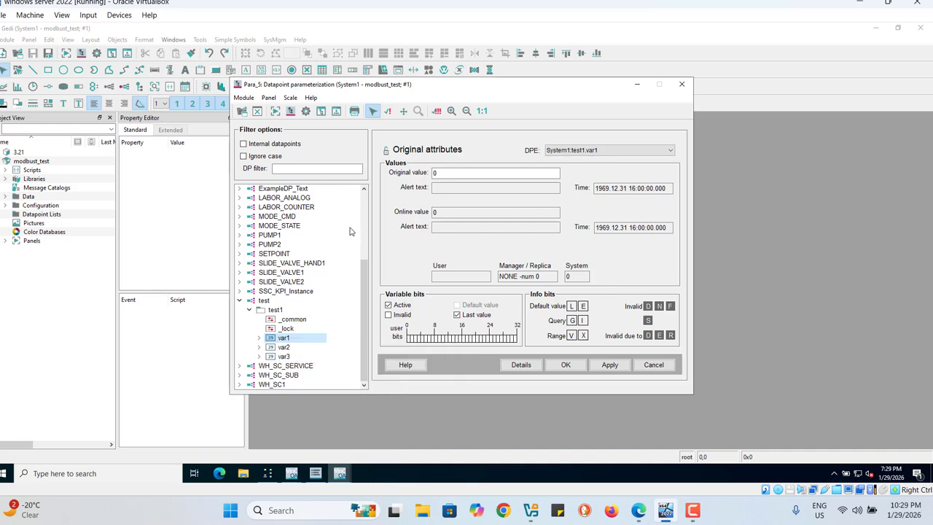
{"action": "right_click", "coordinate": [285, 340]}
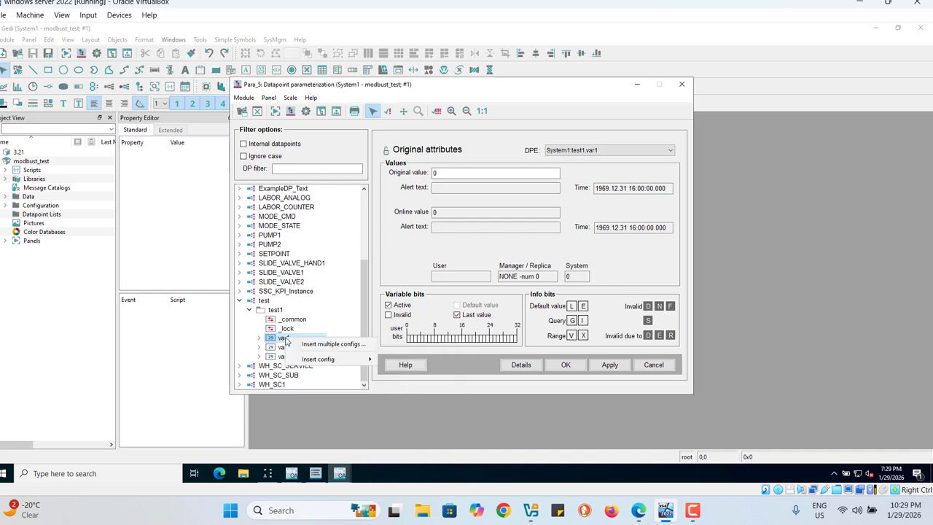
{"action": "mouse_move", "coordinate": [300, 359]}
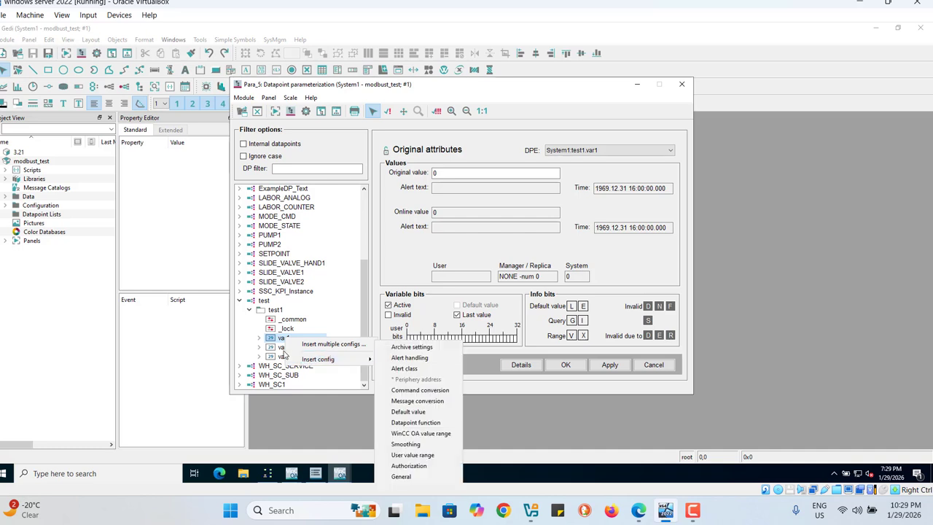
{"action": "left_click", "coordinate": [259, 339]}
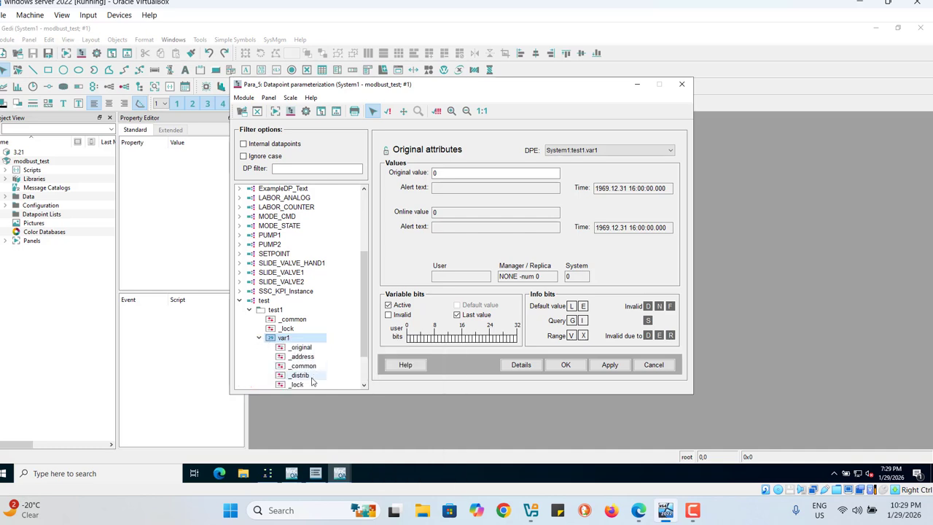
{"action": "left_click", "coordinate": [258, 338]}
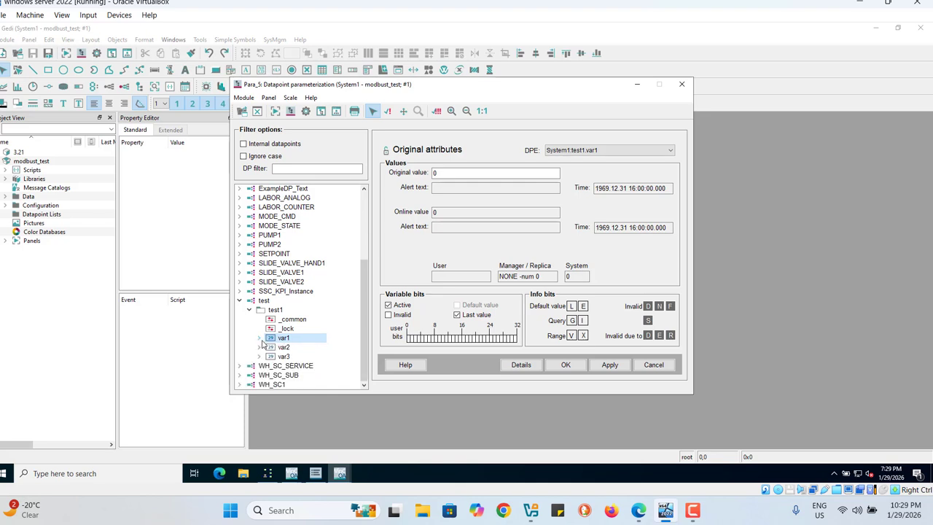
Step: Insert periphery address configs on elements var2 and var3 of datapoint test1
{"action": "right_click", "coordinate": [284, 348]}
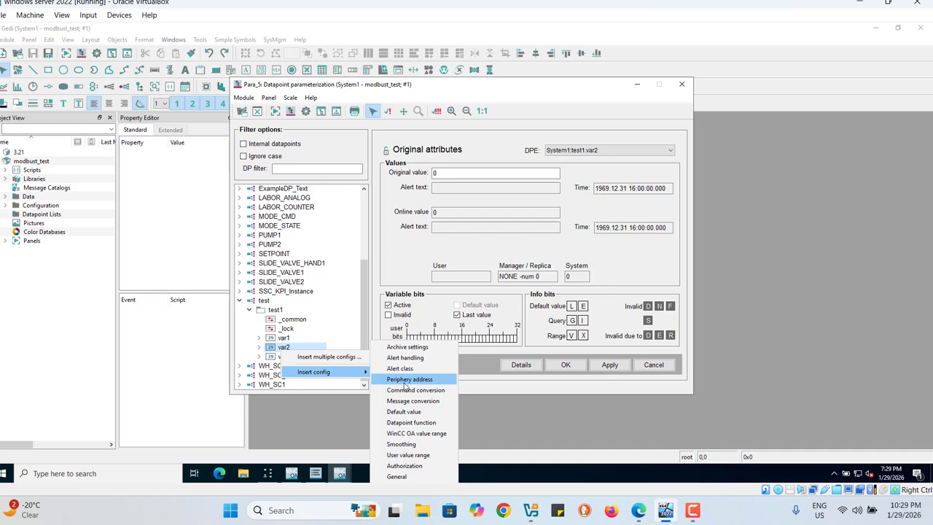
{"action": "left_click", "coordinate": [409, 379]}
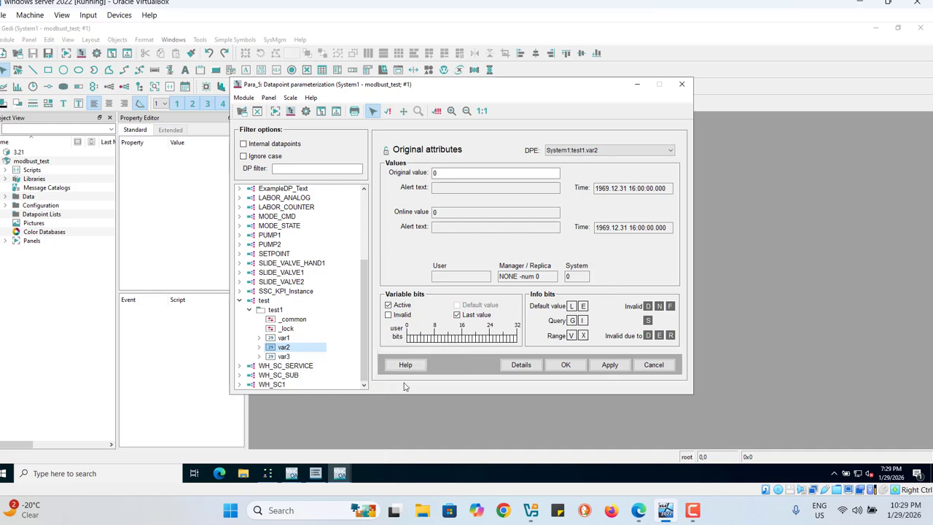
{"action": "right_click", "coordinate": [284, 357]}
{"action": "mouse_move", "coordinate": [337, 380]}
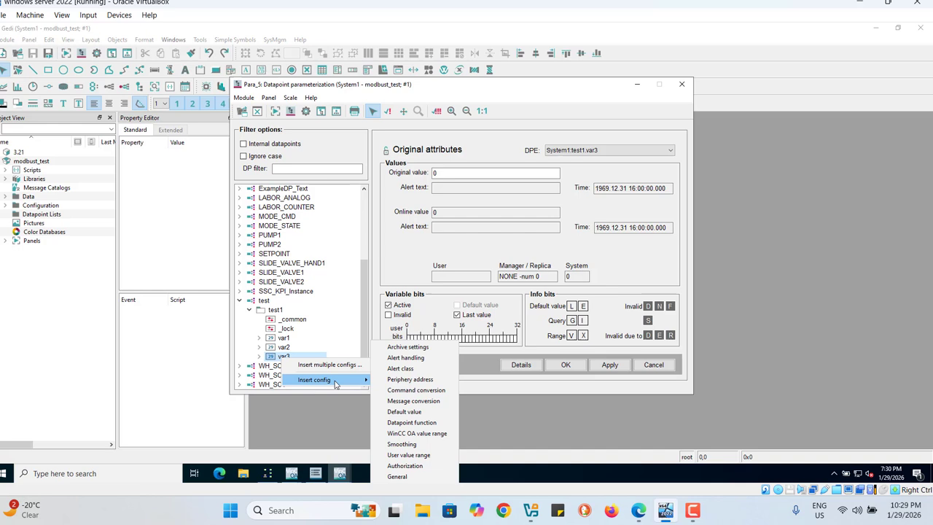
{"action": "left_click", "coordinate": [408, 379]}
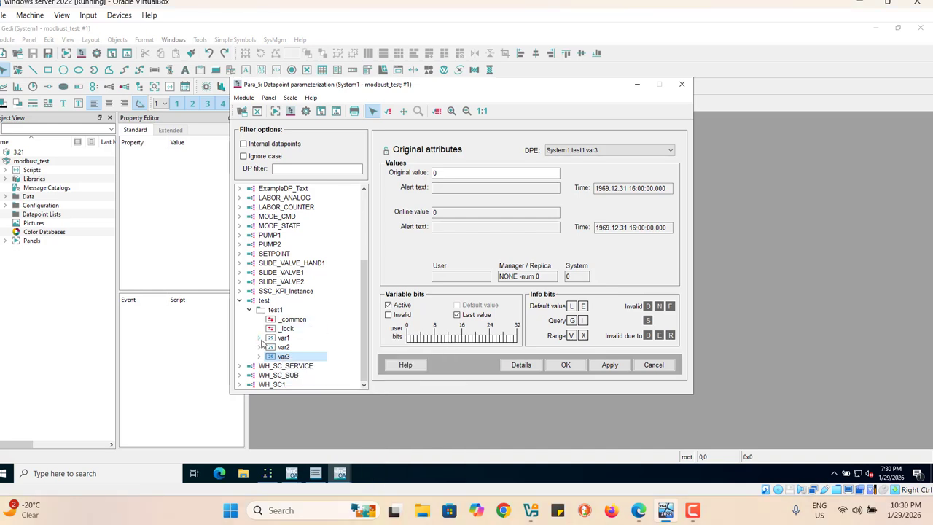
Step: Open the _address config of test1.var1 and choose MODBUS as its driver type
{"action": "left_click", "coordinate": [261, 339]}
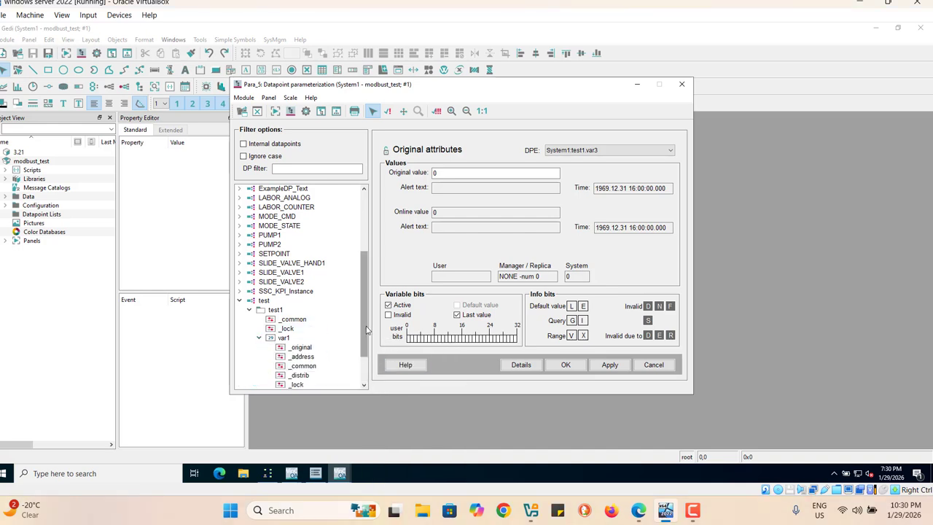
{"action": "left_click_drag", "start_coordinate": [367, 330], "coordinate": [367, 354]}
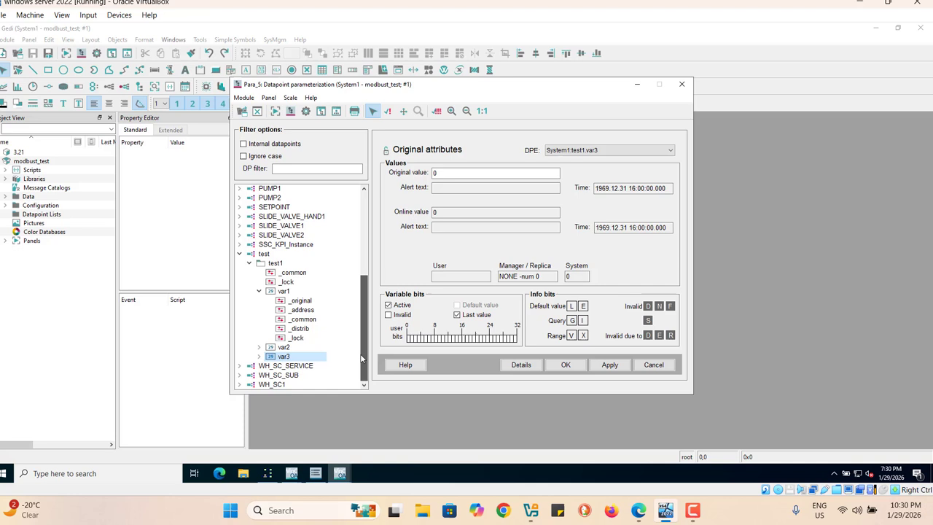
{"action": "left_click", "coordinate": [302, 310]}
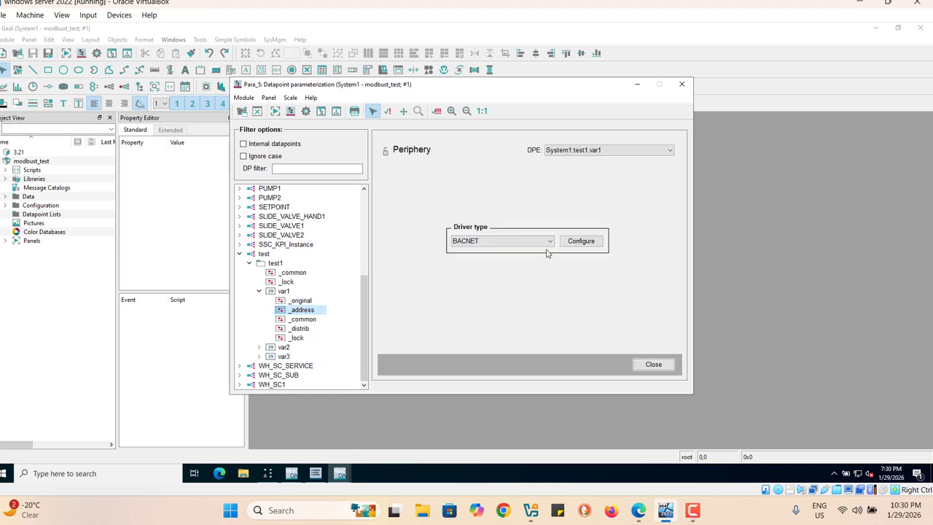
{"action": "left_click", "coordinate": [548, 241]}
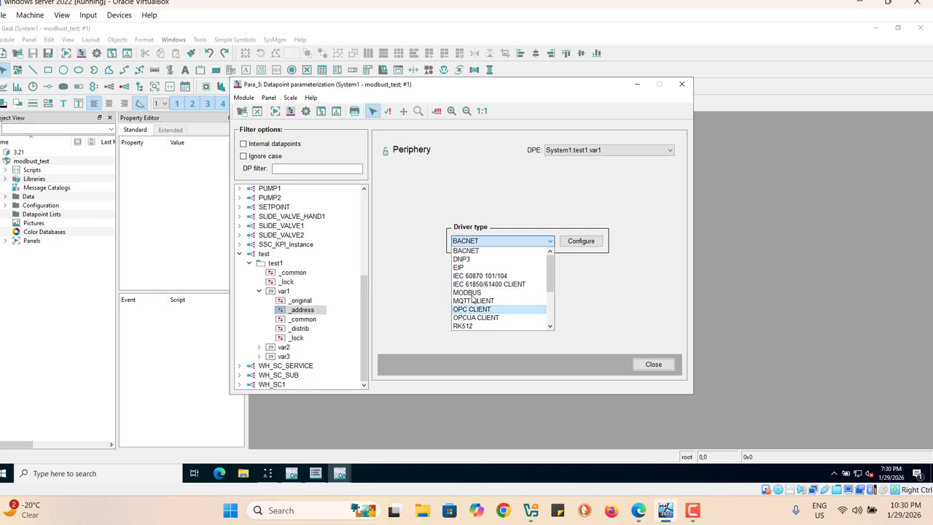
{"action": "left_click", "coordinate": [473, 293]}
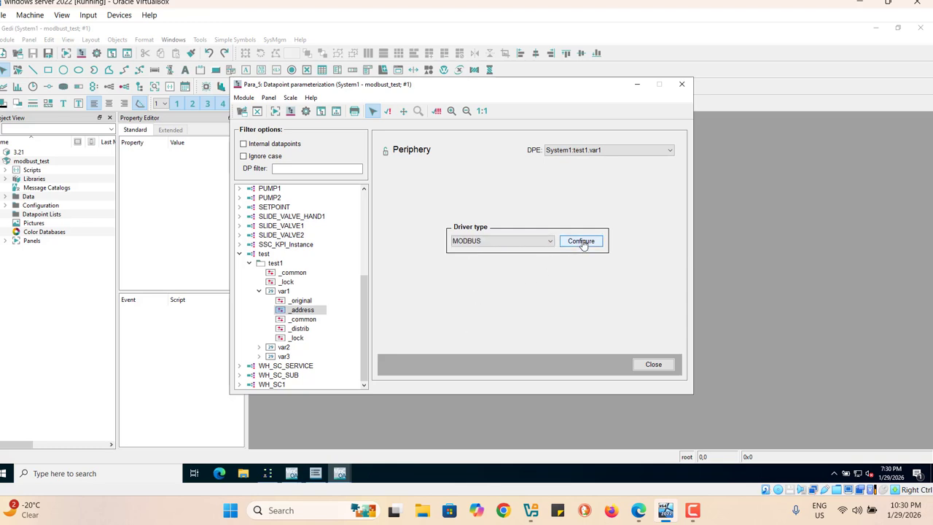
Step: Open the MODBUS address settings of test1.var1 and check the PLC and driver numbers in the MODBUS driver configuration
{"action": "left_click", "coordinate": [583, 243]}
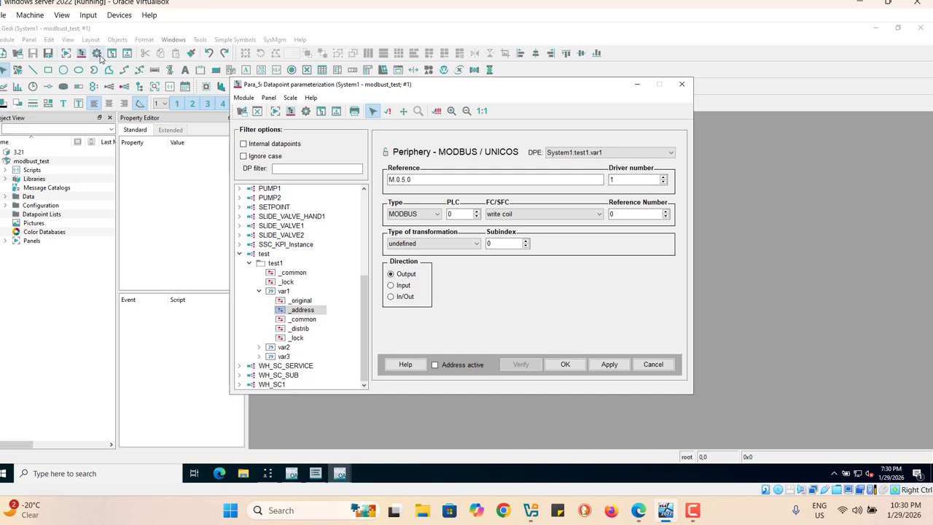
{"action": "left_click", "coordinate": [98, 56]}
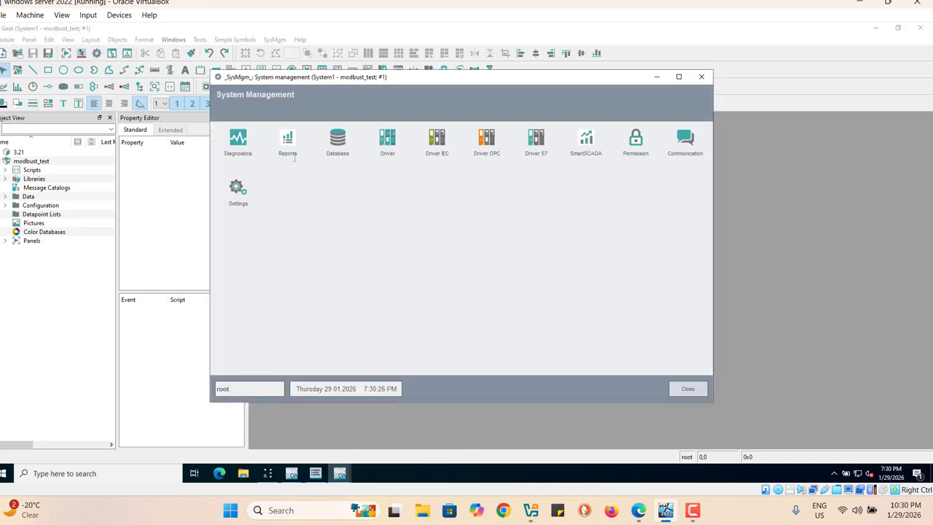
{"action": "left_click", "coordinate": [386, 142]}
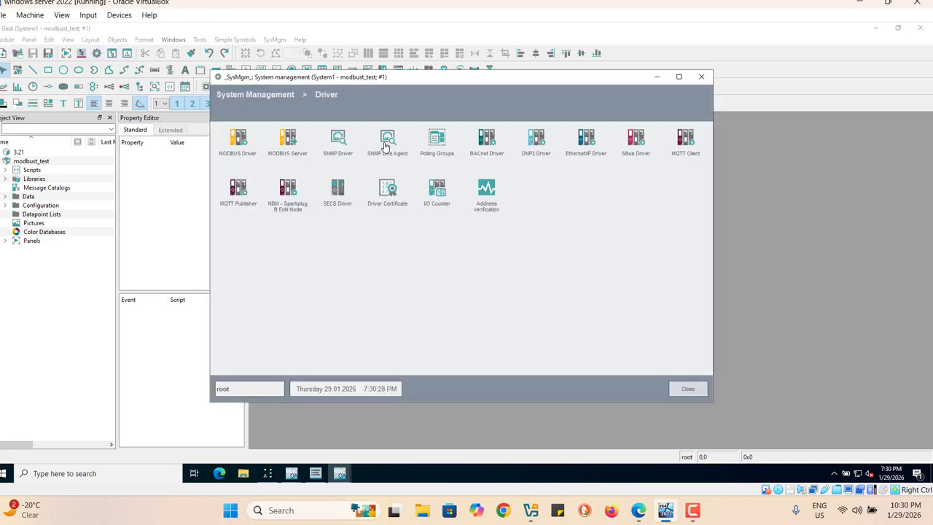
{"action": "left_click", "coordinate": [245, 150]}
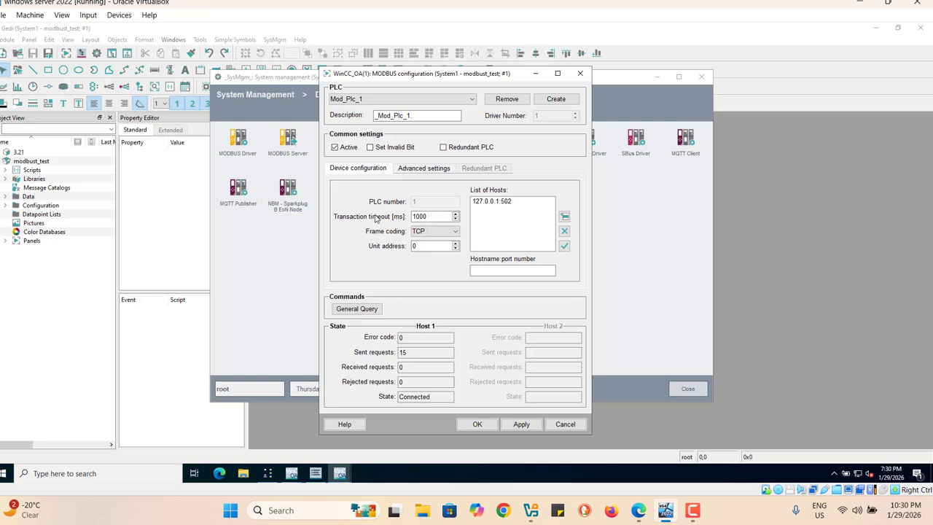
{"action": "left_click", "coordinate": [582, 74]}
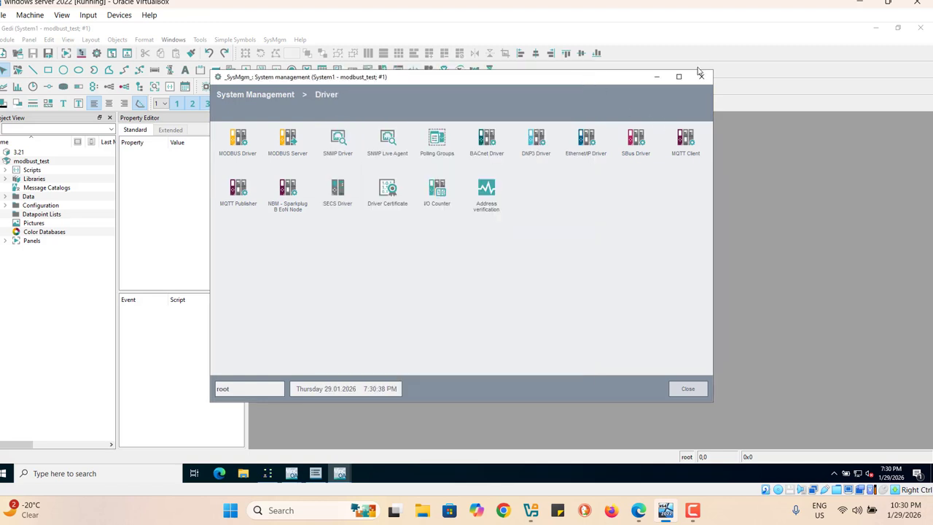
{"action": "left_click", "coordinate": [704, 79]}
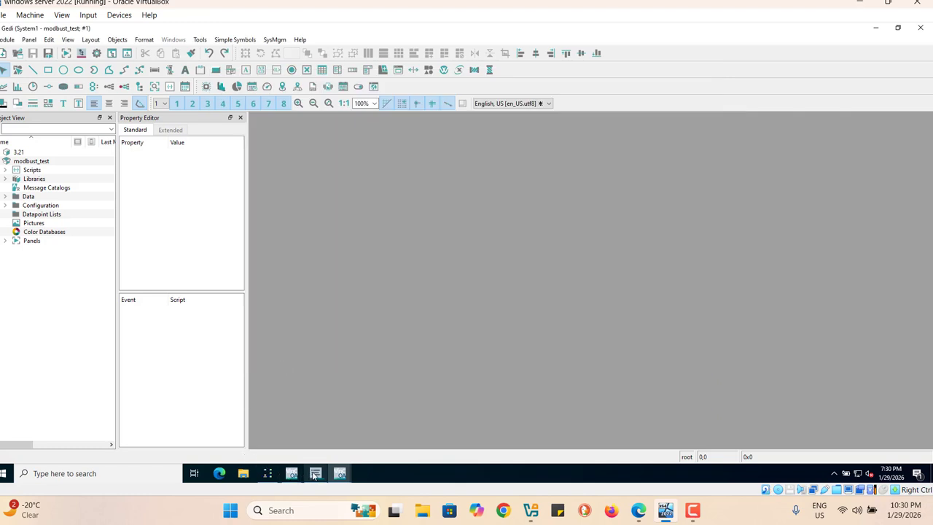
Step: Check the Modbus Driver's manager number in the project console
{"action": "mouse_move", "coordinate": [315, 475]}
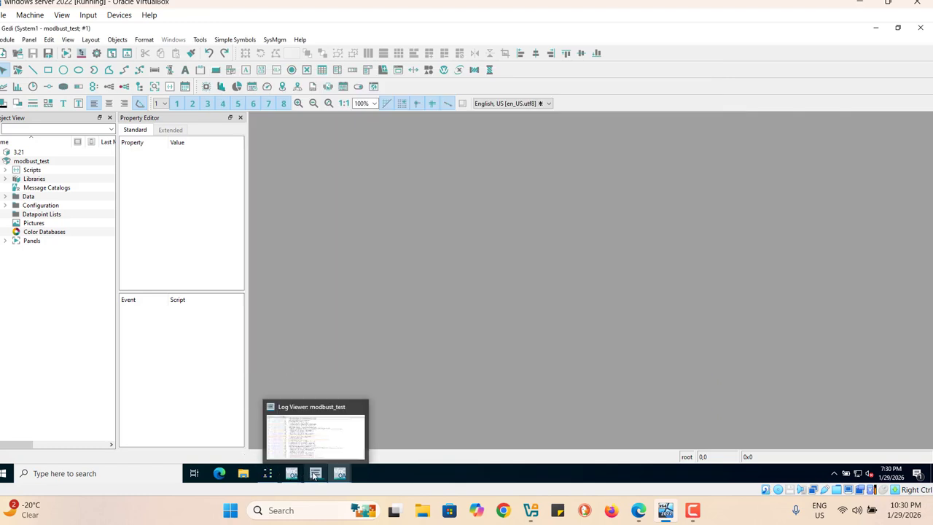
{"action": "left_click", "coordinate": [315, 452]}
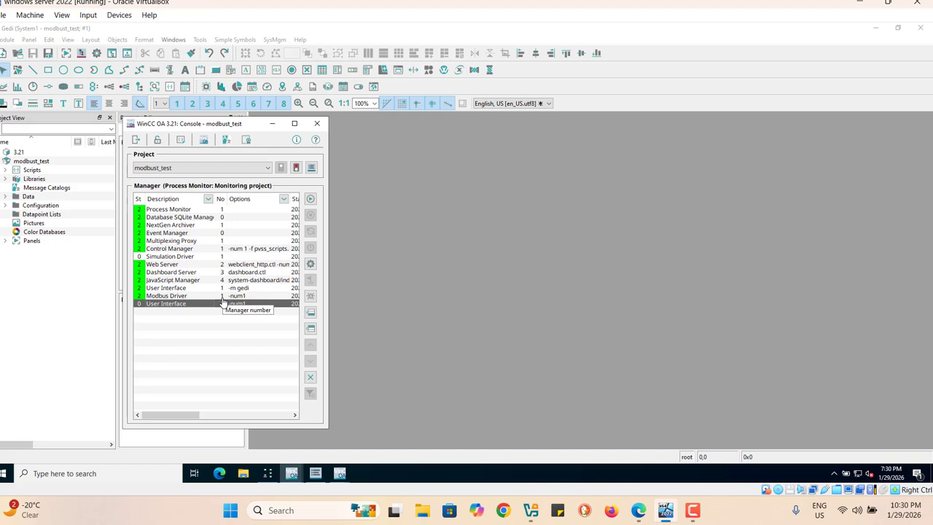
{"action": "left_click", "coordinate": [274, 125]}
Step: Return to the test1.var1 address and set reference number 1, direction Input and receive mode Polling
{"action": "left_click", "coordinate": [338, 472]}
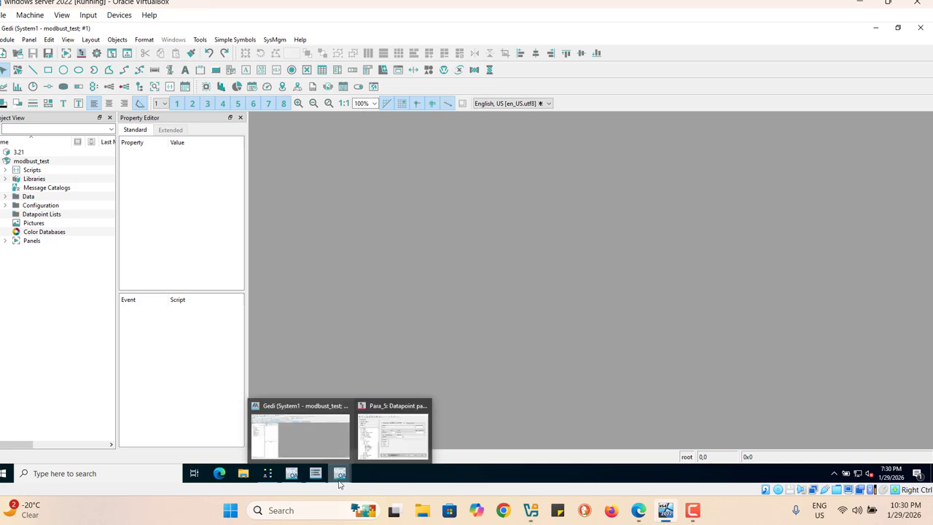
{"action": "left_click", "coordinate": [398, 452]}
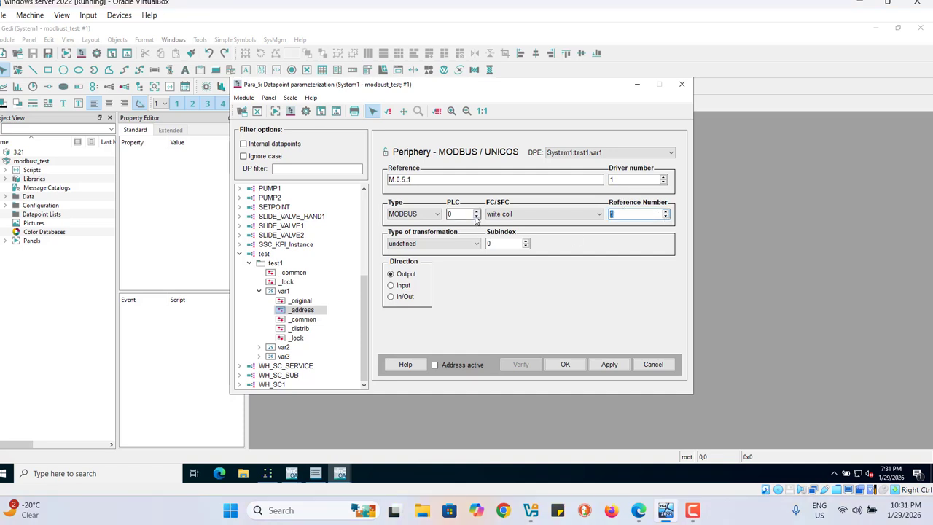
{"action": "left_click", "coordinate": [391, 286]}
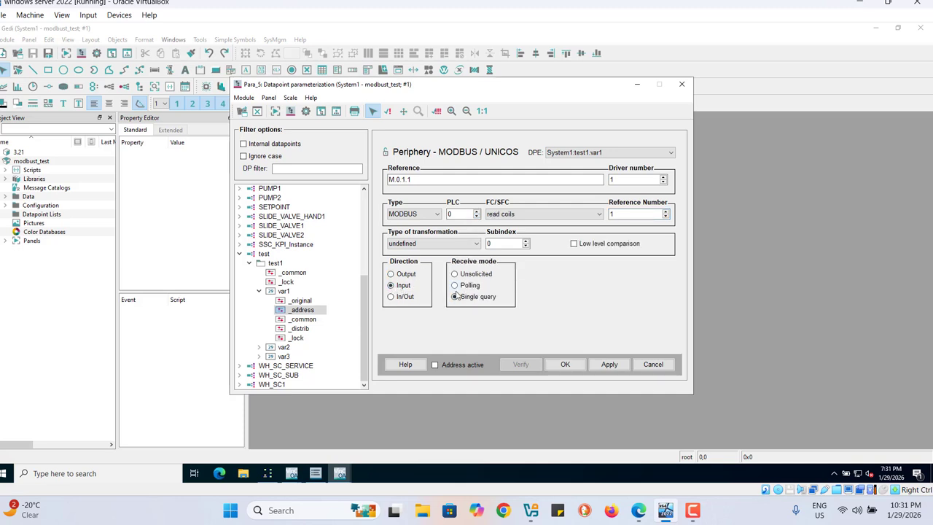
{"action": "left_click", "coordinate": [455, 286]}
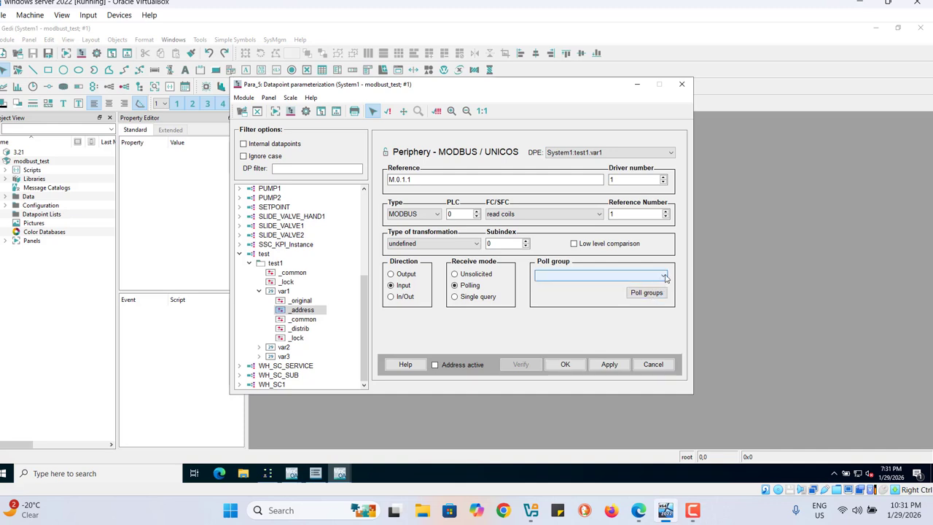
Step: Create an active poll group named testpoll with a poll time of 1000 ms and assign it to the test1.var1 address
{"action": "left_click", "coordinate": [647, 294]}
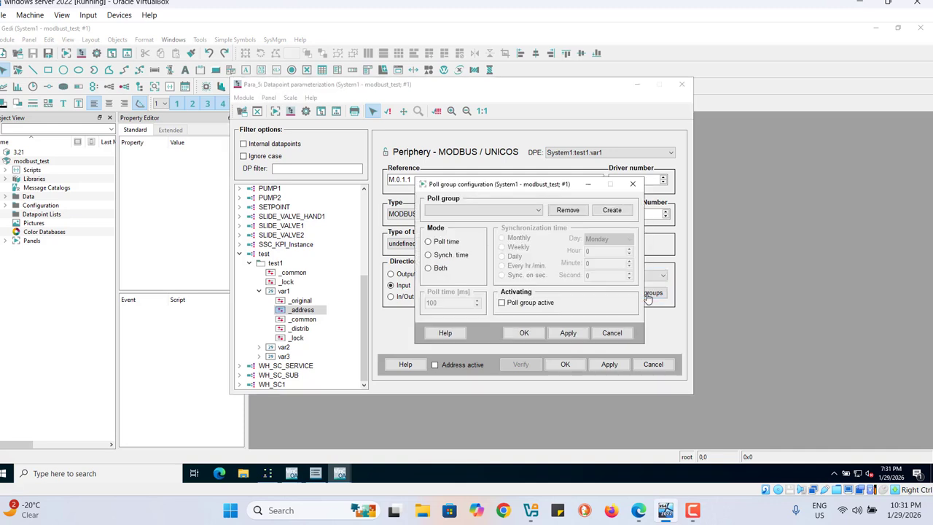
{"action": "left_click", "coordinate": [610, 213]}
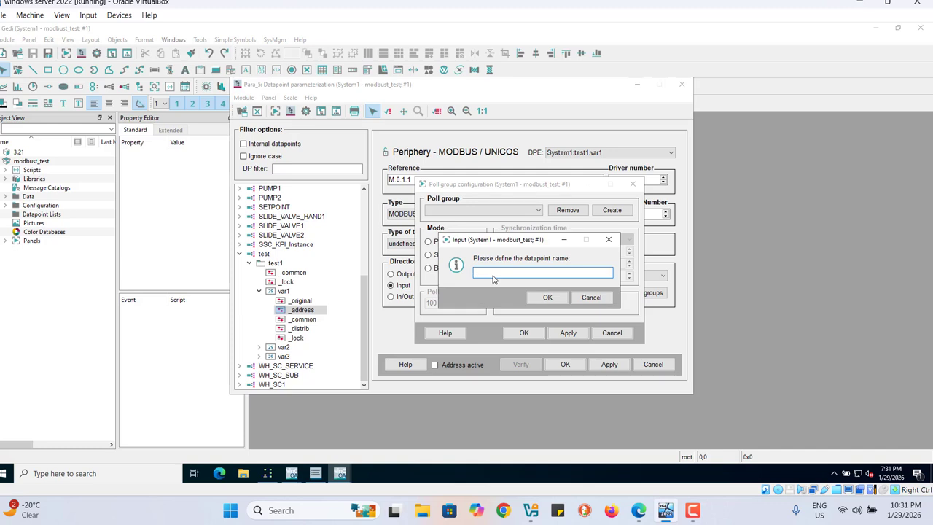
{"action": "type", "text": "testpoll"}
{"action": "left_click", "coordinate": [547, 297]}
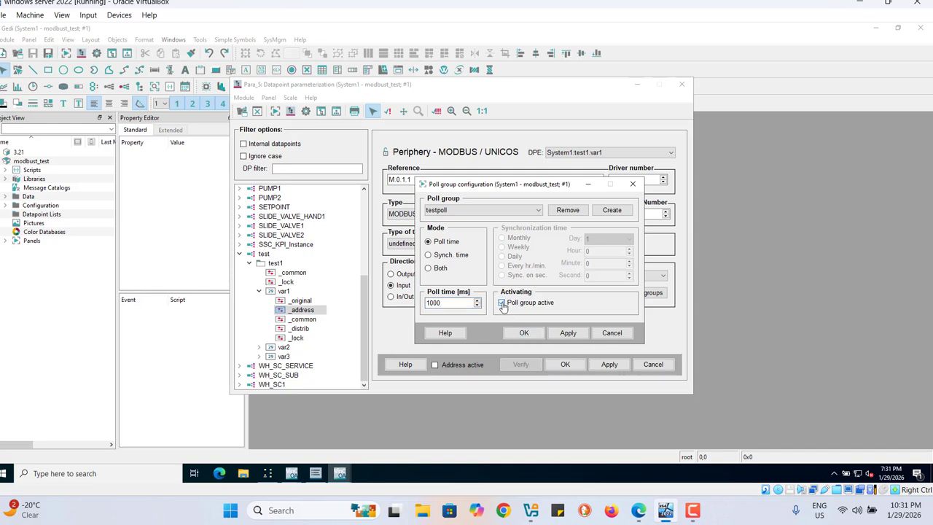
{"action": "left_click", "coordinate": [524, 334]}
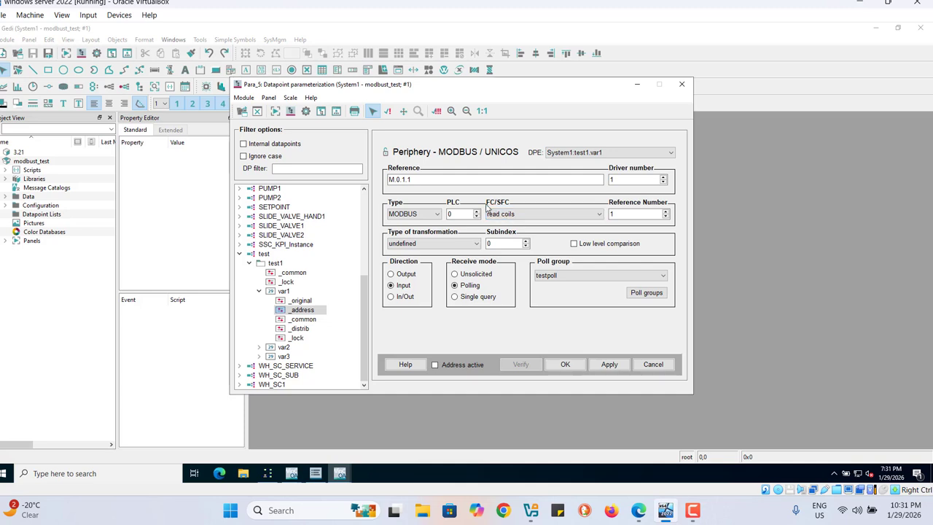
Step: Set the test1.var1 address to read multiple registers from PLC 1, activate and apply it, and run the address verification
{"action": "left_click", "coordinate": [597, 214]}
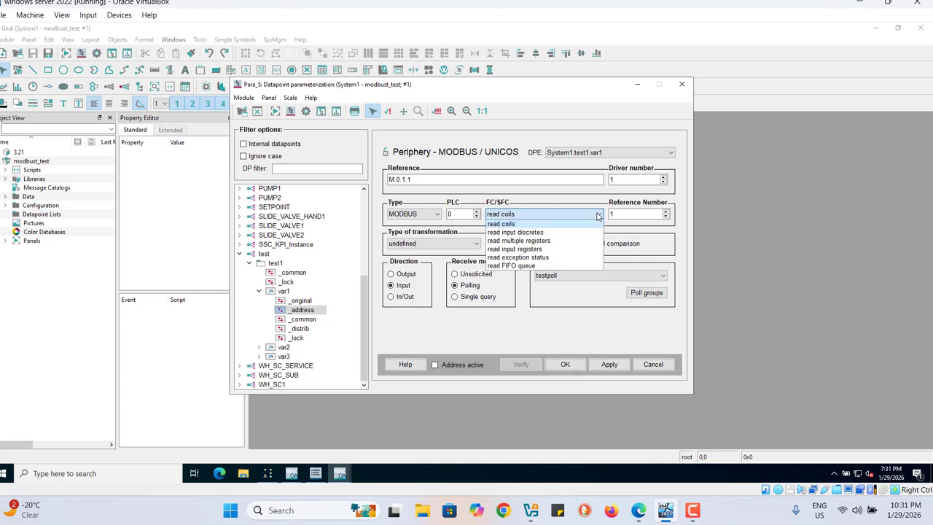
{"action": "left_click", "coordinate": [524, 243]}
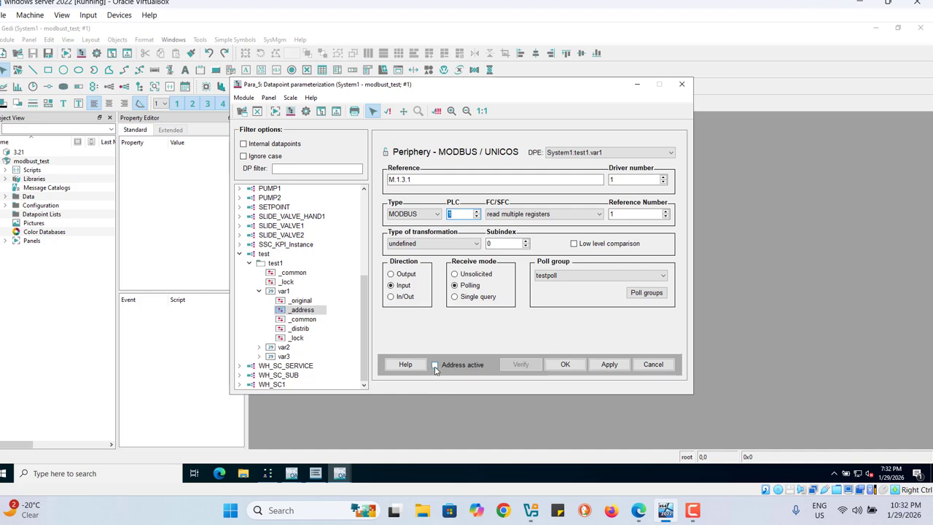
{"action": "left_click", "coordinate": [435, 366]}
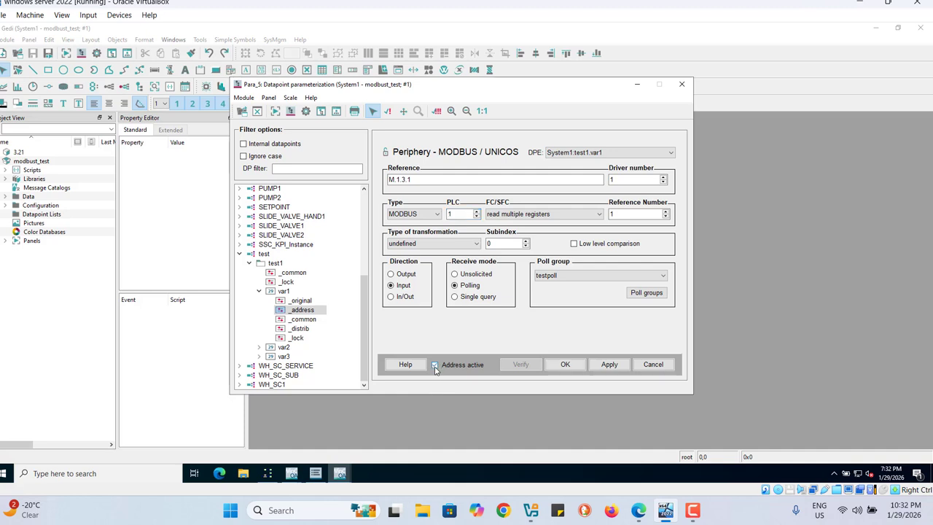
{"action": "left_click", "coordinate": [609, 365]}
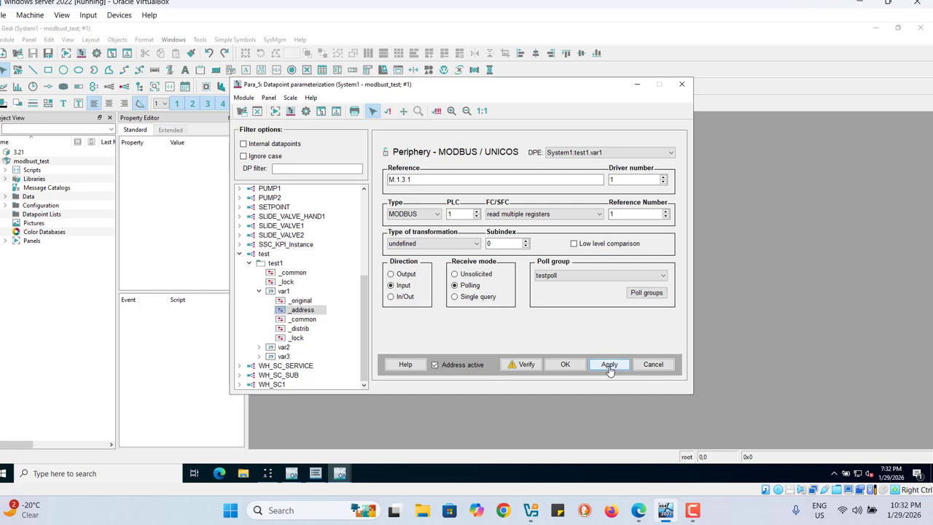
{"action": "left_click", "coordinate": [522, 366]}
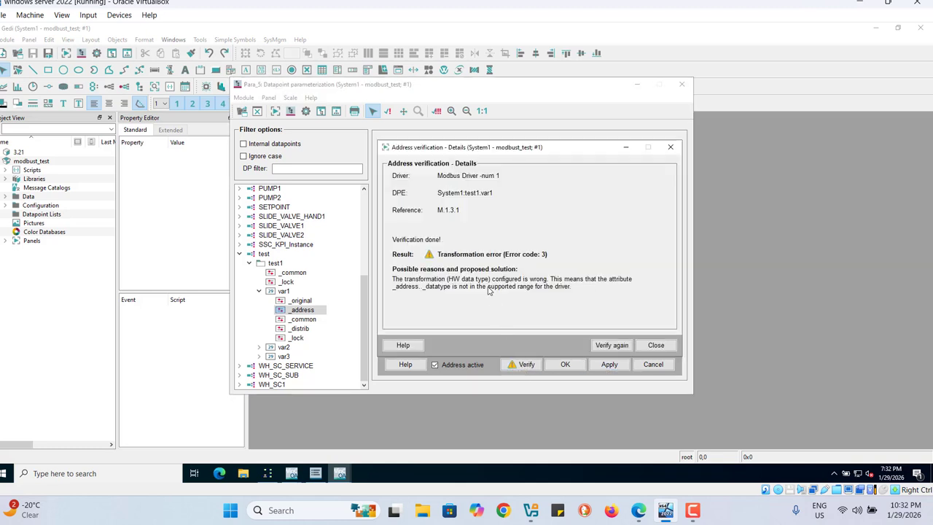
{"action": "left_click", "coordinate": [655, 345]}
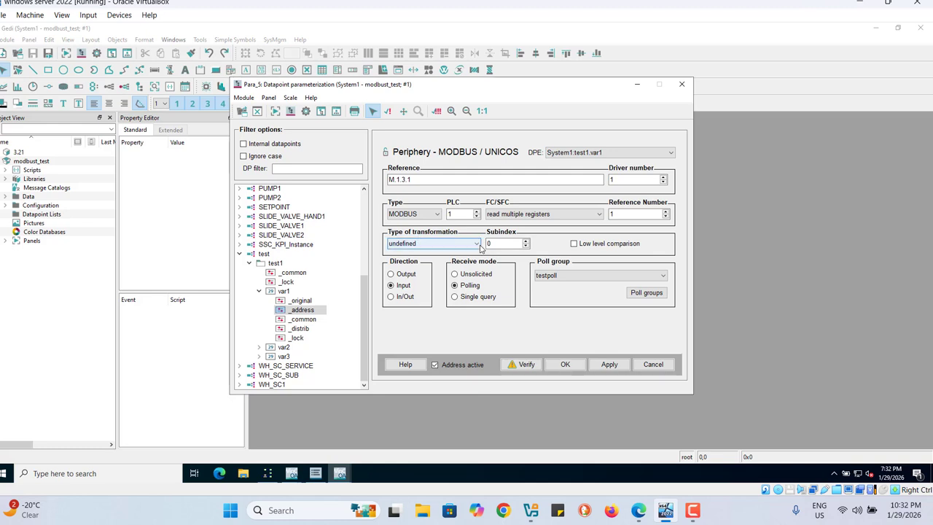
Step: Set the transformation type of test1.var1 to int 16, verify the address again and accept the configuration
{"action": "left_click", "coordinate": [479, 245]}
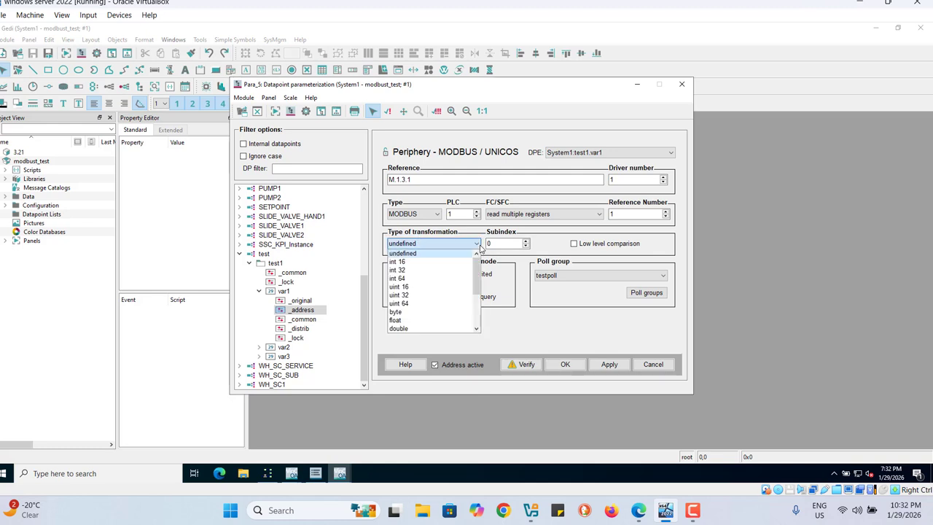
{"action": "left_click", "coordinate": [400, 263]}
{"action": "left_click", "coordinate": [609, 365]}
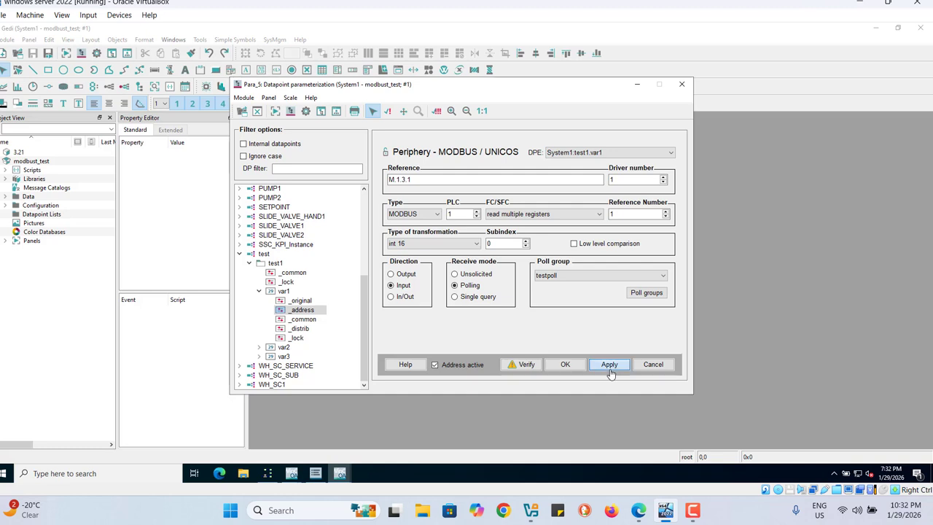
{"action": "left_click", "coordinate": [522, 371]}
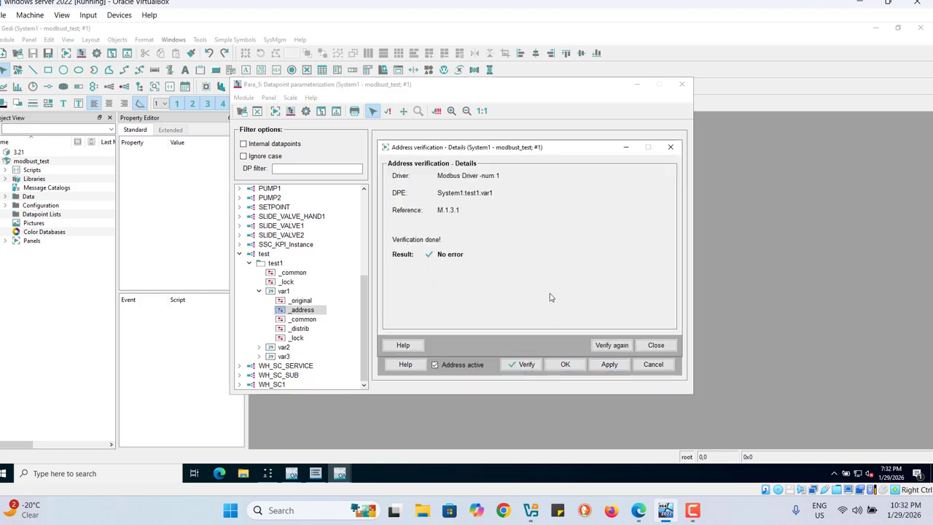
{"action": "left_click", "coordinate": [657, 353]}
{"action": "left_click", "coordinate": [564, 364]}
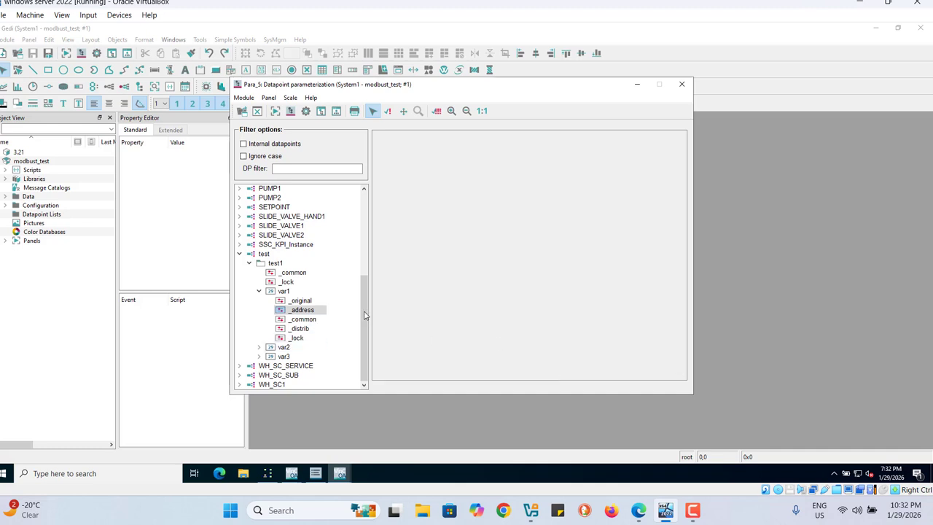
Step: Open the _address config of test1.var2 and configure it with the MODBUS driver type
{"action": "left_click", "coordinate": [259, 349]}
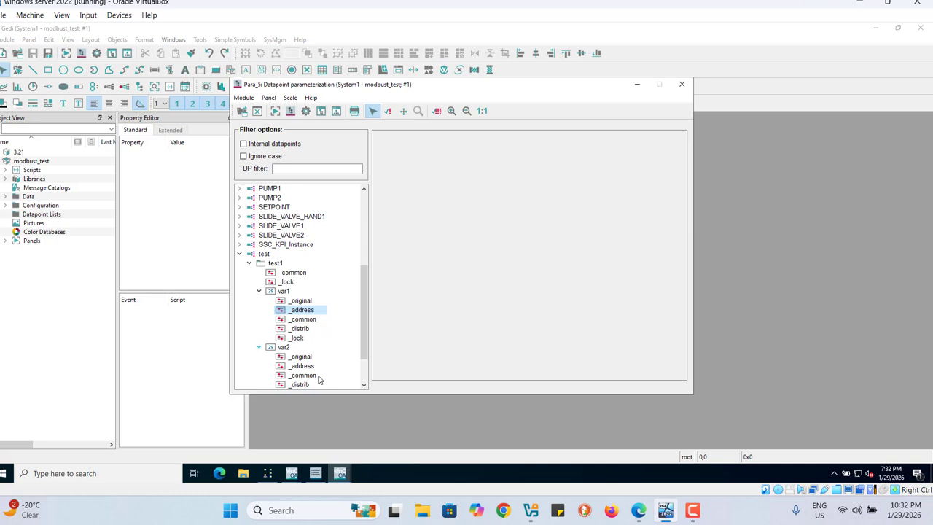
{"action": "left_click", "coordinate": [302, 368]}
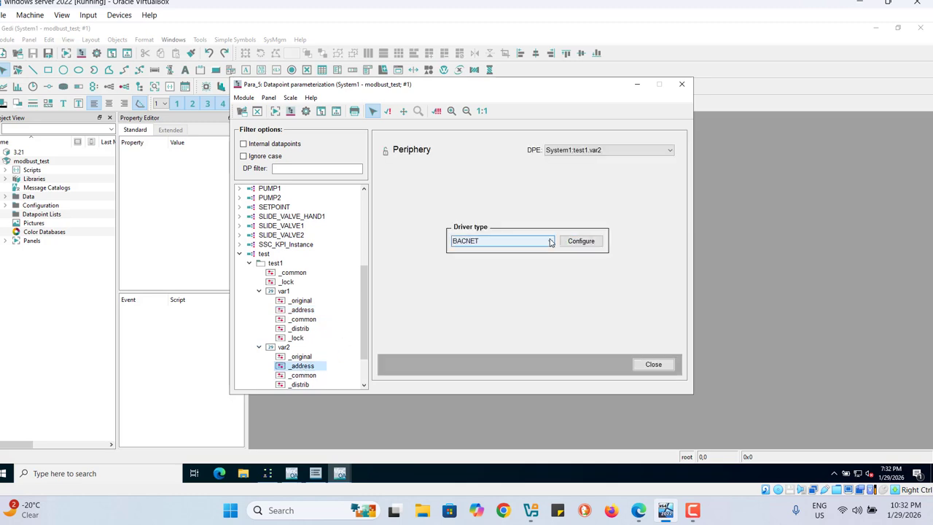
{"action": "left_click", "coordinate": [550, 242]}
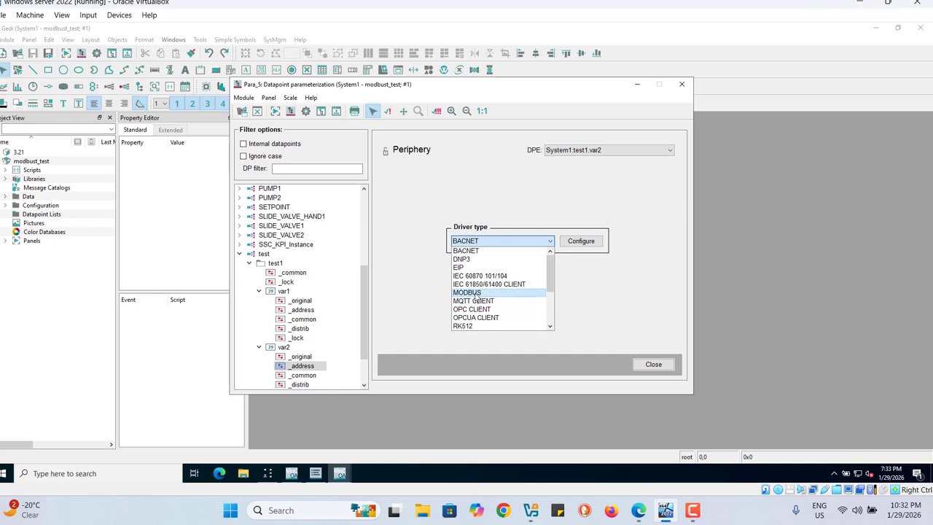
{"action": "left_click", "coordinate": [476, 296]}
{"action": "left_click", "coordinate": [576, 245]}
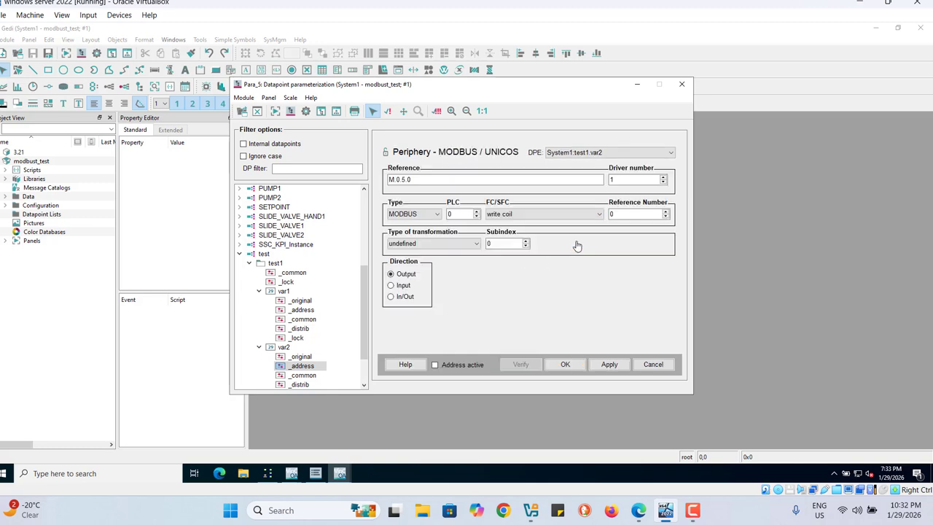
Step: Set the test1.var2 address to PLC 1 and reference number 2, checking the register list in Modbus Slave
{"action": "left_click", "coordinate": [476, 210]}
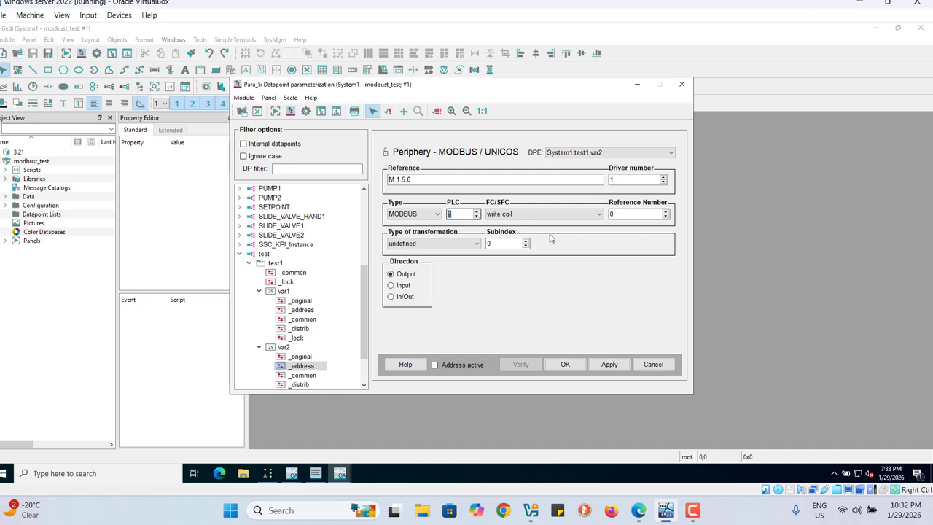
{"action": "left_click", "coordinate": [666, 211]}
{"action": "left_click", "coordinate": [665, 211]}
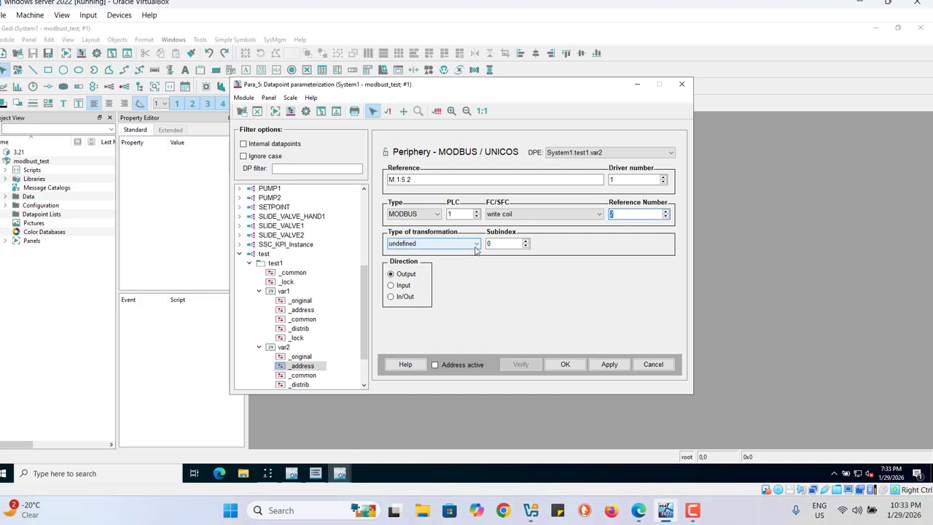
{"action": "left_click", "coordinate": [269, 475]}
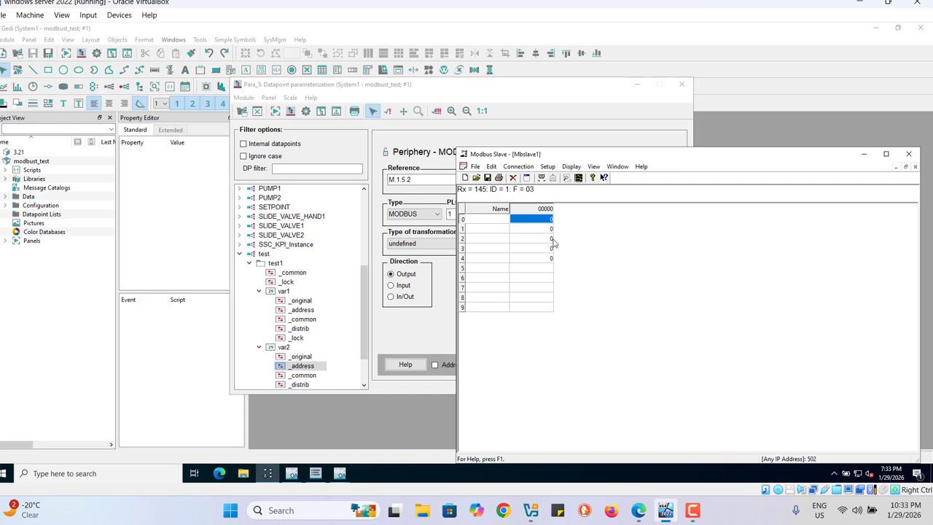
{"action": "left_click", "coordinate": [866, 154]}
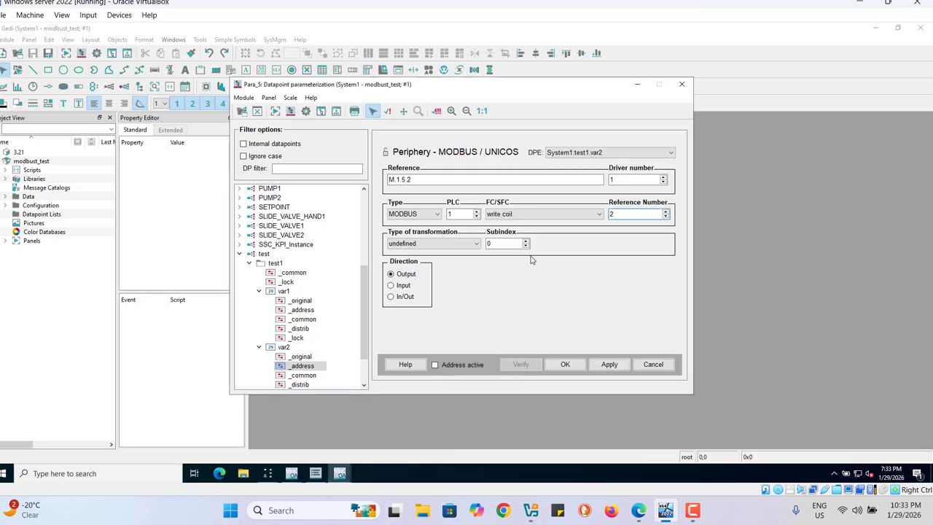
Step: Make the test1.var2 address a polled input in poll group testpoll with the function read multiple registers
{"action": "left_click", "coordinate": [391, 286]}
{"action": "left_click", "coordinate": [456, 286]}
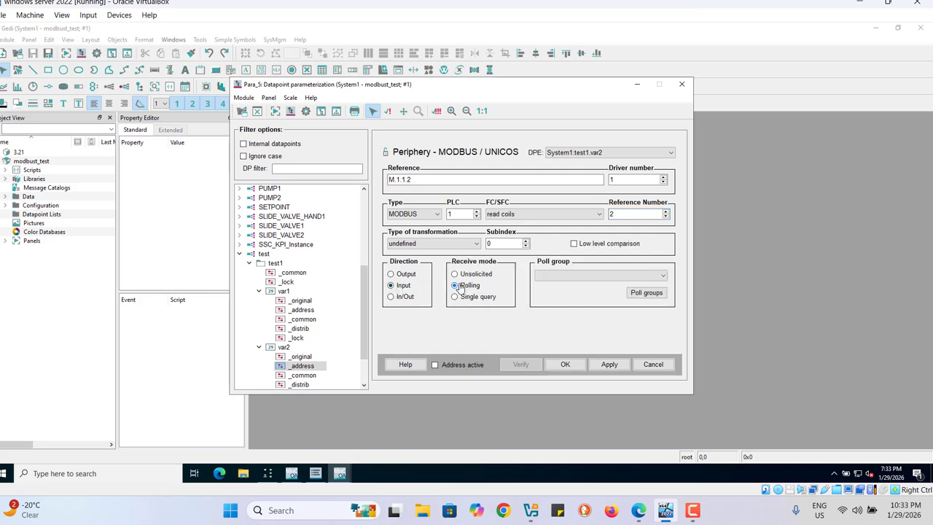
{"action": "left_click", "coordinate": [663, 276]}
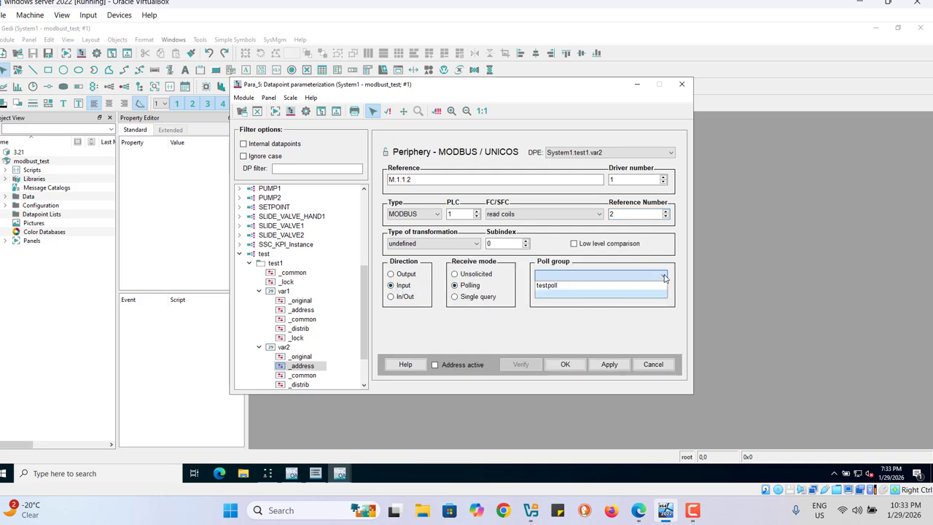
{"action": "left_click", "coordinate": [573, 287]}
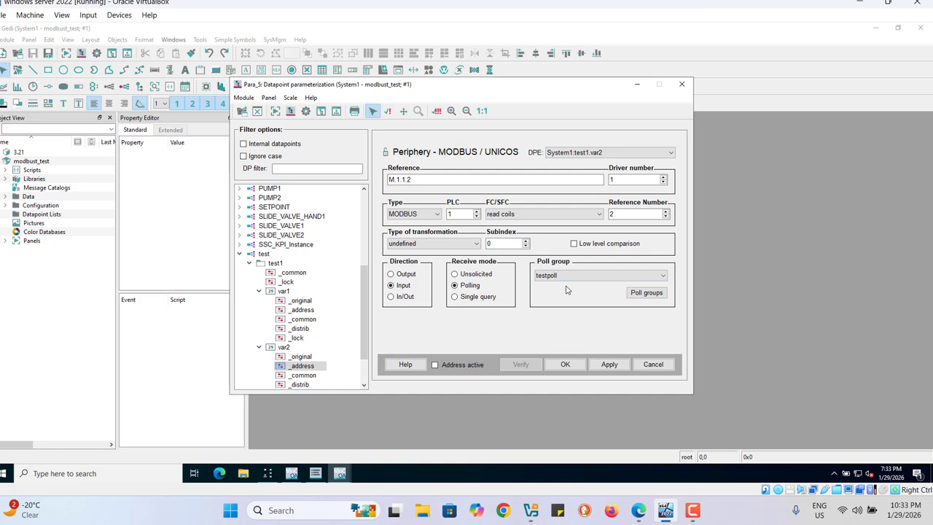
{"action": "left_click", "coordinate": [600, 215]}
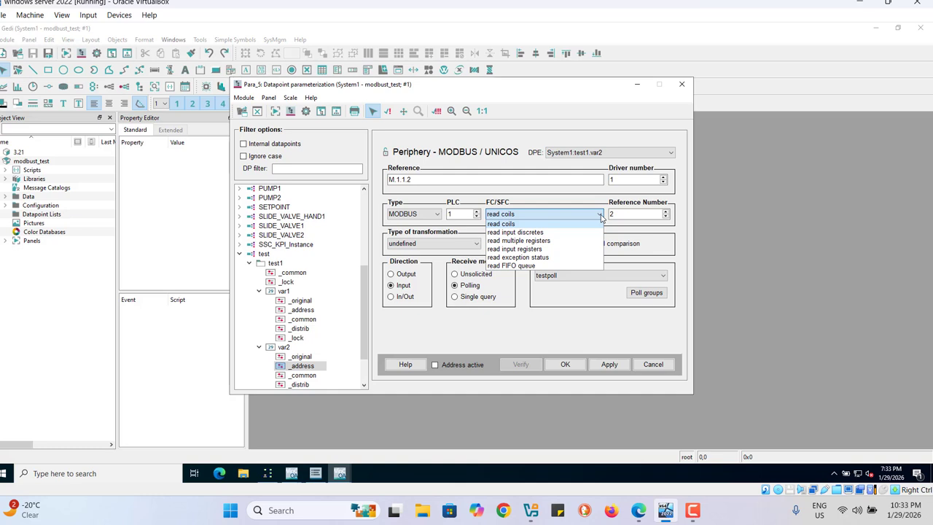
{"action": "left_click", "coordinate": [545, 242]}
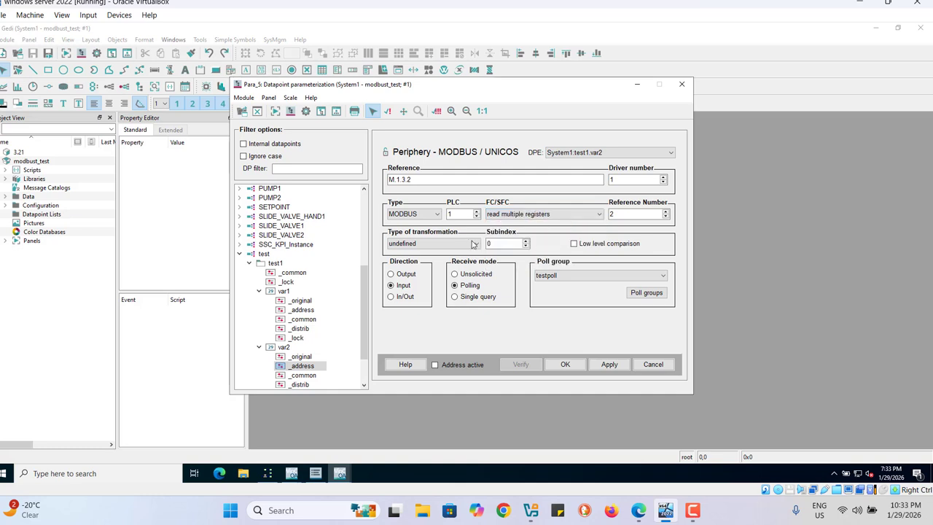
Step: Set the test1.var2 transformation type to int 16, activate and apply the address, verify it and accept the configuration
{"action": "left_click", "coordinate": [474, 244]}
{"action": "left_click", "coordinate": [398, 262]}
{"action": "left_click", "coordinate": [608, 364]}
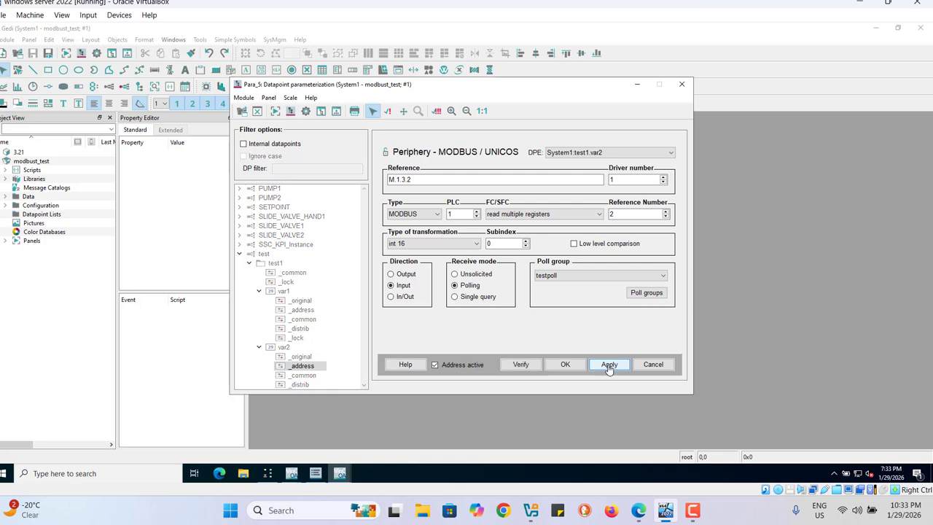
{"action": "left_click", "coordinate": [522, 365]}
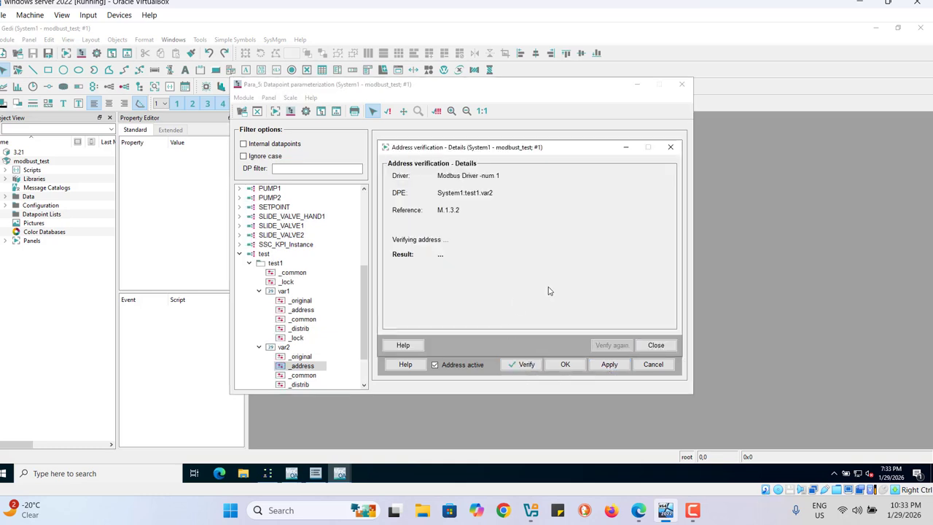
{"action": "left_click", "coordinate": [661, 348]}
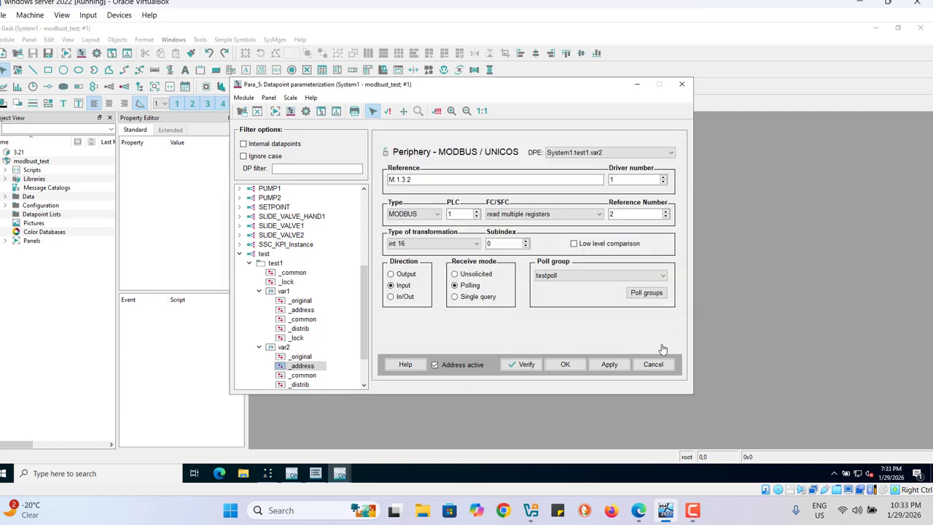
{"action": "left_click", "coordinate": [568, 367]}
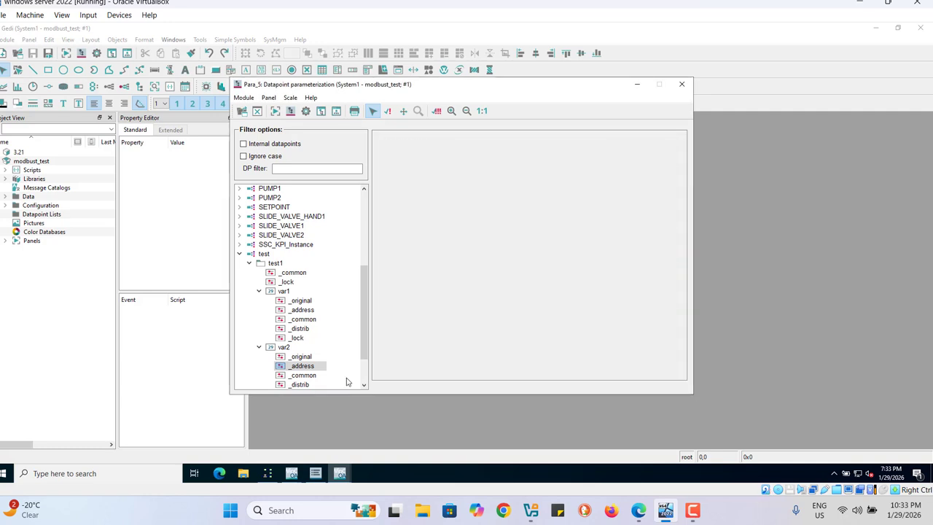
Step: Open the _address config of test1.var3 and configure it with the MODBUS driver type
{"action": "left_click_drag", "start_coordinate": [361, 348], "coordinate": [361, 375]}
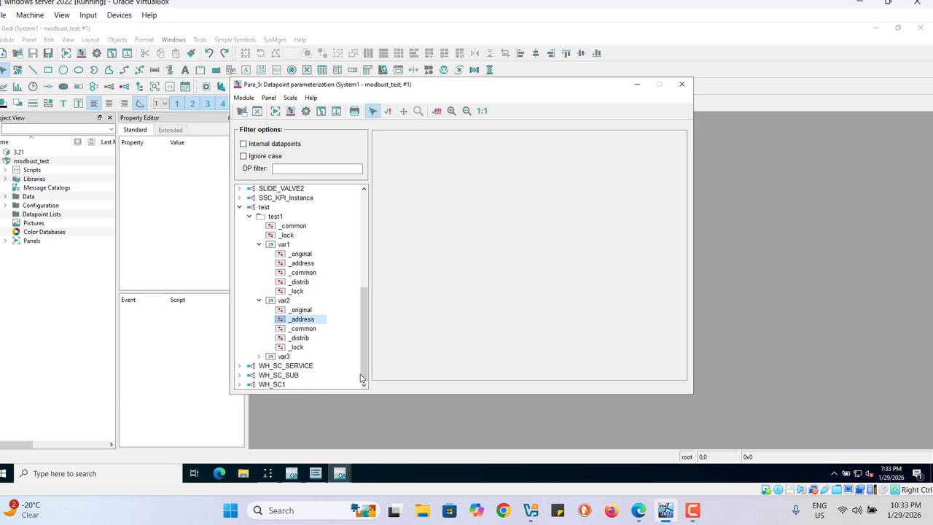
{"action": "left_click", "coordinate": [259, 356]}
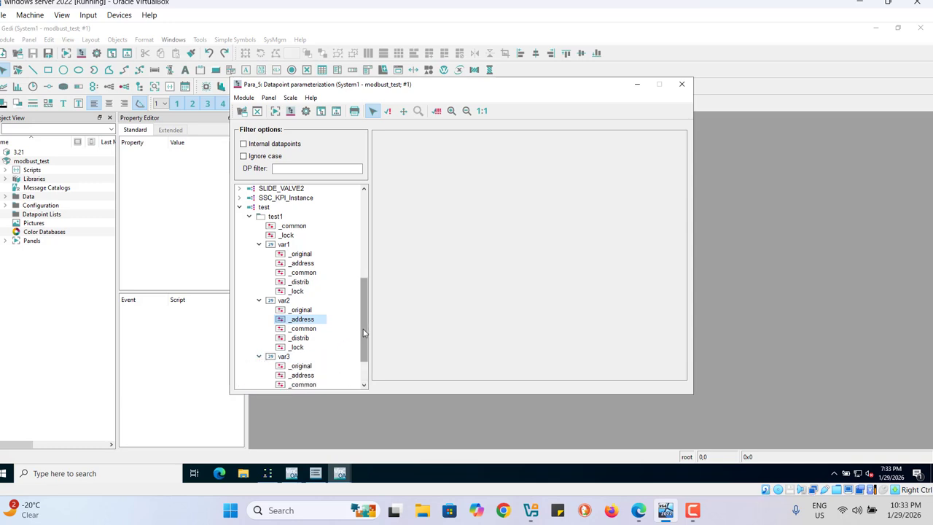
{"action": "left_click_drag", "start_coordinate": [364, 333], "coordinate": [363, 351]}
{"action": "left_click", "coordinate": [303, 329]}
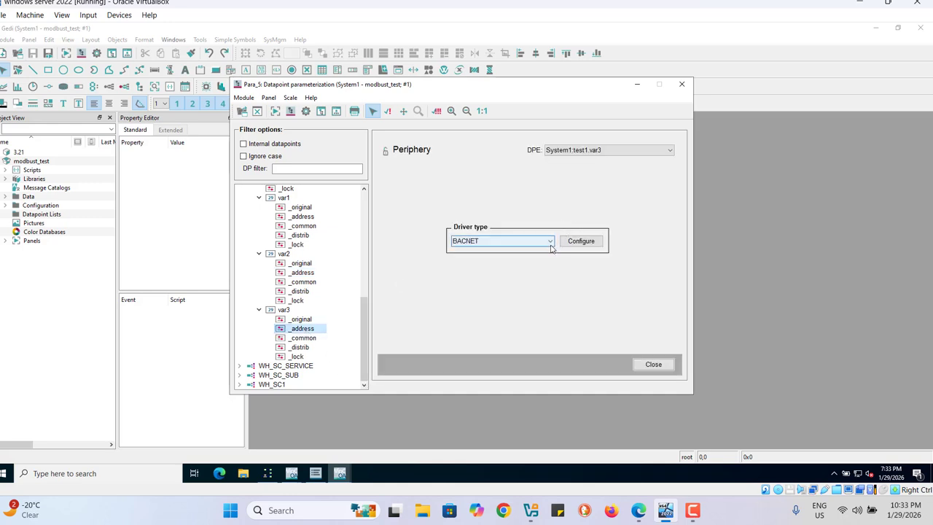
{"action": "left_click", "coordinate": [551, 241]}
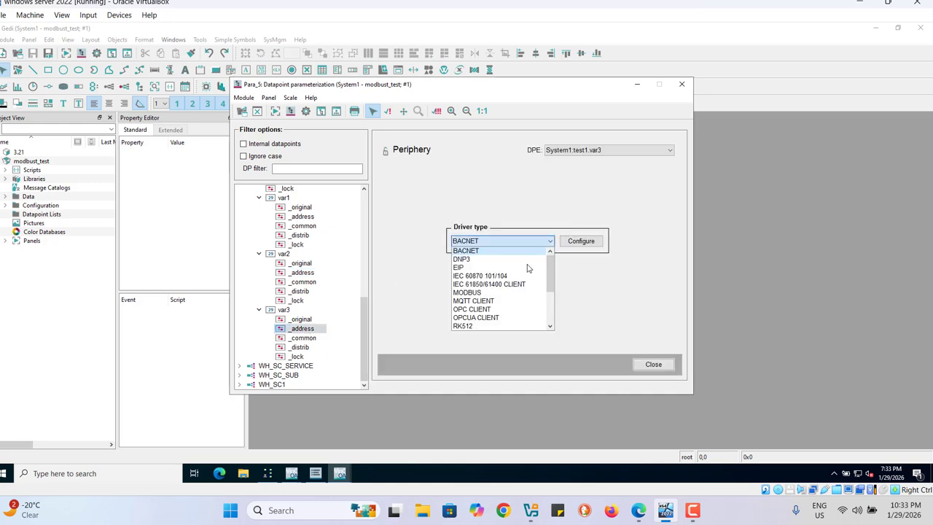
{"action": "left_click", "coordinate": [467, 293]}
{"action": "left_click", "coordinate": [580, 241]}
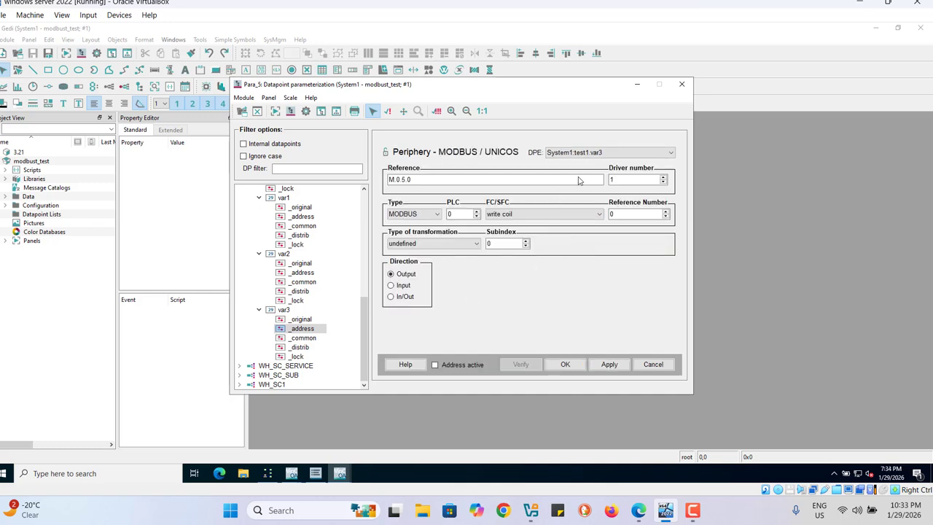
Step: Set the test1.var3 address to PLC 1 with the function write multiple registers and transformation type int 16
{"action": "left_click", "coordinate": [478, 212]}
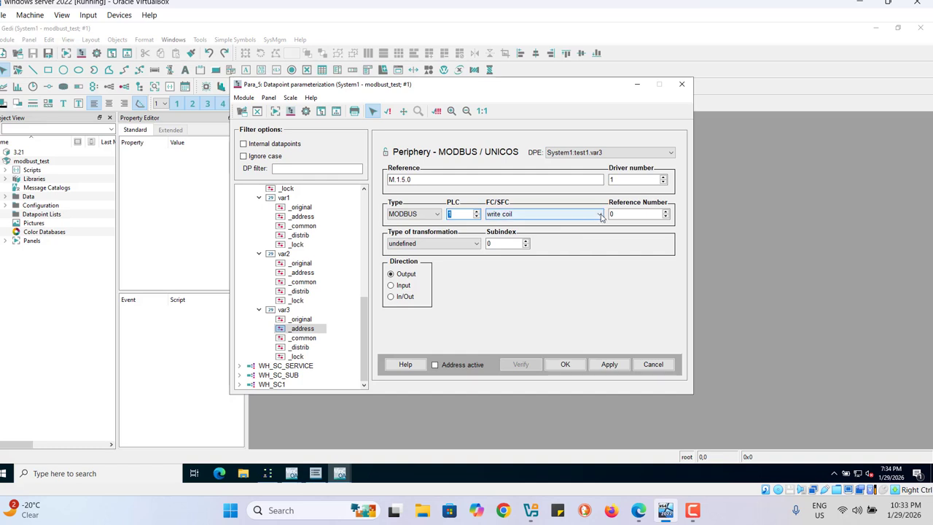
{"action": "left_click", "coordinate": [600, 215]}
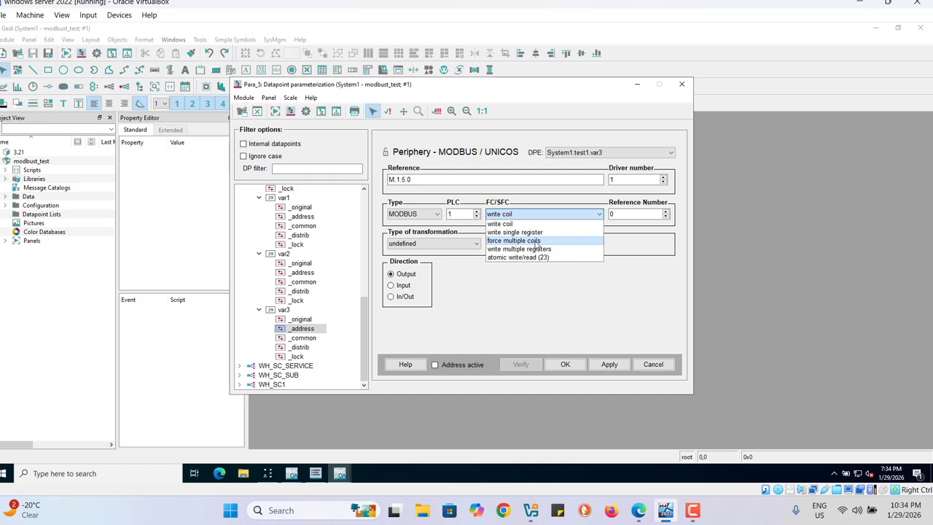
{"action": "left_click", "coordinate": [540, 249]}
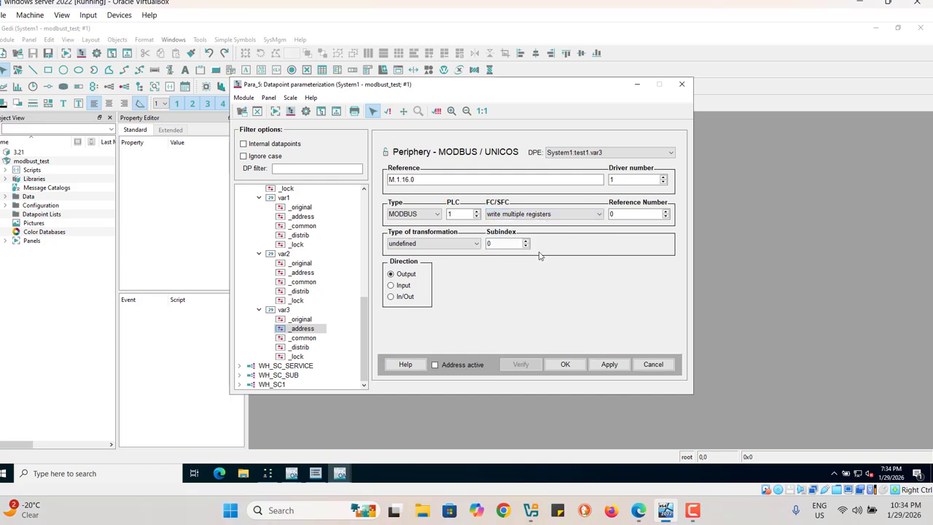
{"action": "left_click", "coordinate": [469, 246]}
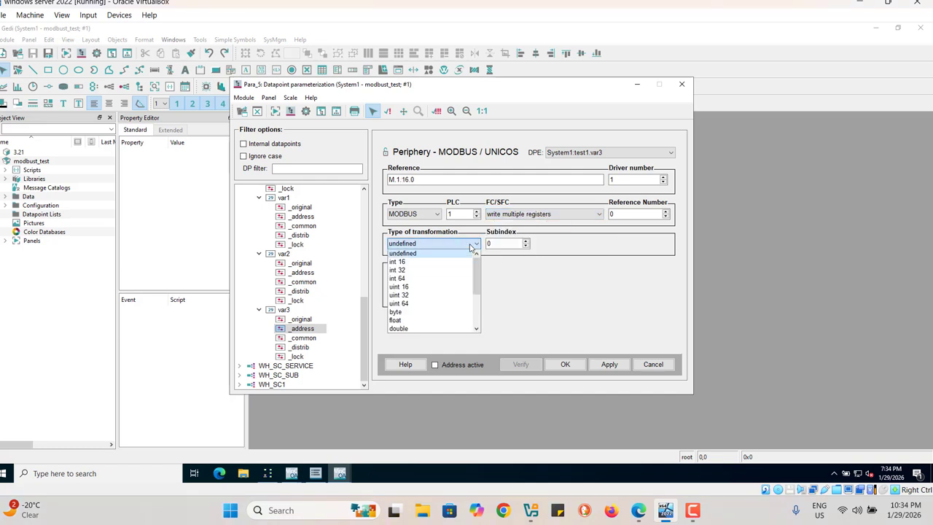
{"action": "left_click", "coordinate": [404, 262]}
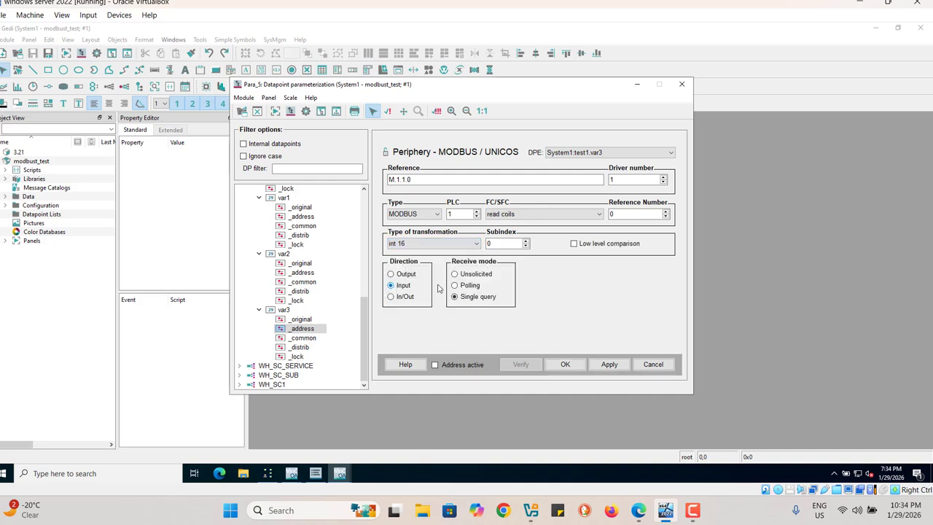
Step: Make the test1.var3 address an active, polled input in poll group testpoll with the function read multiple registers
{"action": "left_click", "coordinate": [456, 286]}
{"action": "left_click", "coordinate": [663, 276]}
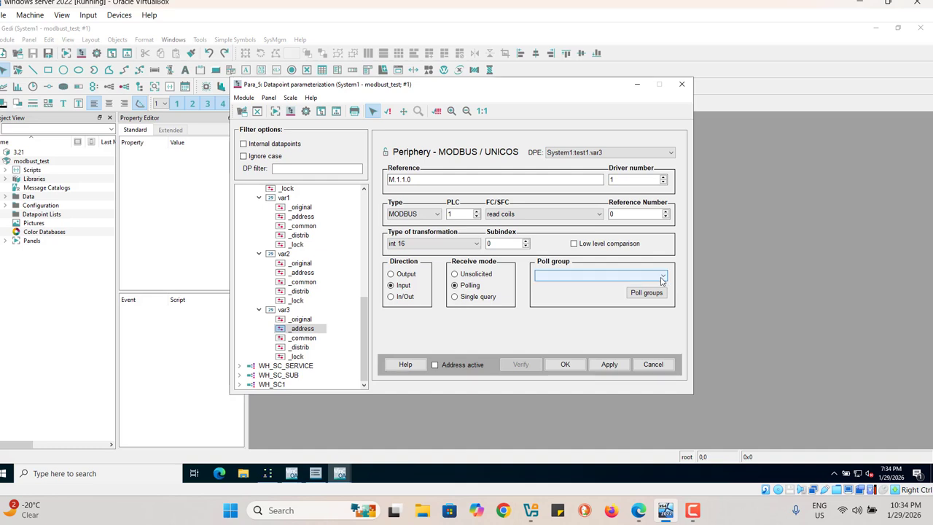
{"action": "left_click", "coordinate": [592, 290]}
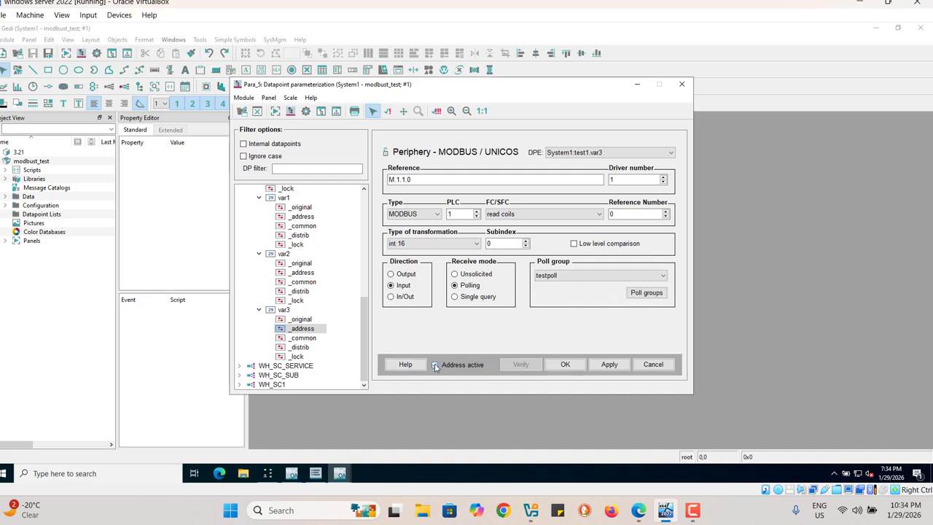
{"action": "left_click", "coordinate": [435, 366]}
{"action": "left_click", "coordinate": [599, 215]}
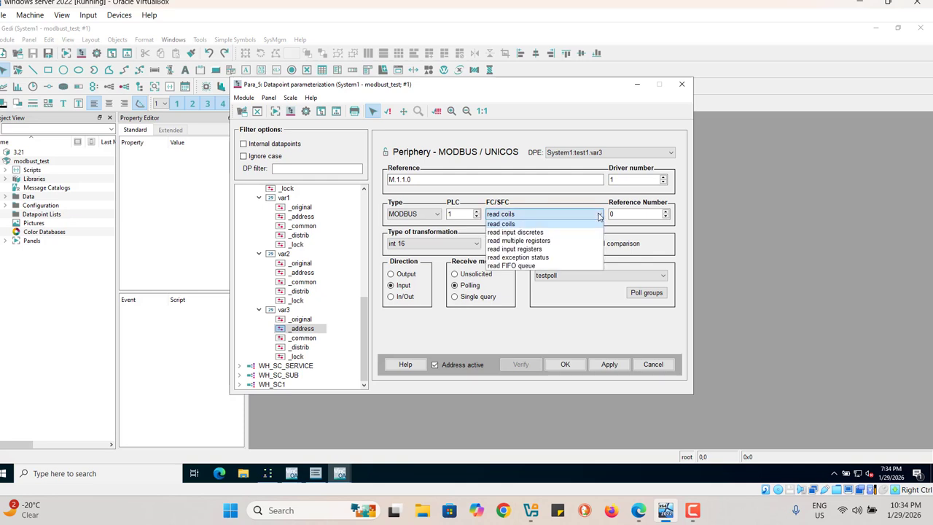
{"action": "left_click", "coordinate": [543, 241]}
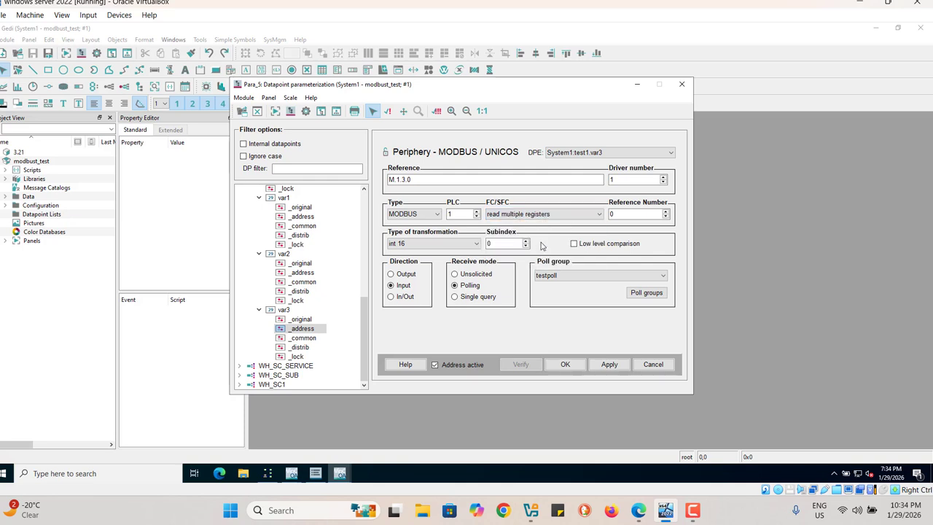
Step: Apply the test1.var3 address, run its address verification and accept the configuration
{"action": "left_click", "coordinate": [608, 365]}
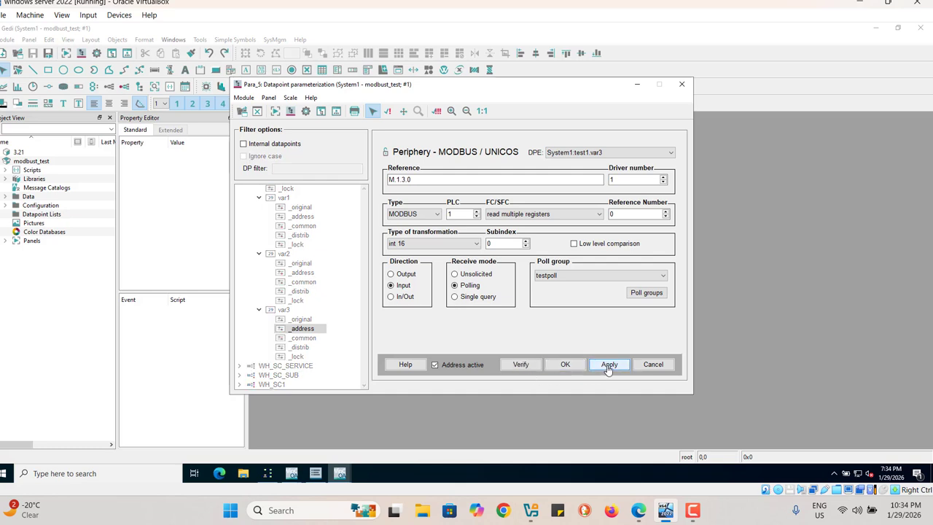
{"action": "left_click", "coordinate": [523, 366]}
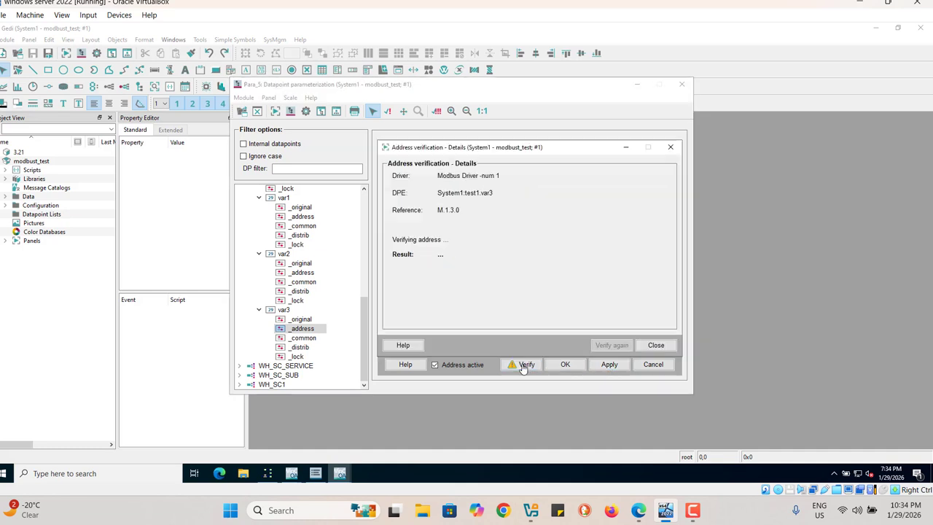
{"action": "left_click", "coordinate": [656, 347]}
{"action": "left_click", "coordinate": [566, 366]}
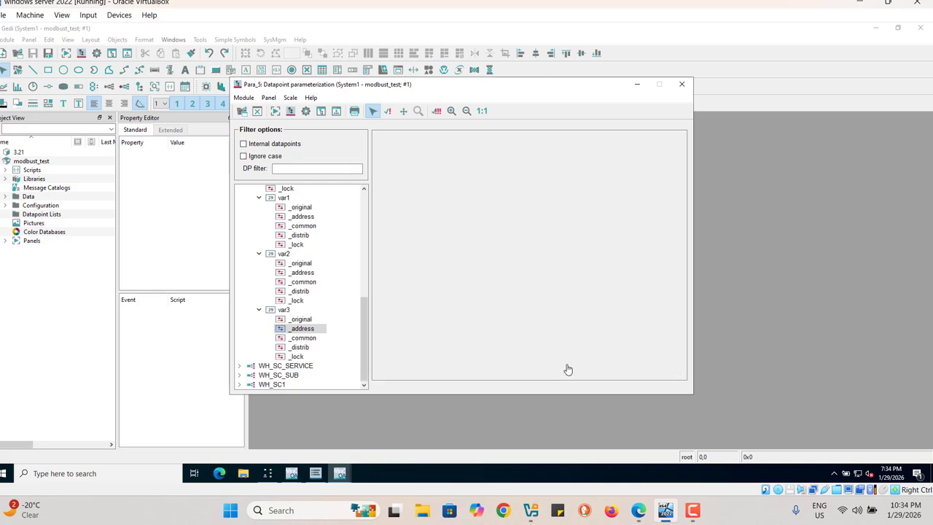
Step: Collapse the expanded elements under test1 and display the original attributes of var1
{"action": "left_click", "coordinate": [258, 198]}
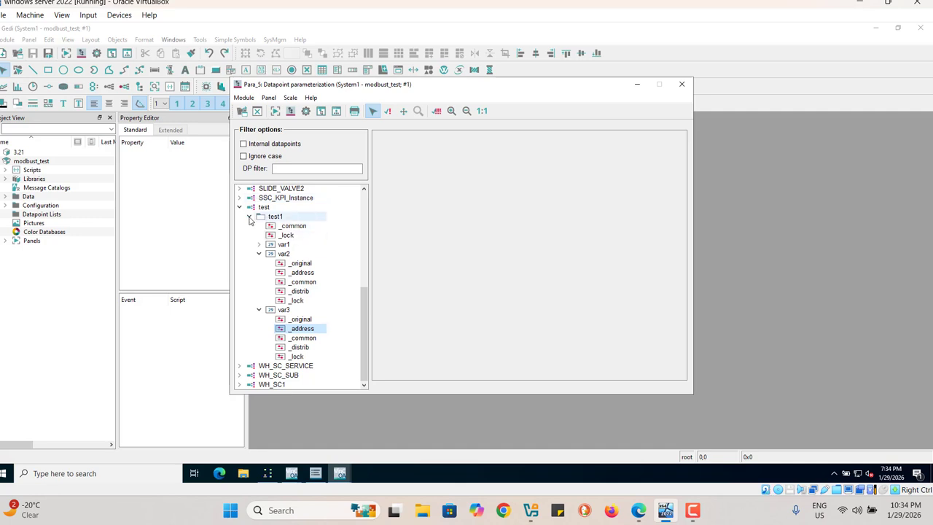
{"action": "left_click", "coordinate": [250, 218]}
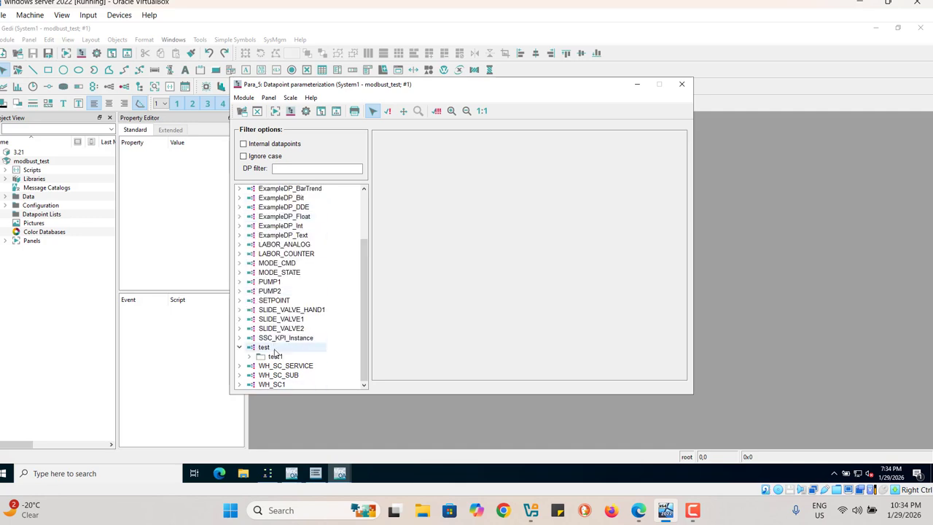
{"action": "left_click", "coordinate": [249, 359]}
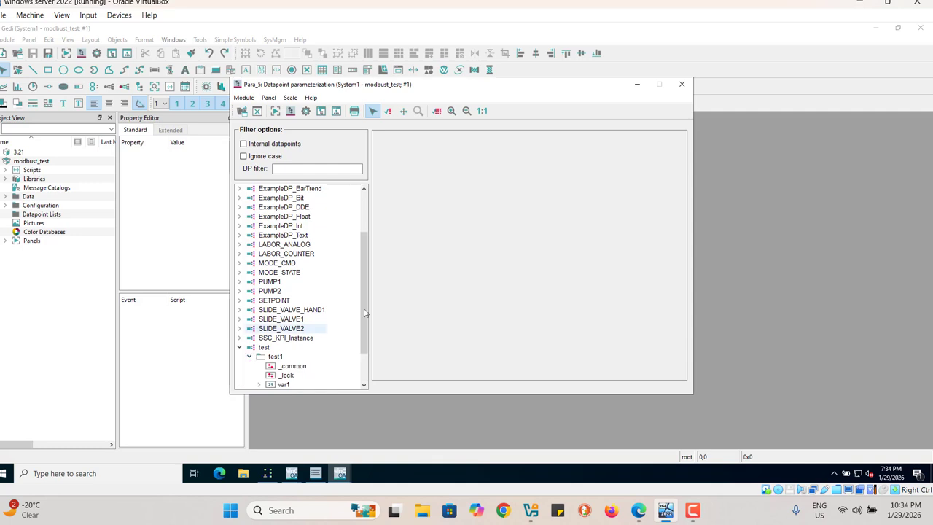
{"action": "left_click_drag", "start_coordinate": [365, 324], "coordinate": [355, 336]}
{"action": "scroll", "coordinate": [355, 336], "scroll_direction": "down", "scroll_amount": 1}
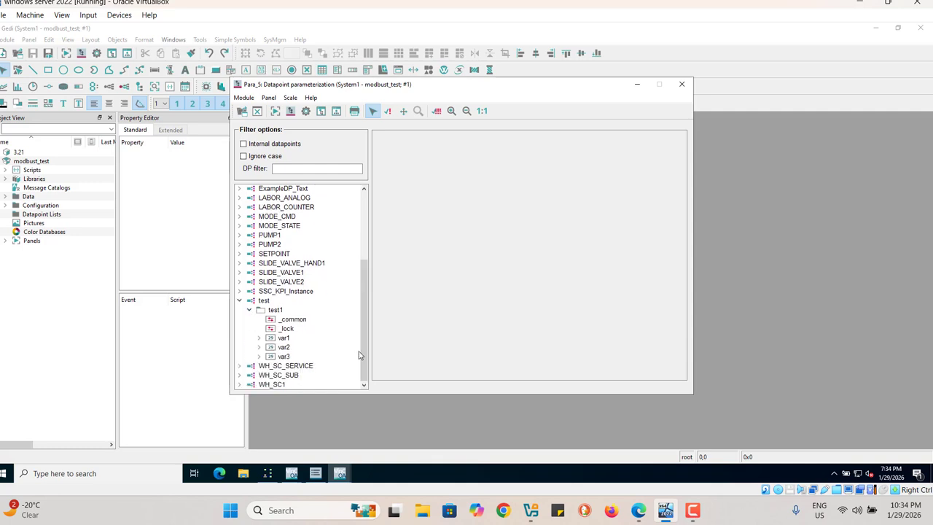
{"action": "left_click", "coordinate": [286, 340]}
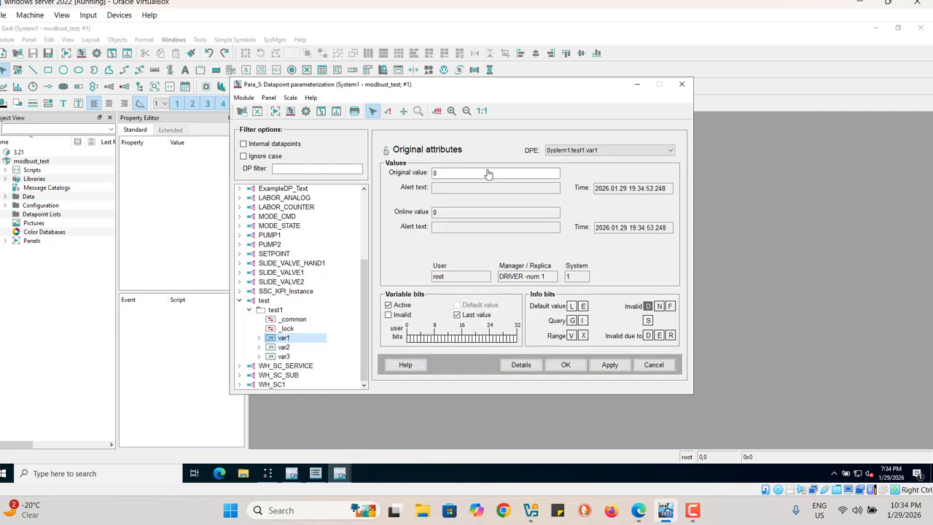
Step: Switch to Modbus Slave, place its window beside the var1 attributes and set register 1 to 123
{"action": "left_click", "coordinate": [267, 473]}
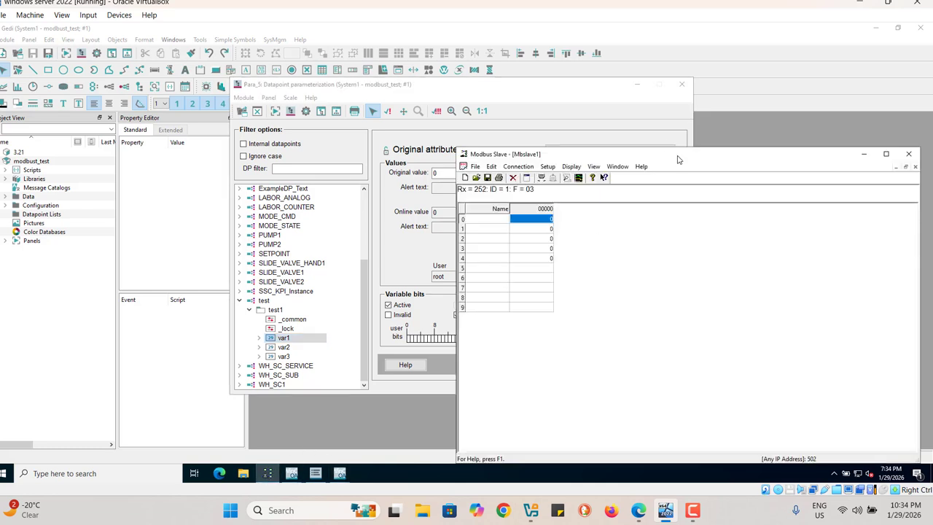
{"action": "left_click_drag", "start_coordinate": [678, 156], "coordinate": [719, 226]}
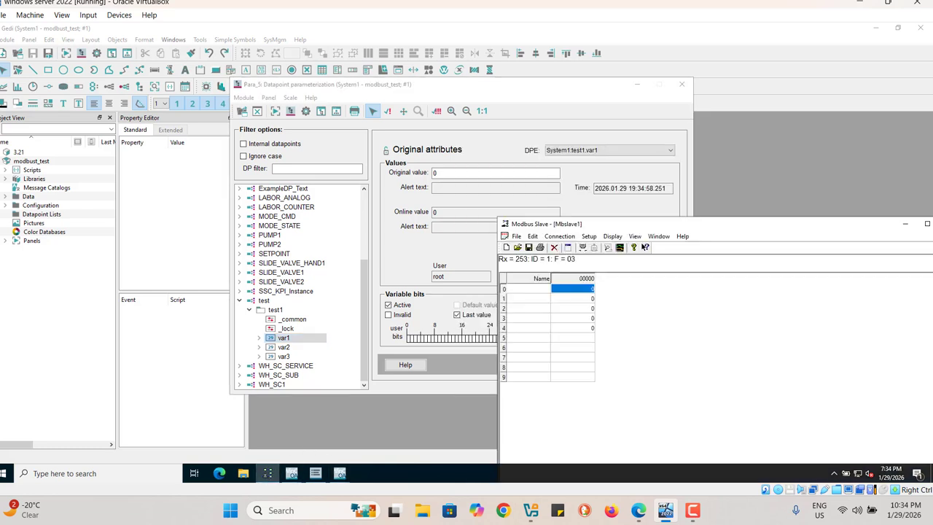
{"action": "double_click", "coordinate": [592, 299]}
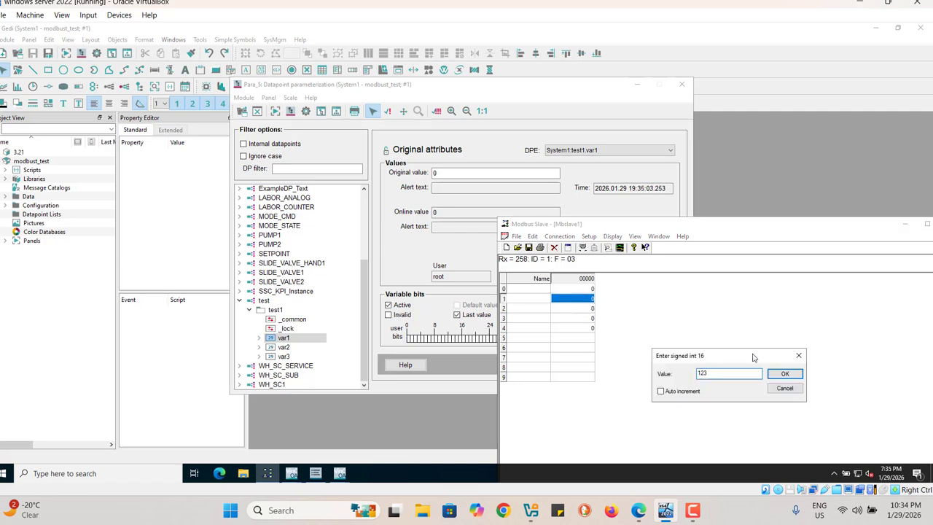
{"action": "left_click", "coordinate": [785, 374]}
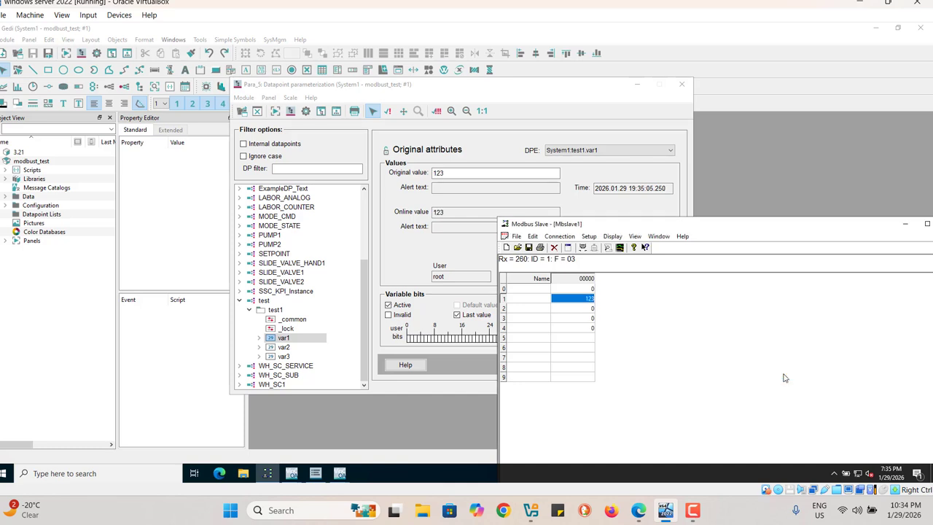
Step: Set register 2 to 234 in Modbus Slave and display the original attributes of test1.var2 beside it
{"action": "double_click", "coordinate": [589, 309]}
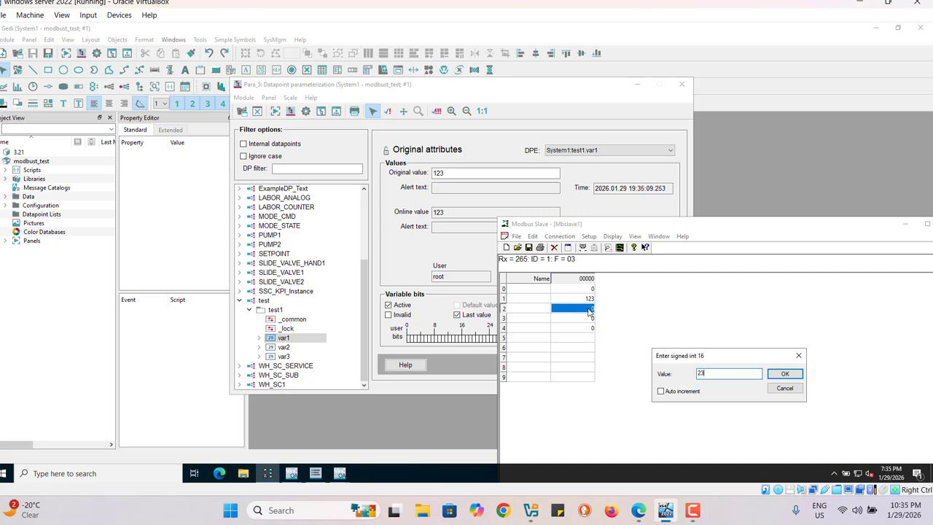
{"action": "left_click", "coordinate": [785, 374]}
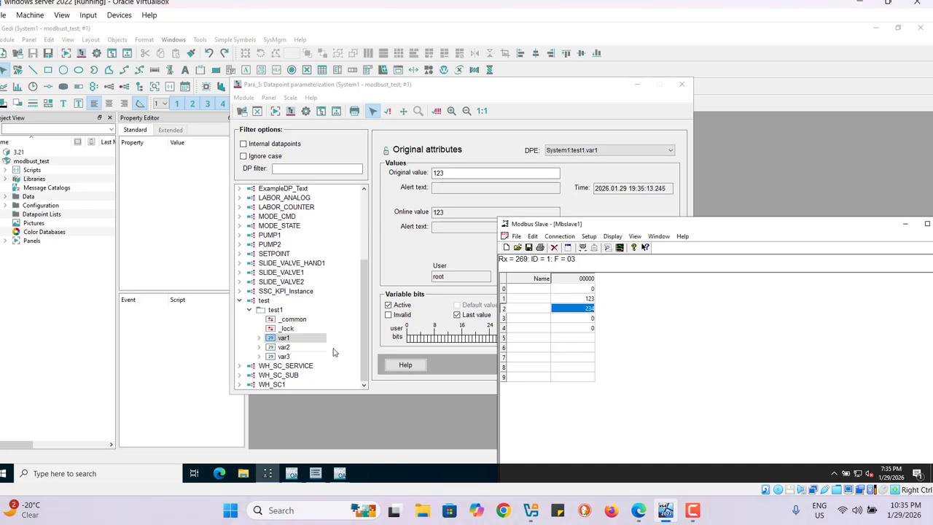
{"action": "left_click", "coordinate": [282, 348]}
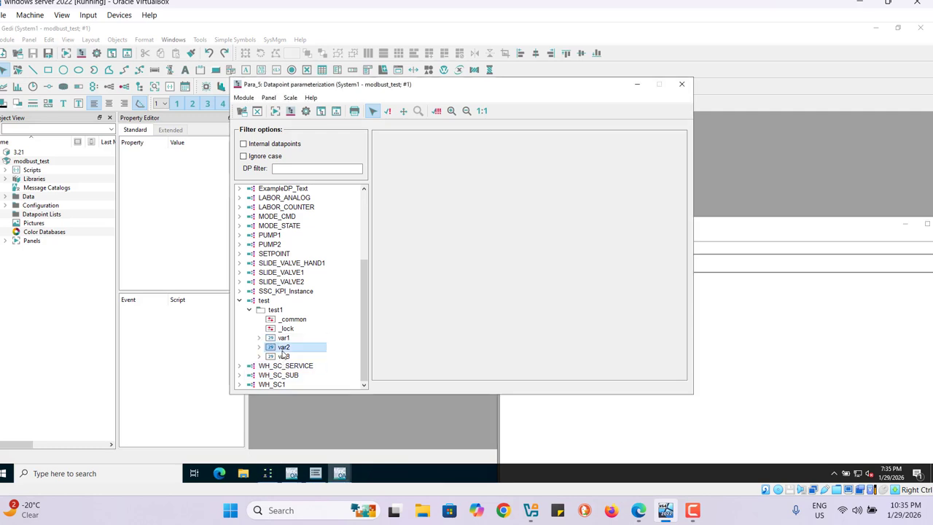
{"action": "left_click", "coordinate": [777, 347]}
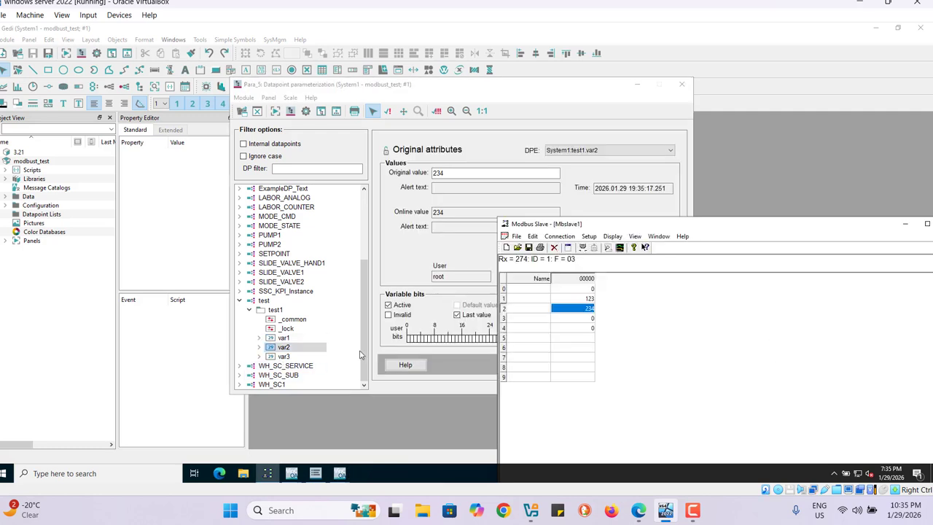
Step: Display the original attributes of test1.var3 and set register 3 to 345 in Modbus Slave
{"action": "left_click", "coordinate": [284, 357]}
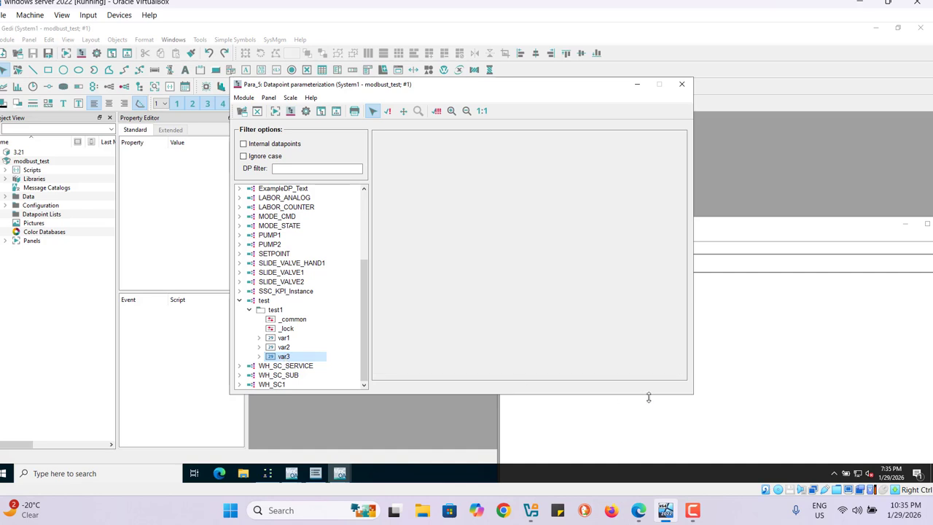
{"action": "left_click", "coordinate": [719, 428]}
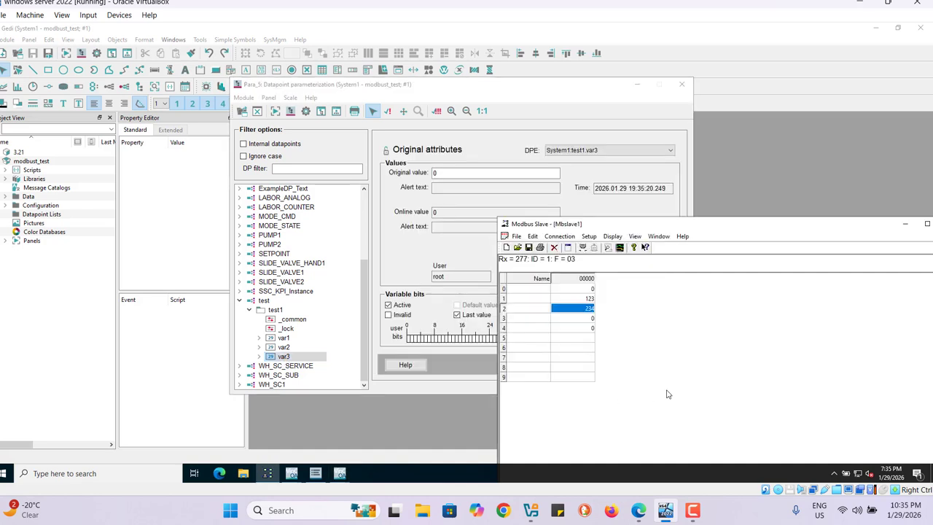
{"action": "double_click", "coordinate": [593, 321]}
{"action": "type", "text": "345"}
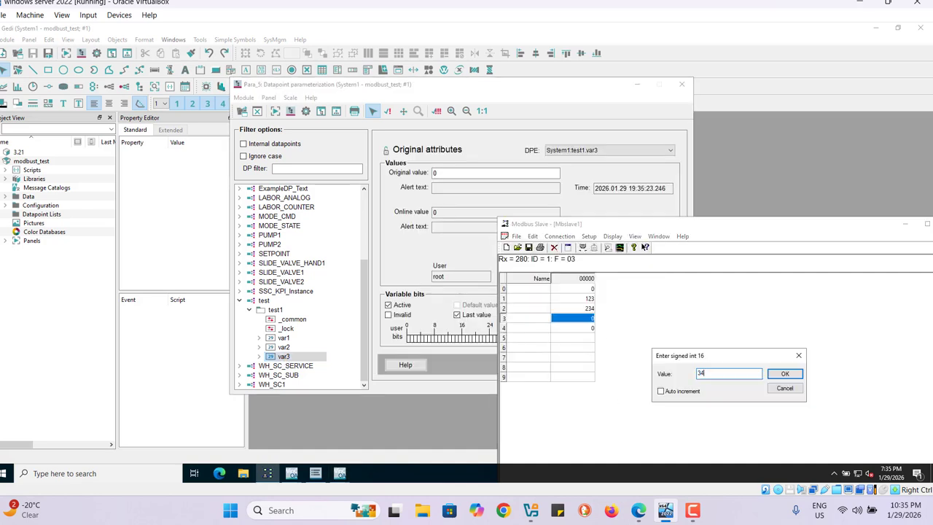
{"action": "left_click", "coordinate": [786, 374]}
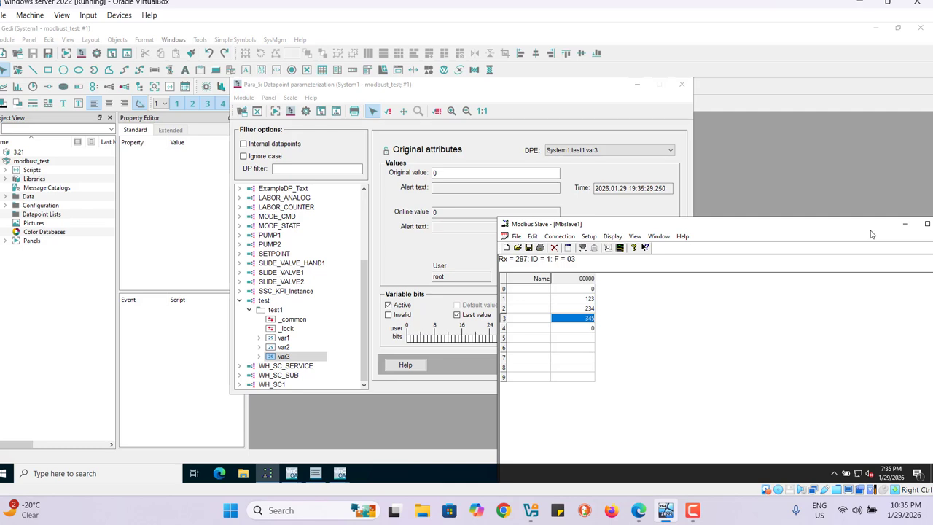
Step: Minimize Modbus Slave, accept the var3 original attributes and close the datapoint parameterization
{"action": "left_click_drag", "start_coordinate": [875, 226], "coordinate": [768, 255]}
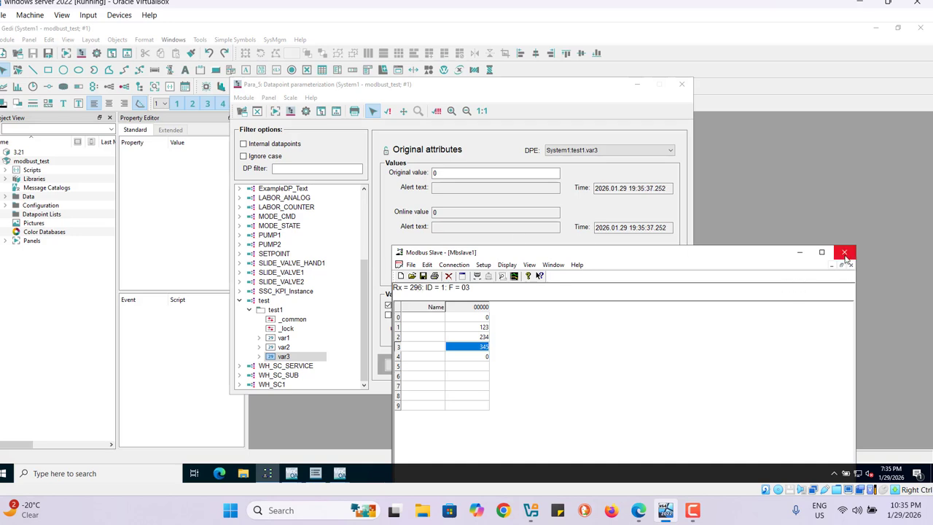
{"action": "left_click", "coordinate": [802, 253]}
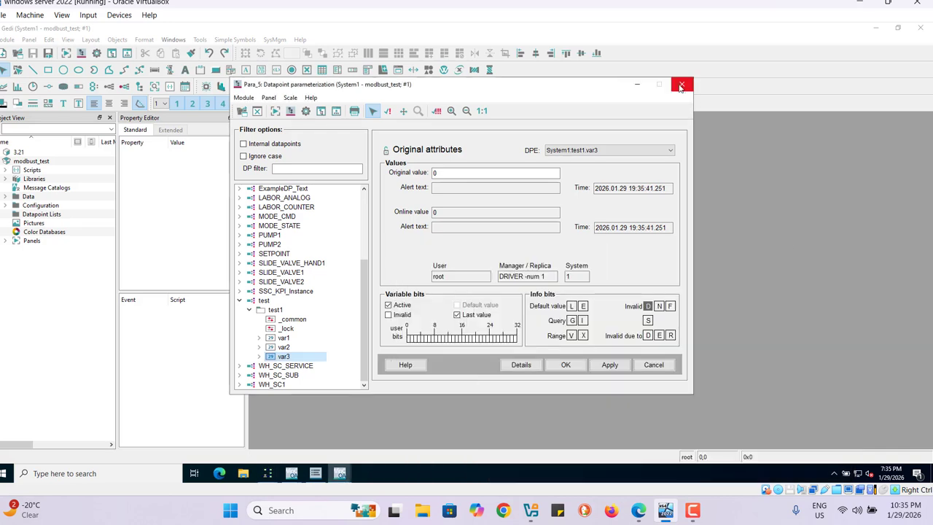
{"action": "left_click", "coordinate": [567, 365]}
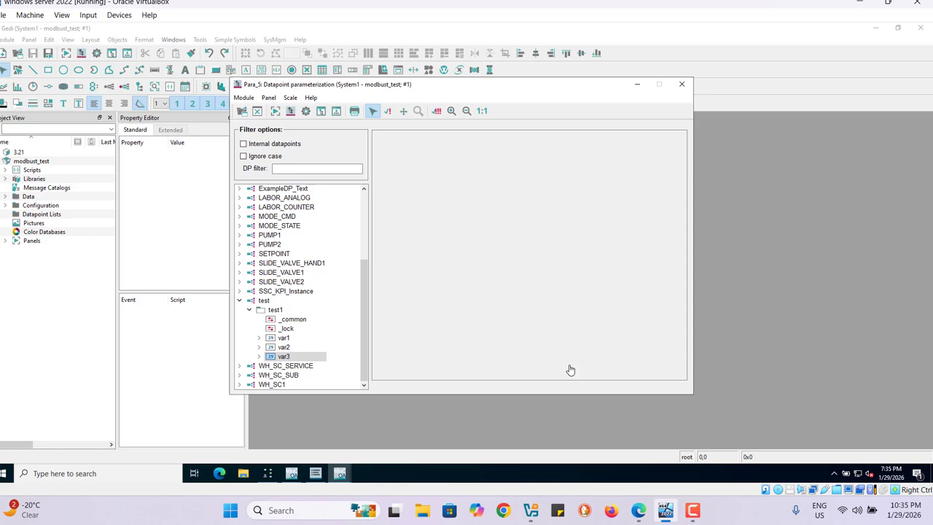
{"action": "left_click", "coordinate": [683, 86]}
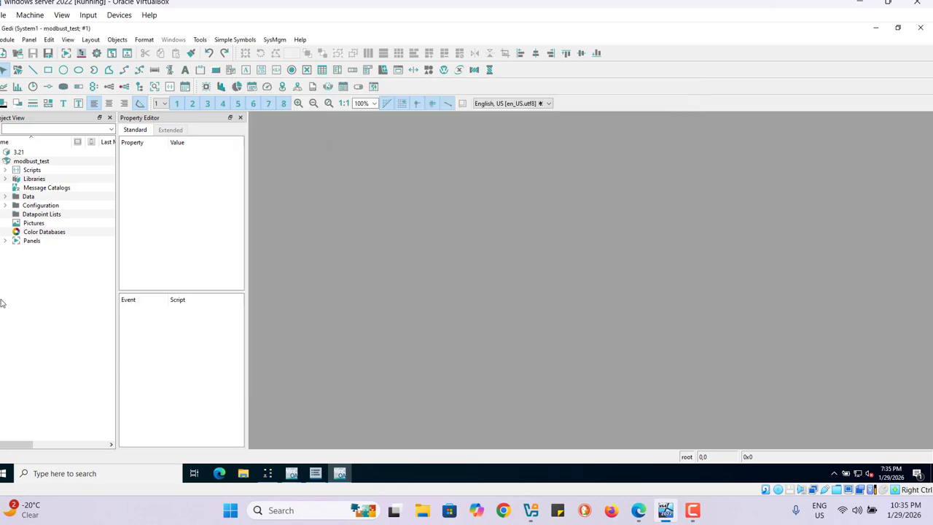
Step: Add a new panel file named test to the project's Panels
{"action": "right_click", "coordinate": [30, 242]}
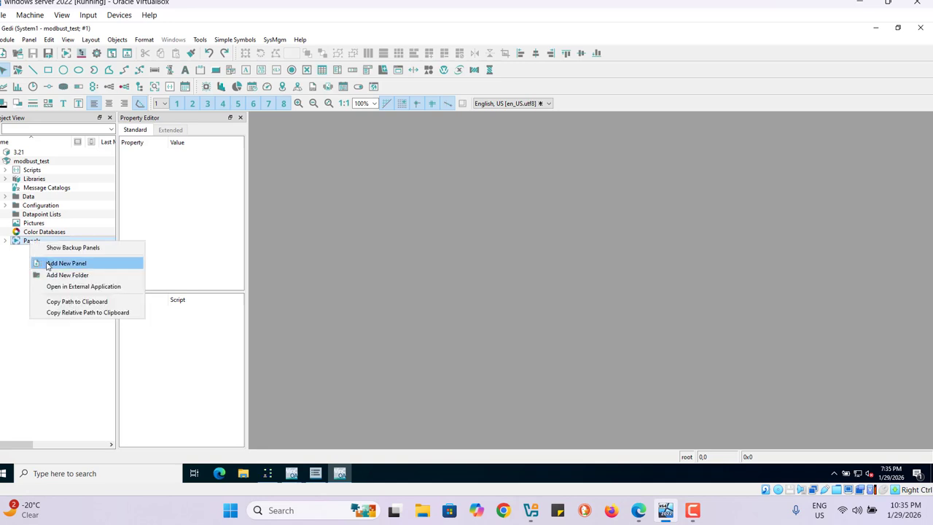
{"action": "left_click", "coordinate": [53, 264]}
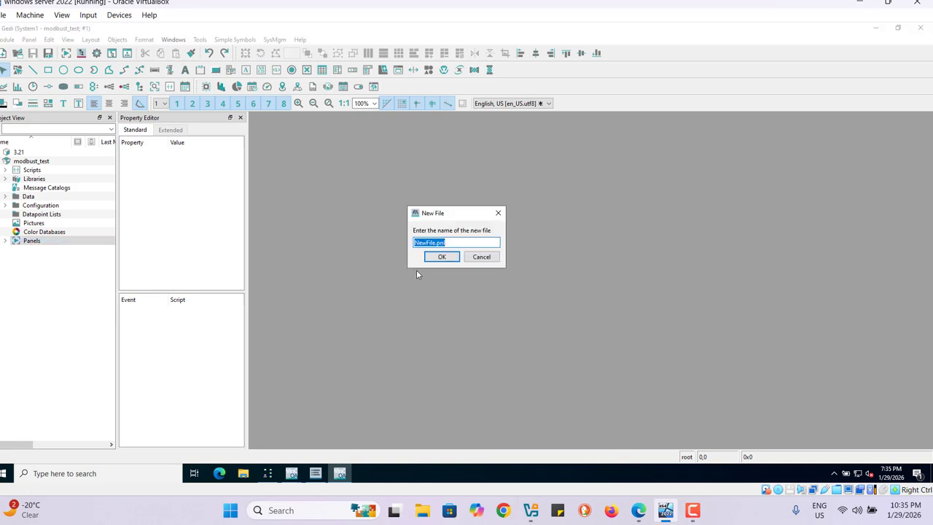
{"action": "type", "text": "test"}
{"action": "left_click", "coordinate": [442, 257]}
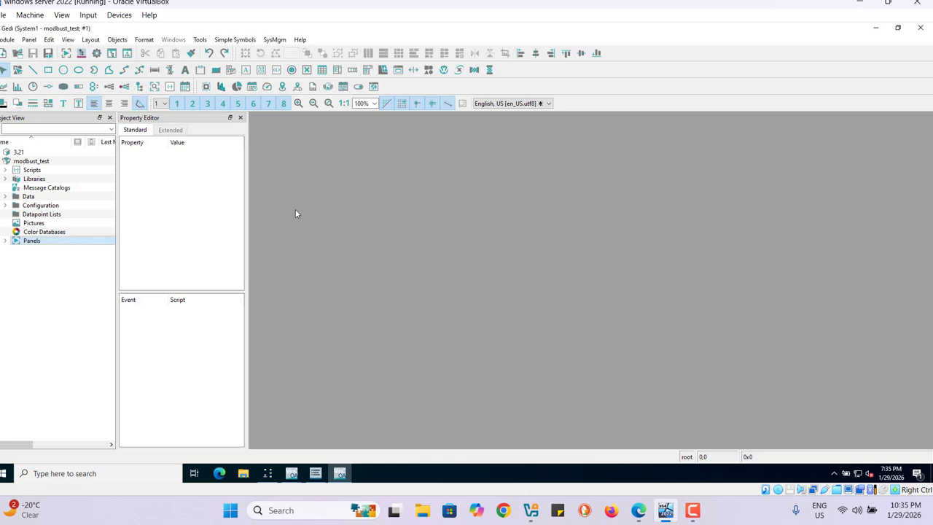
Step: Open test.pnl for editing and enlarge the panel to about 911 by 570
{"action": "left_click", "coordinate": [5, 242]}
{"action": "left_click", "coordinate": [40, 262]}
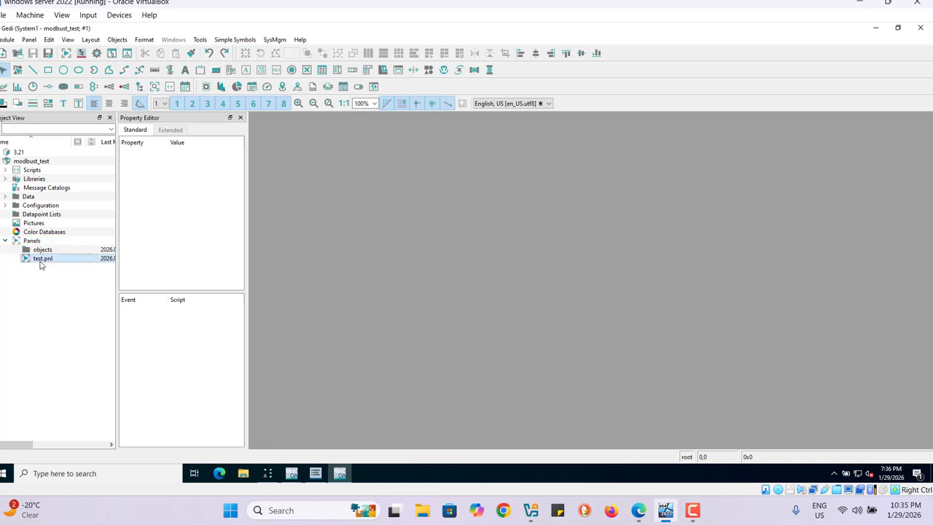
{"action": "double_click", "coordinate": [42, 263]}
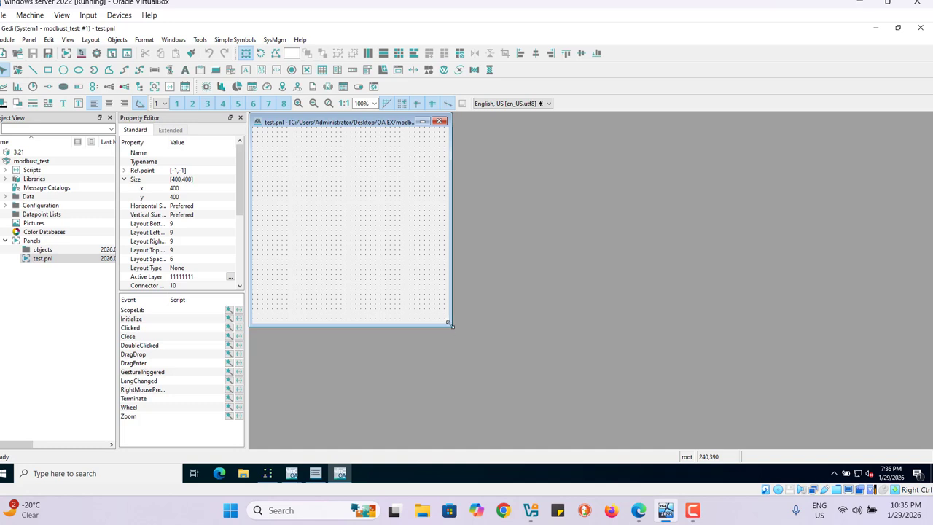
{"action": "left_click_drag", "start_coordinate": [450, 325], "coordinate": [702, 409]}
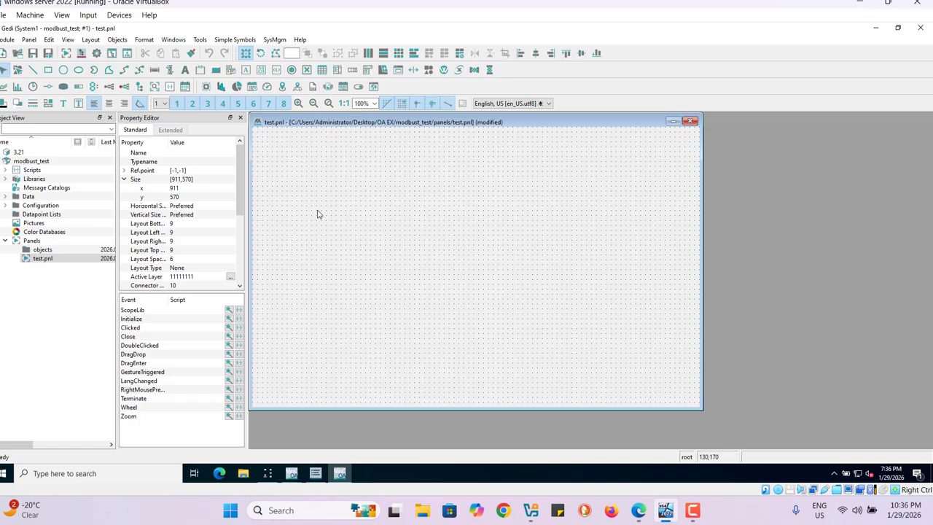
Step: Draw a text field about 141 by 51 at position 150,110 and paste two copies below it at 150,205 and 150,285
{"action": "left_click", "coordinate": [247, 70]}
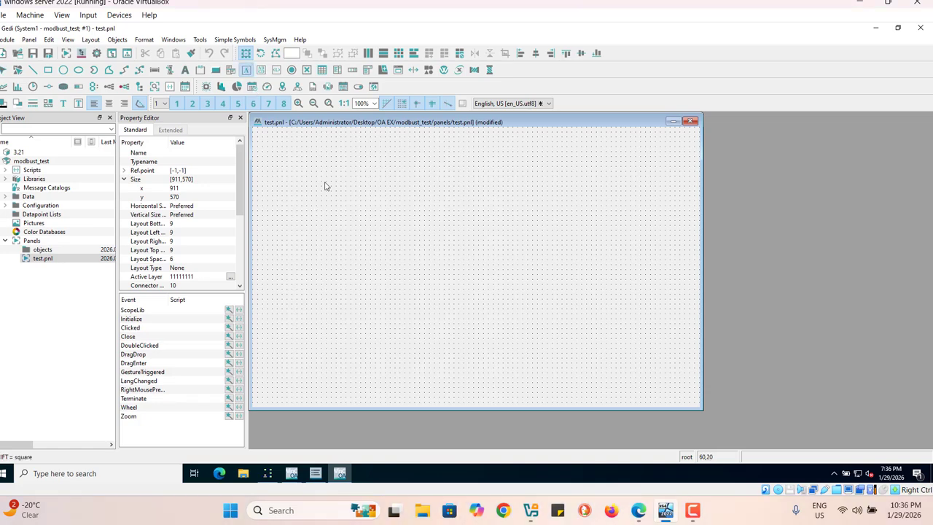
{"action": "left_click_drag", "start_coordinate": [326, 182], "coordinate": [360, 205]}
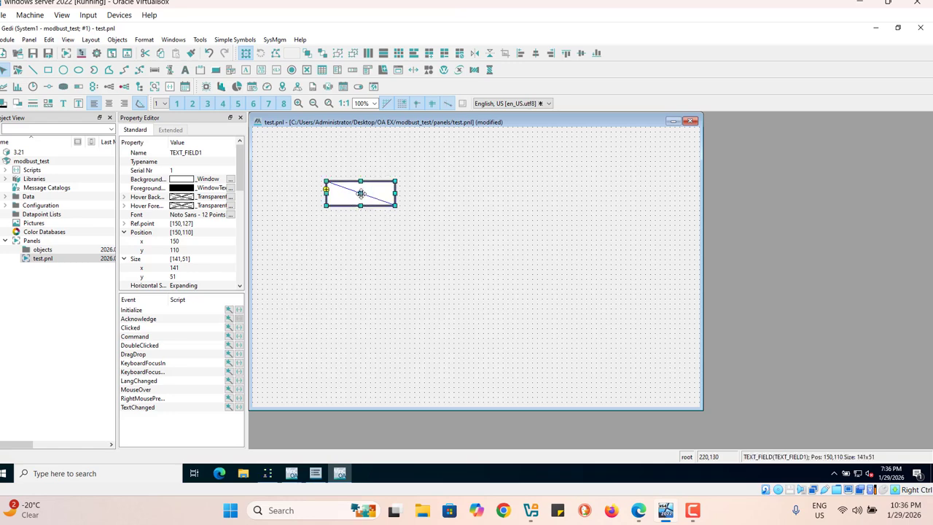
{"action": "right_click", "coordinate": [360, 194]}
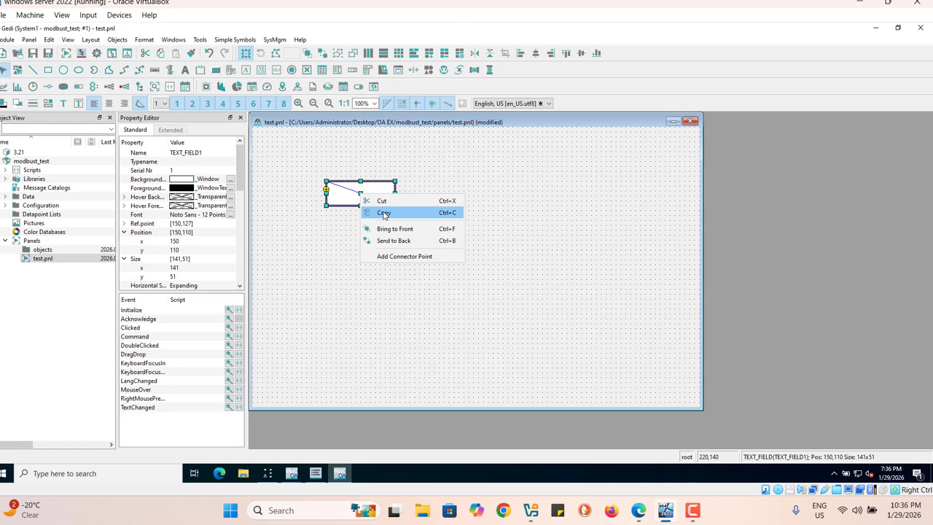
{"action": "left_click", "coordinate": [384, 213]}
{"action": "right_click", "coordinate": [364, 257]}
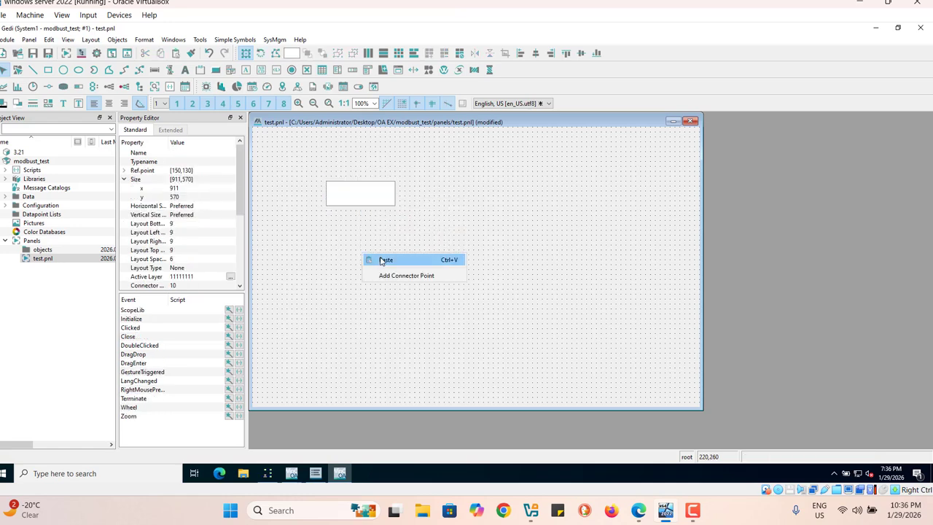
{"action": "left_click", "coordinate": [381, 261]}
{"action": "left_click", "coordinate": [357, 241]}
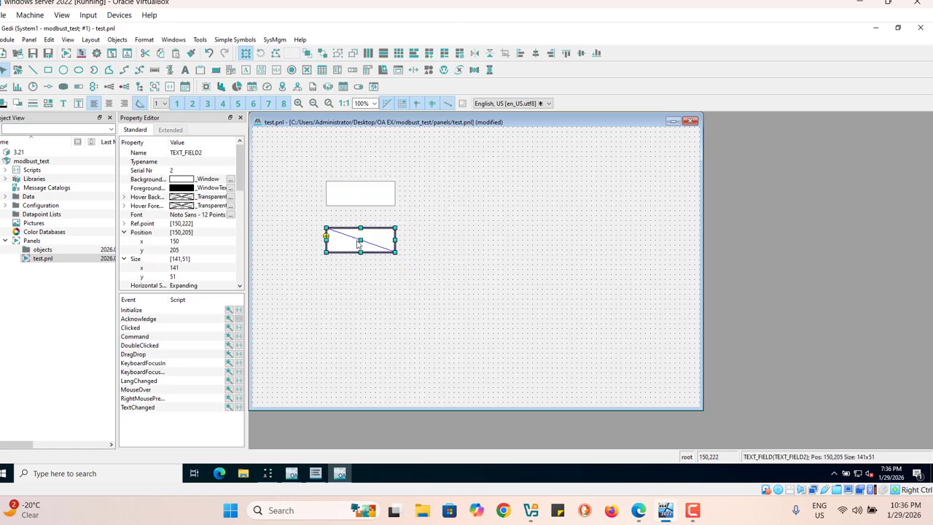
{"action": "right_click", "coordinate": [360, 297]}
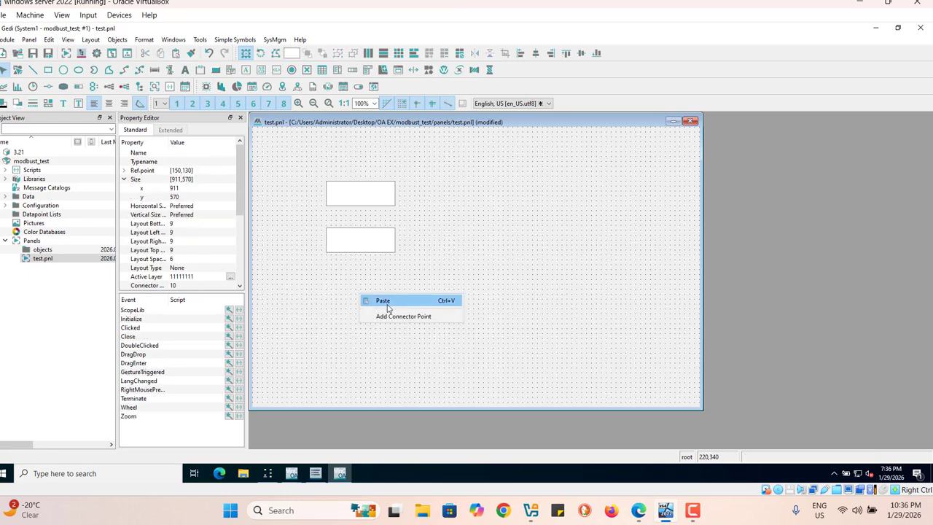
{"action": "left_click", "coordinate": [376, 299]}
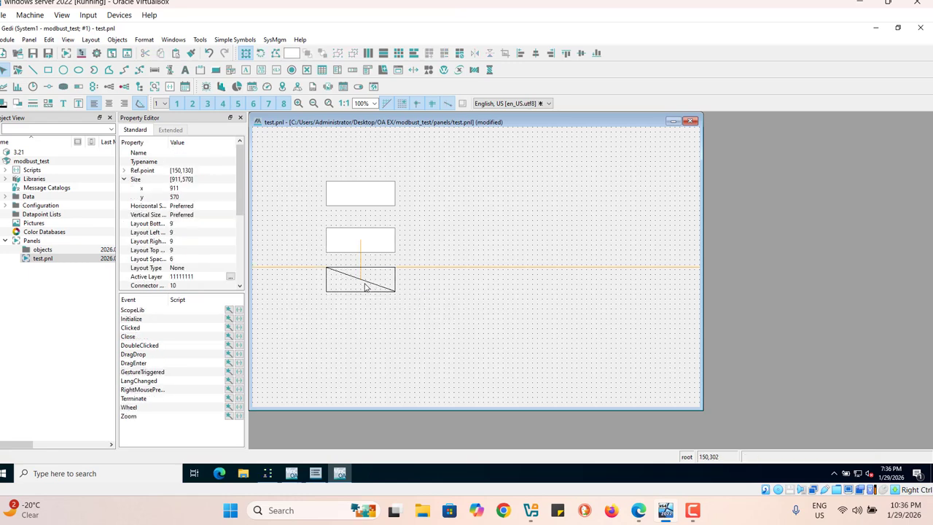
{"action": "left_click", "coordinate": [366, 285]}
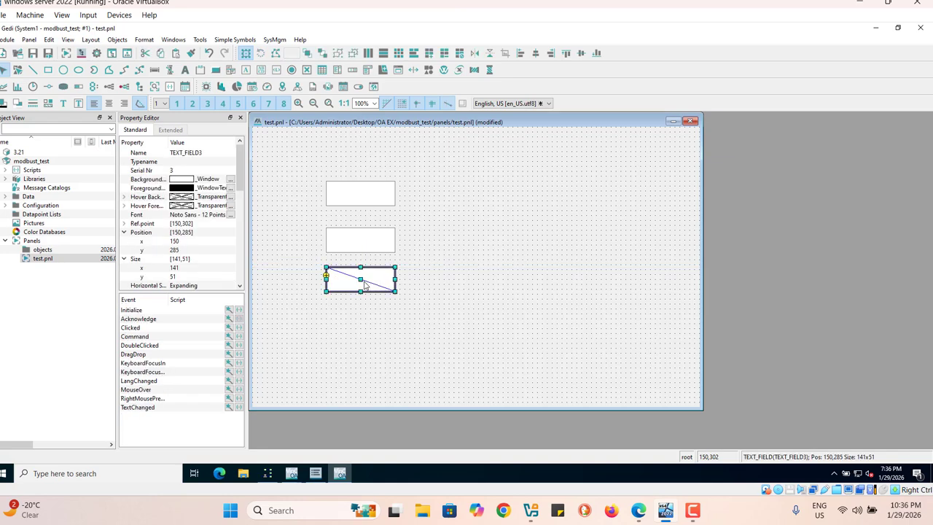
Step: Start the property wizard for the uppermost text field's Initialize event and choose to display a value
{"action": "left_click", "coordinate": [356, 242]}
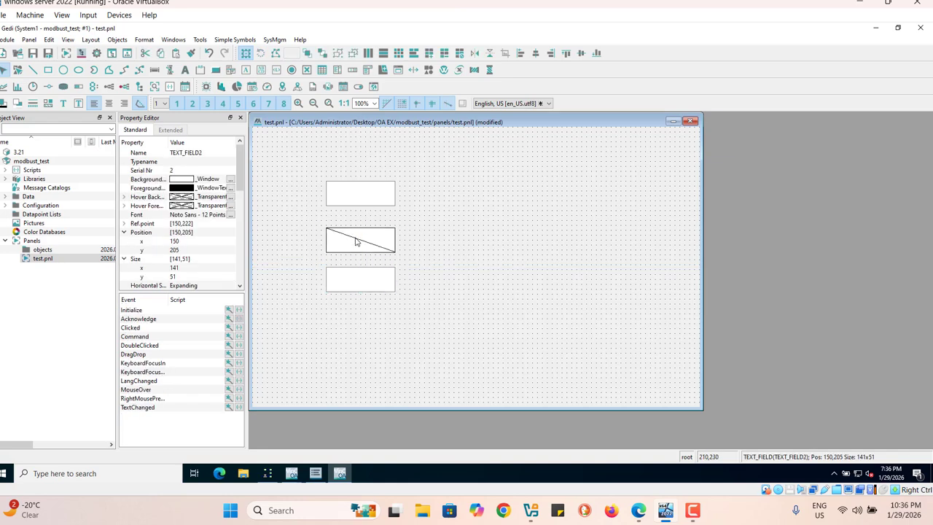
{"action": "left_click", "coordinate": [359, 202]}
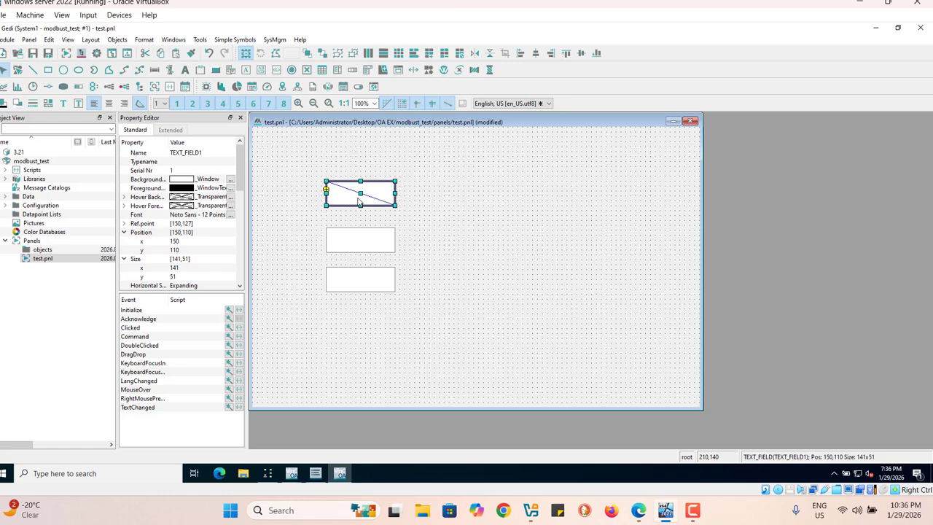
{"action": "left_click", "coordinate": [228, 312]}
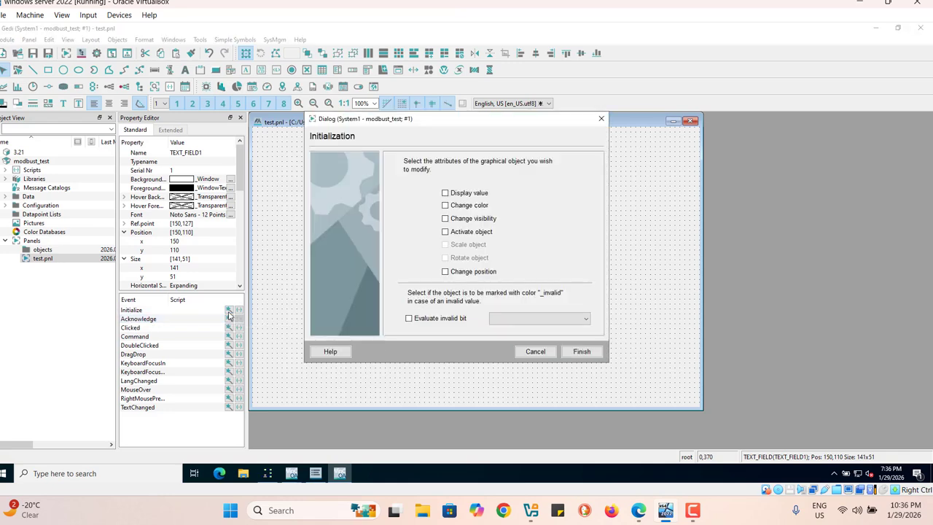
{"action": "left_click", "coordinate": [445, 193]}
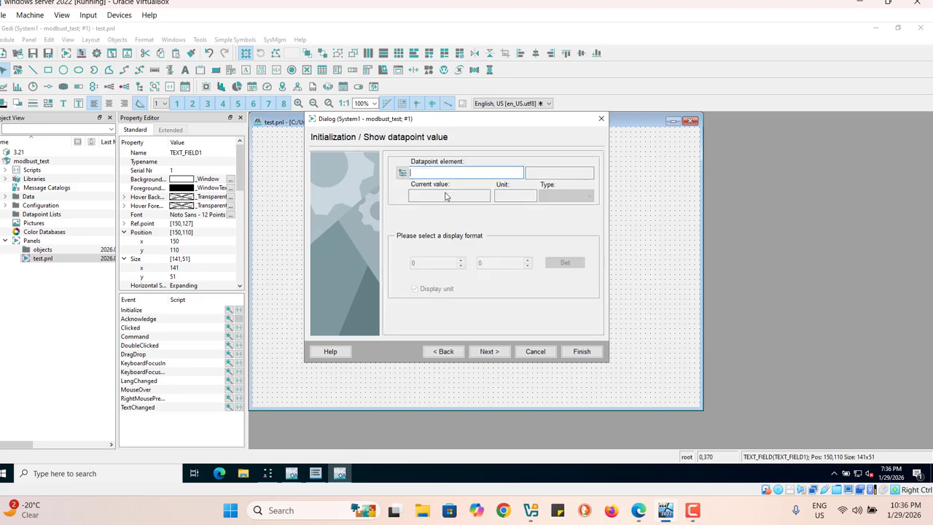
Step: Choose datapoint element System1:test1.var1 as the uppermost text field's displayed value and finish the wizard
{"action": "left_click", "coordinate": [402, 174]}
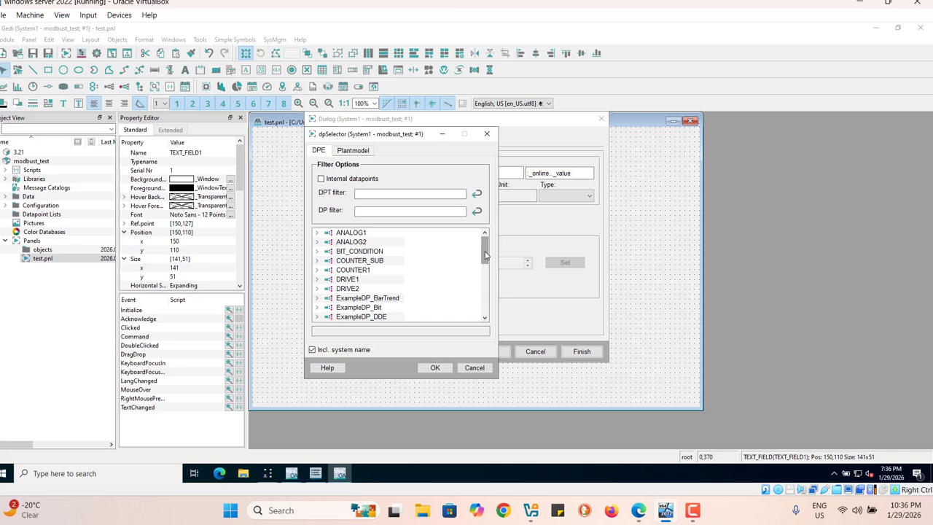
{"action": "left_click_drag", "start_coordinate": [484, 255], "coordinate": [486, 307]}
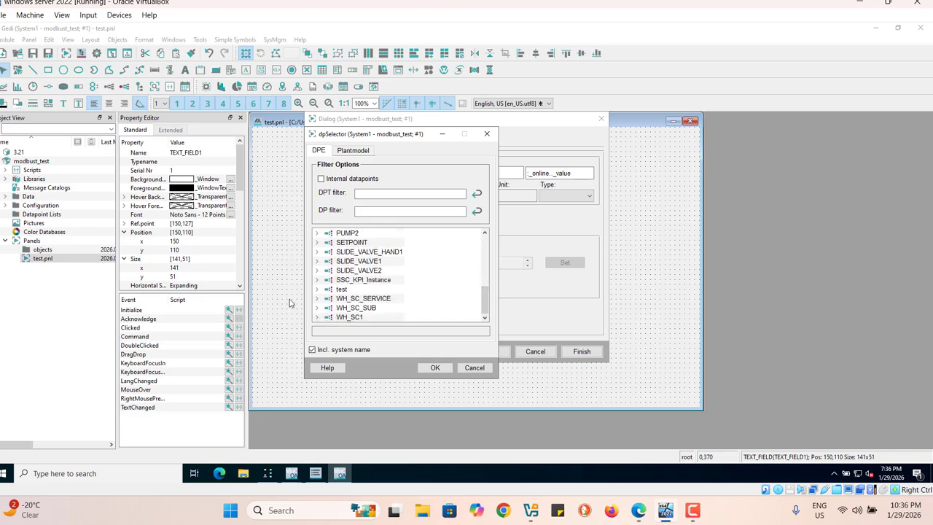
{"action": "left_click", "coordinate": [318, 289]}
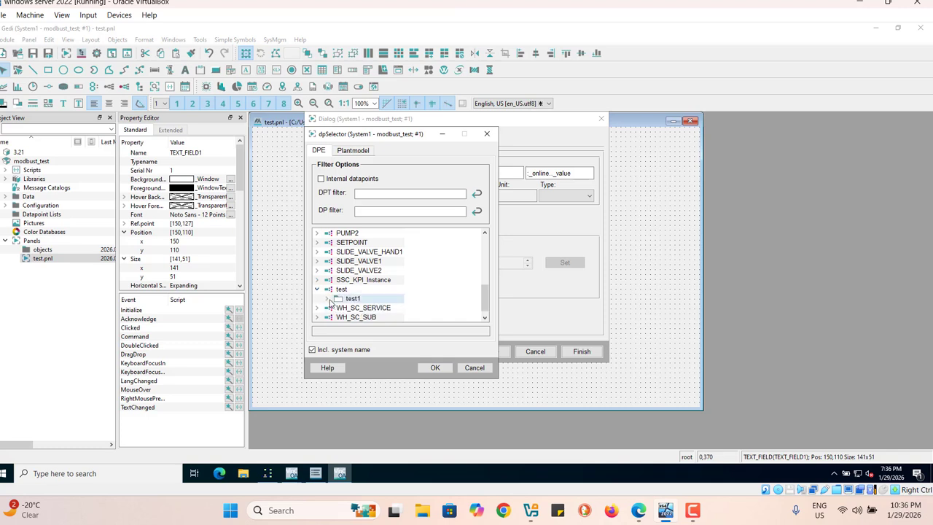
{"action": "left_click", "coordinate": [328, 300]}
{"action": "left_click_drag", "start_coordinate": [487, 284], "coordinate": [486, 301]}
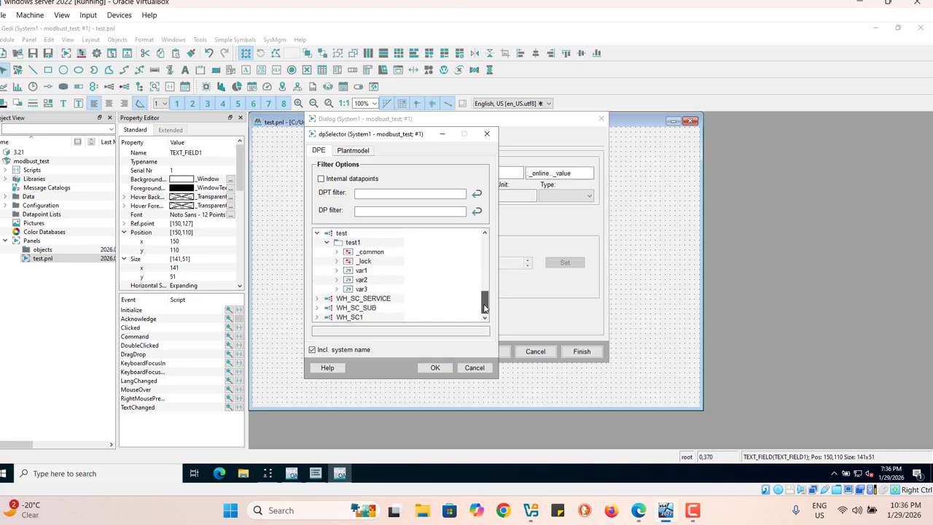
{"action": "left_click", "coordinate": [361, 271]}
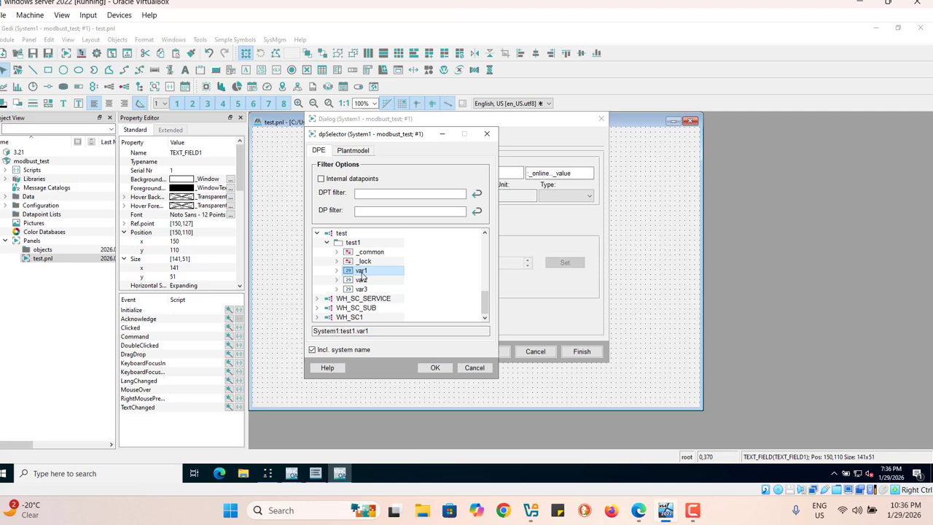
{"action": "left_click", "coordinate": [440, 370]}
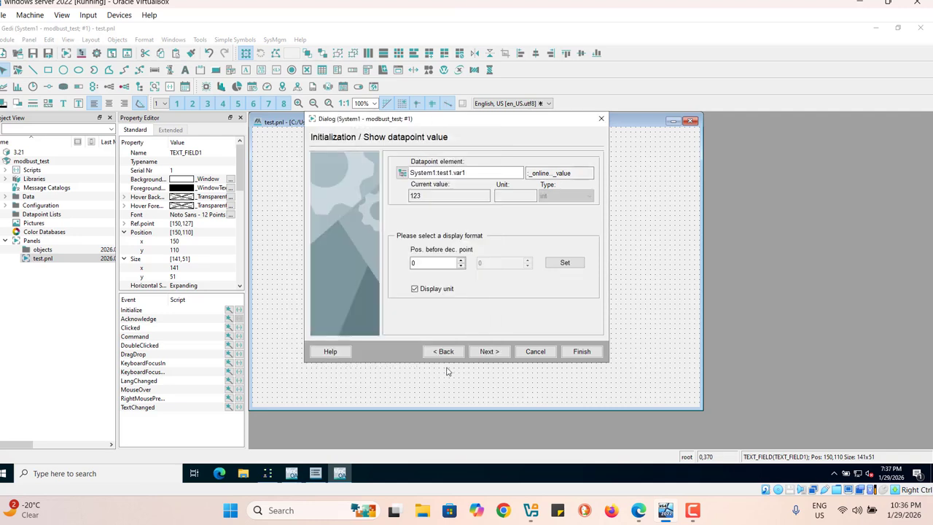
{"action": "left_click", "coordinate": [489, 352]}
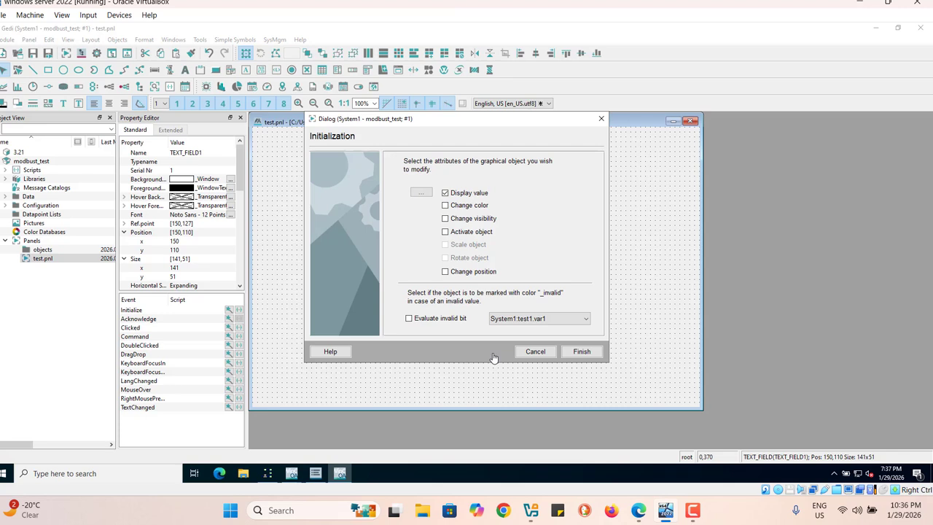
{"action": "left_click", "coordinate": [586, 352]}
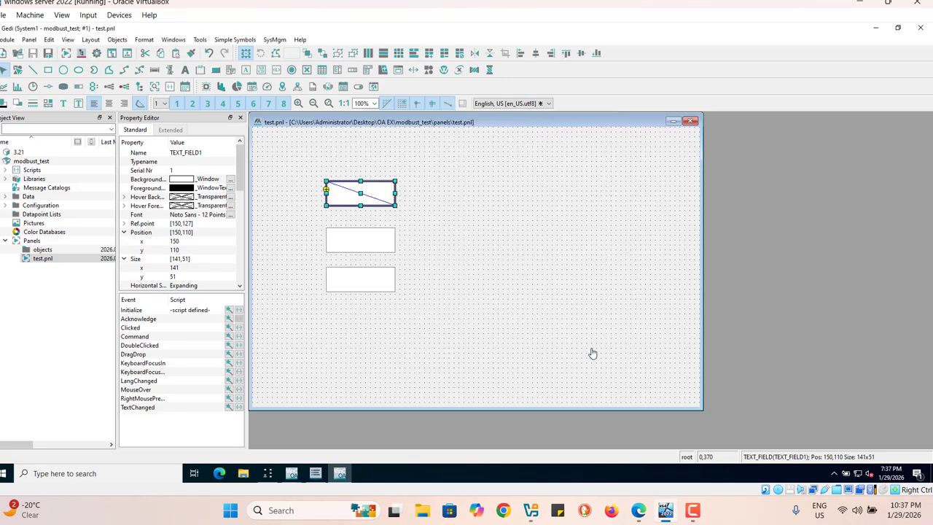
Step: Configure the middle text field's Initialize event with the wizard to display the value of System1:test1.var2
{"action": "left_click", "coordinate": [348, 245]}
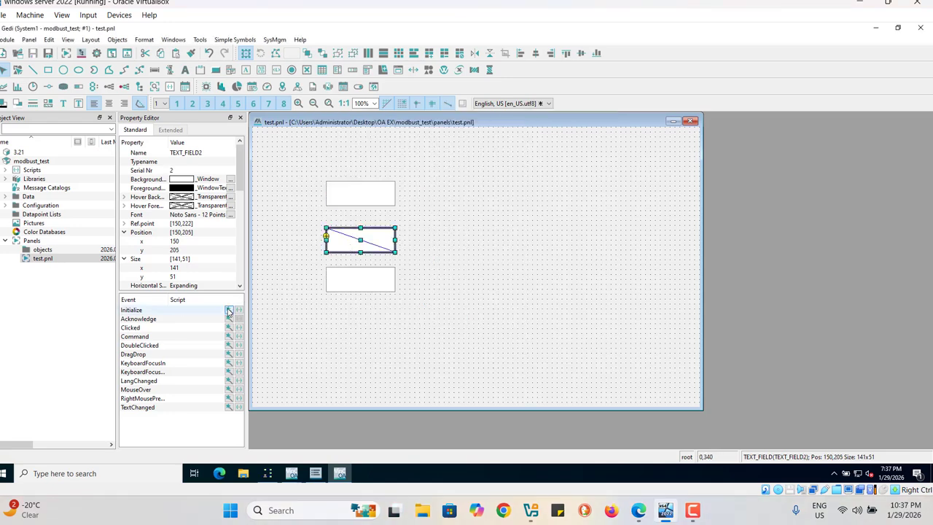
{"action": "left_click", "coordinate": [228, 311]}
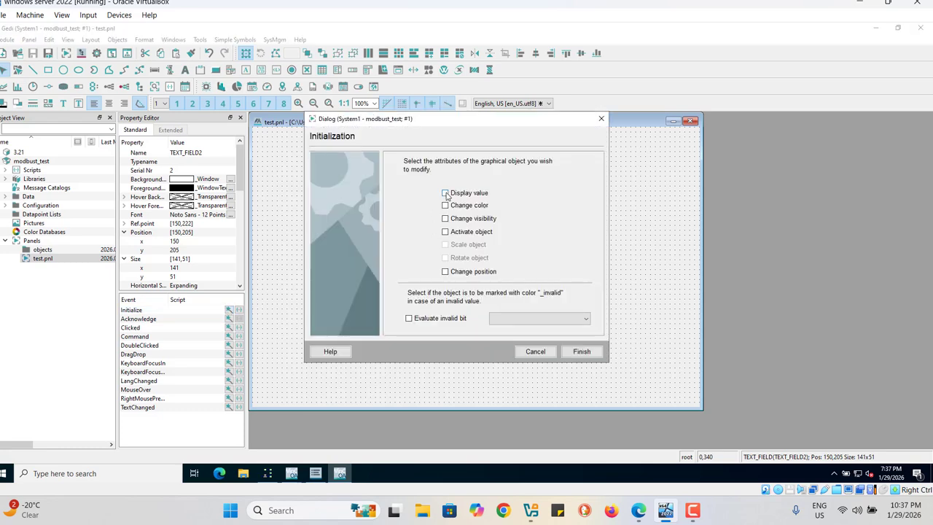
{"action": "left_click", "coordinate": [445, 193]}
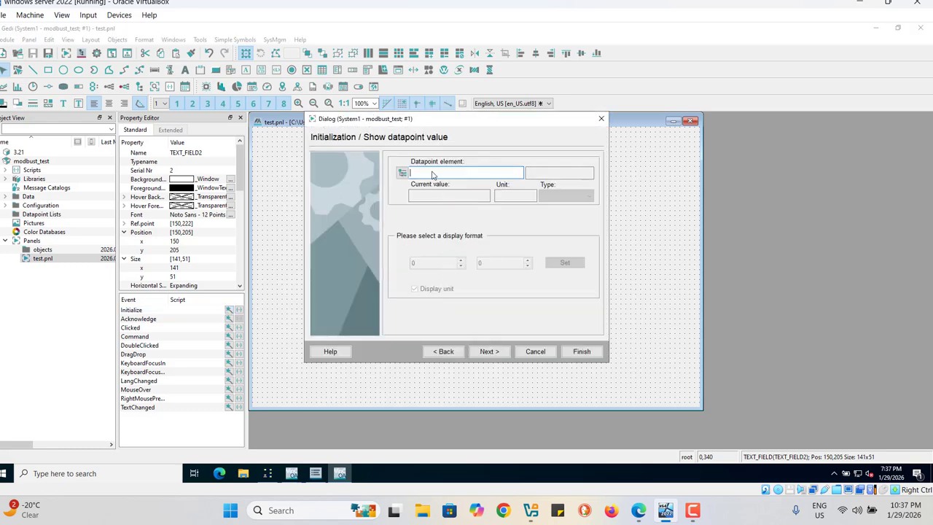
{"action": "left_click", "coordinate": [402, 174]}
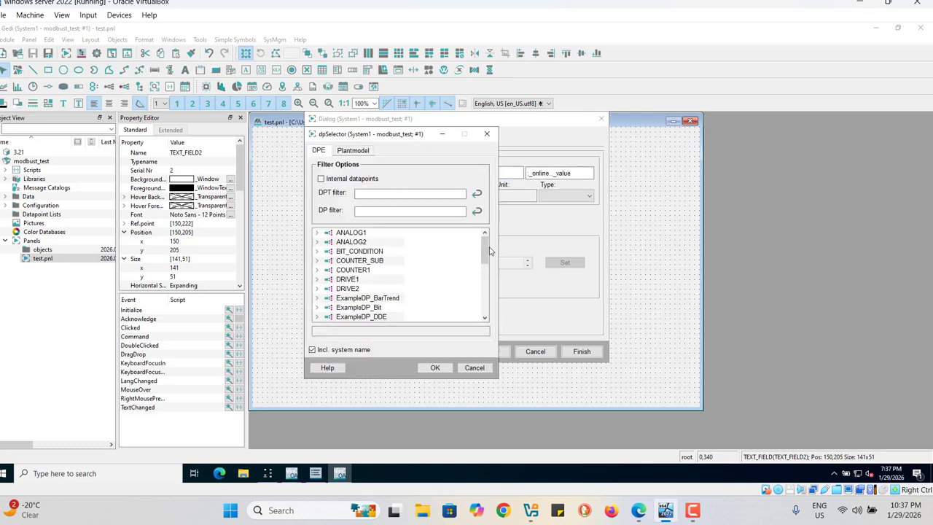
{"action": "left_click_drag", "start_coordinate": [488, 254], "coordinate": [481, 312]}
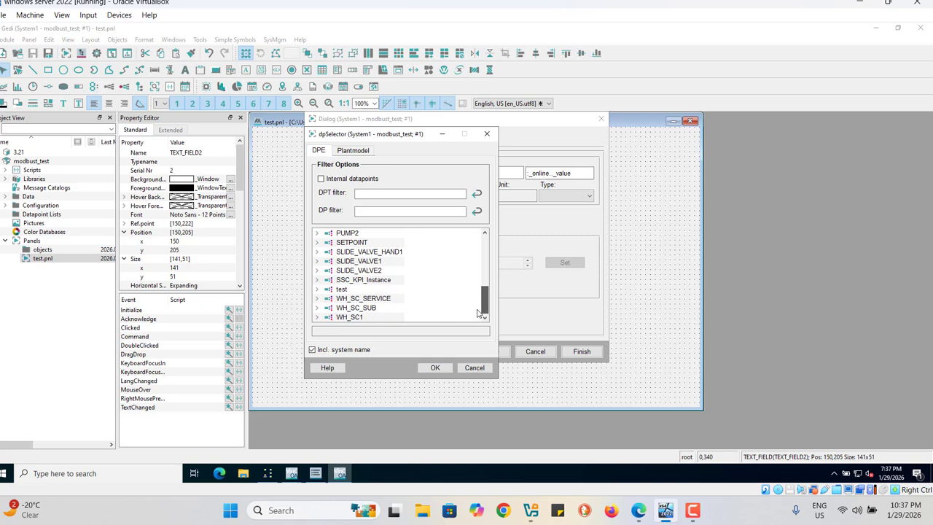
{"action": "left_click", "coordinate": [318, 290]}
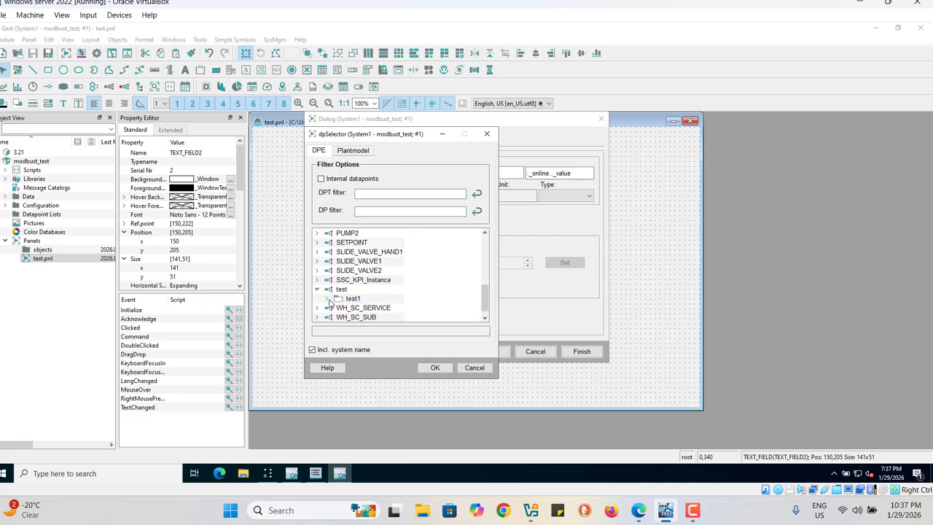
{"action": "left_click", "coordinate": [327, 299]}
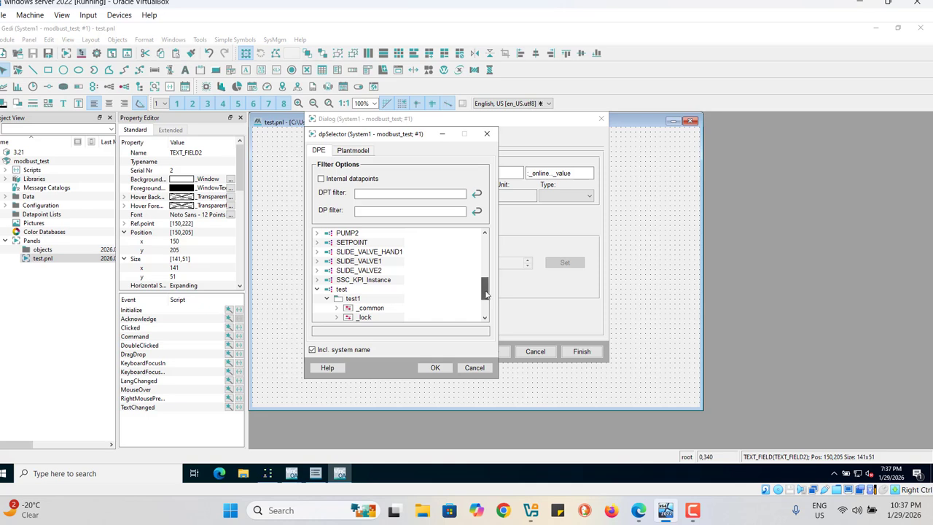
{"action": "left_click_drag", "start_coordinate": [486, 290], "coordinate": [486, 321]}
{"action": "left_click", "coordinate": [361, 280]}
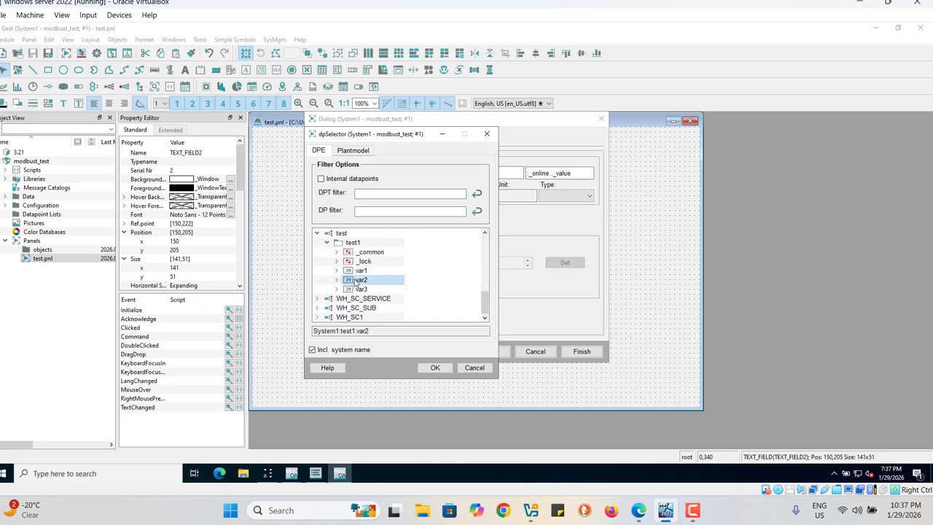
{"action": "left_click", "coordinate": [434, 369]}
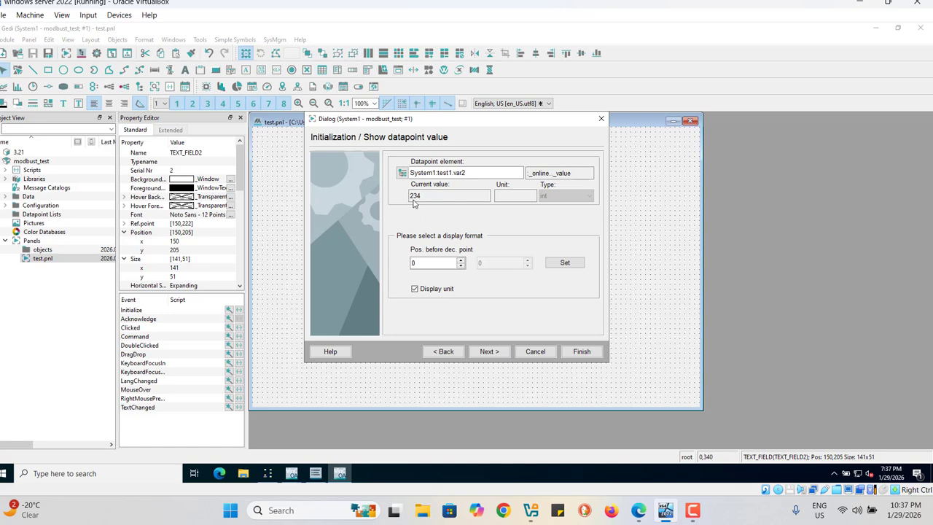
{"action": "left_click", "coordinate": [497, 355]}
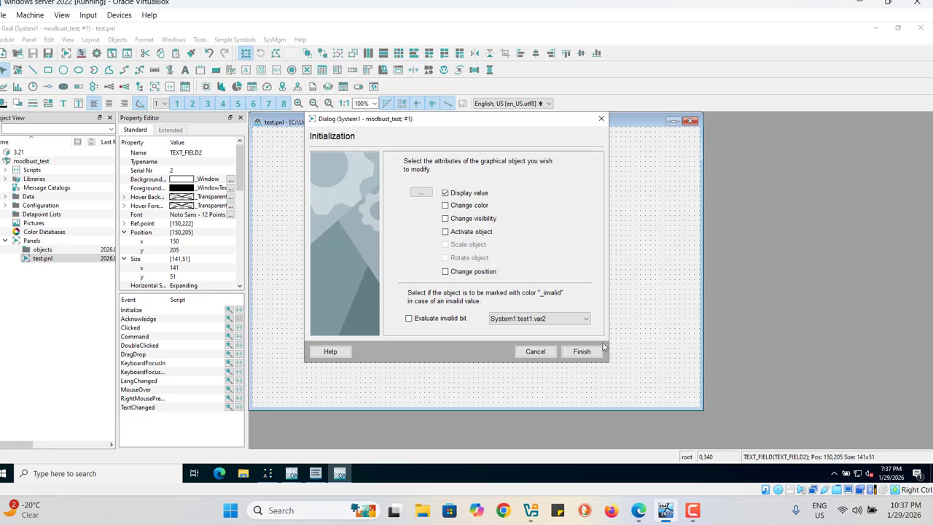
{"action": "left_click", "coordinate": [582, 353]}
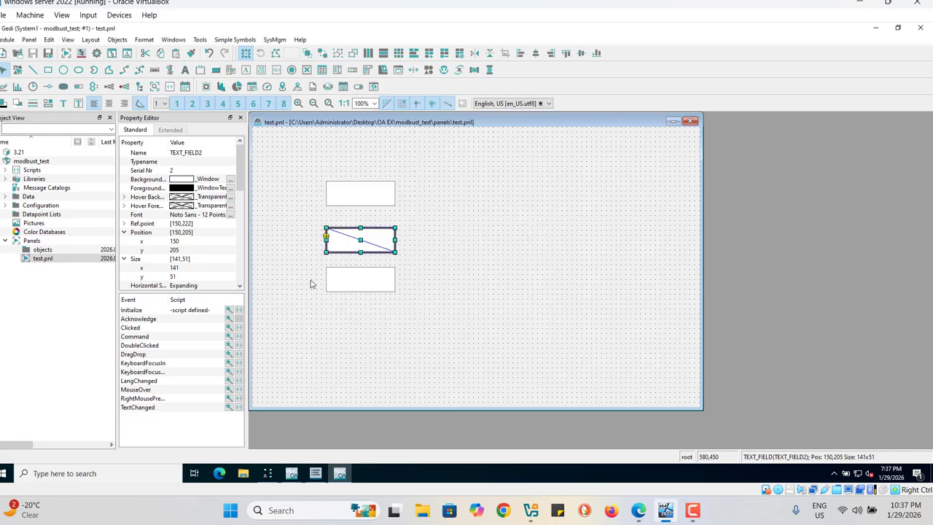
Step: Configure the lowest text field's Initialize event with the wizard to display the value of System1:test1.var3
{"action": "left_click", "coordinate": [374, 289]}
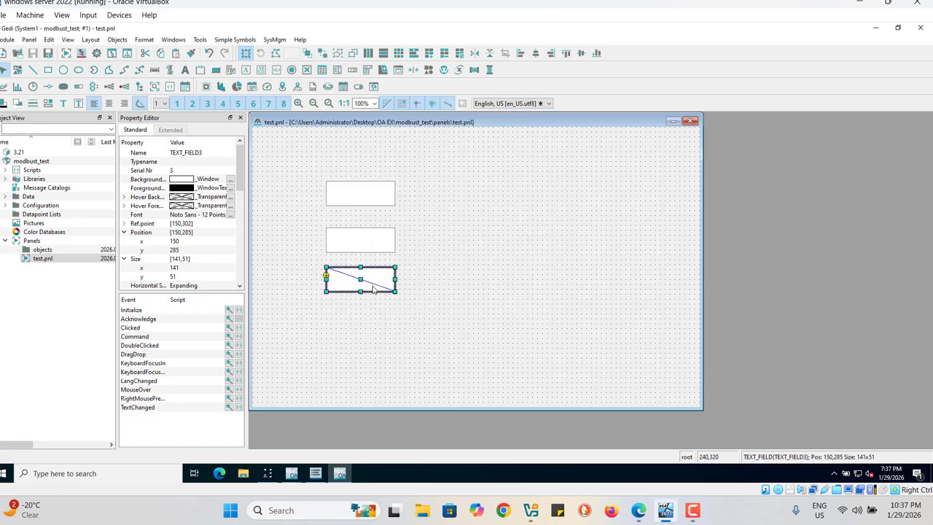
{"action": "left_click", "coordinate": [229, 311]}
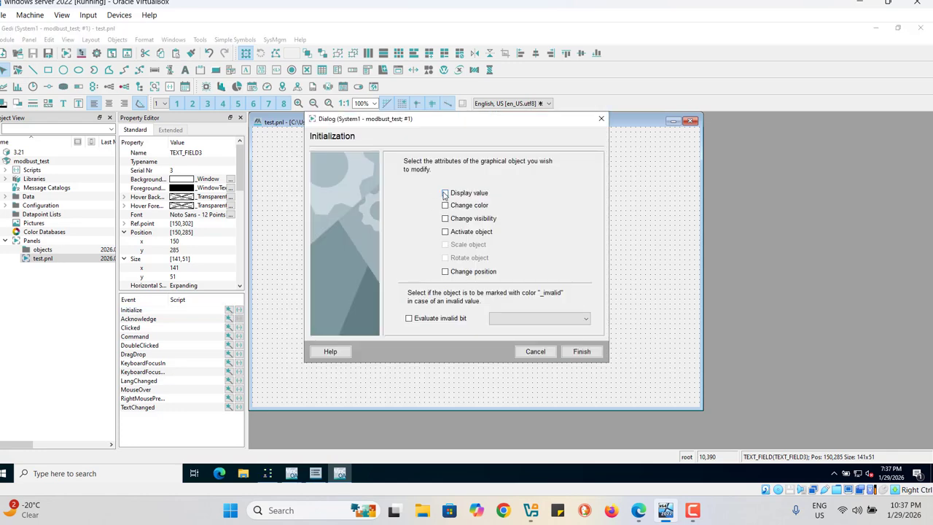
{"action": "left_click", "coordinate": [444, 193]}
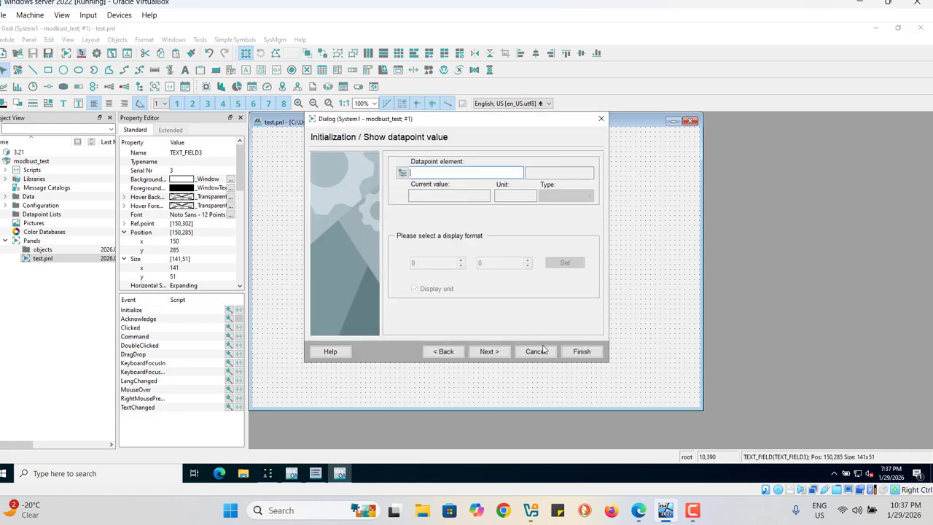
{"action": "left_click", "coordinate": [403, 174]}
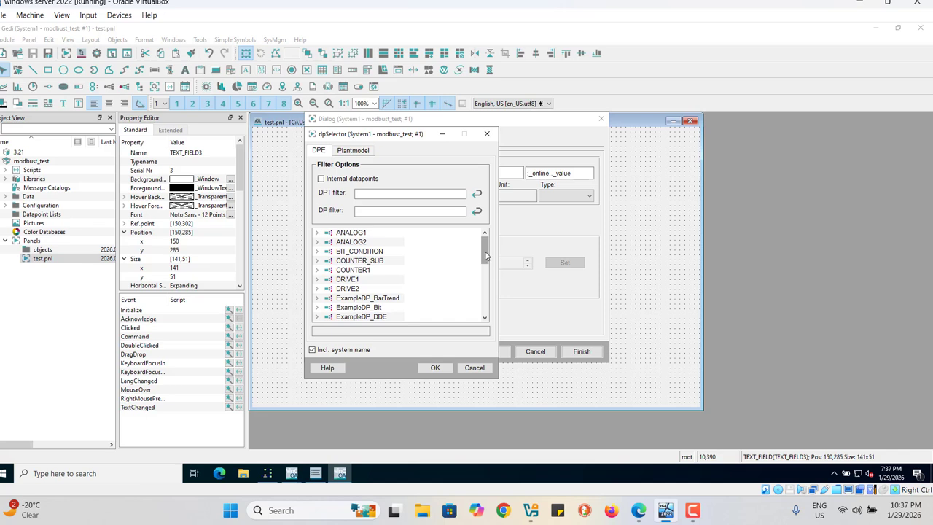
{"action": "left_click_drag", "start_coordinate": [486, 254], "coordinate": [491, 307]}
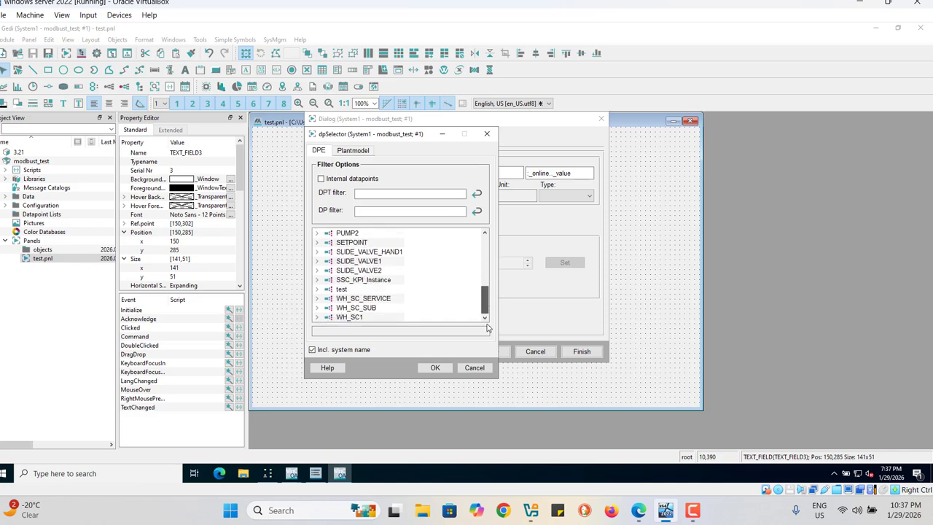
{"action": "left_click", "coordinate": [318, 289]}
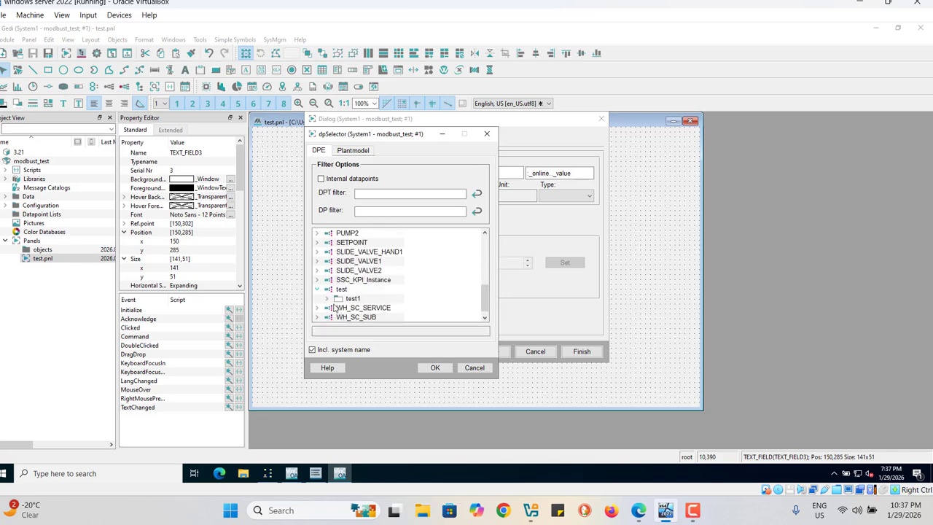
{"action": "left_click", "coordinate": [327, 299]}
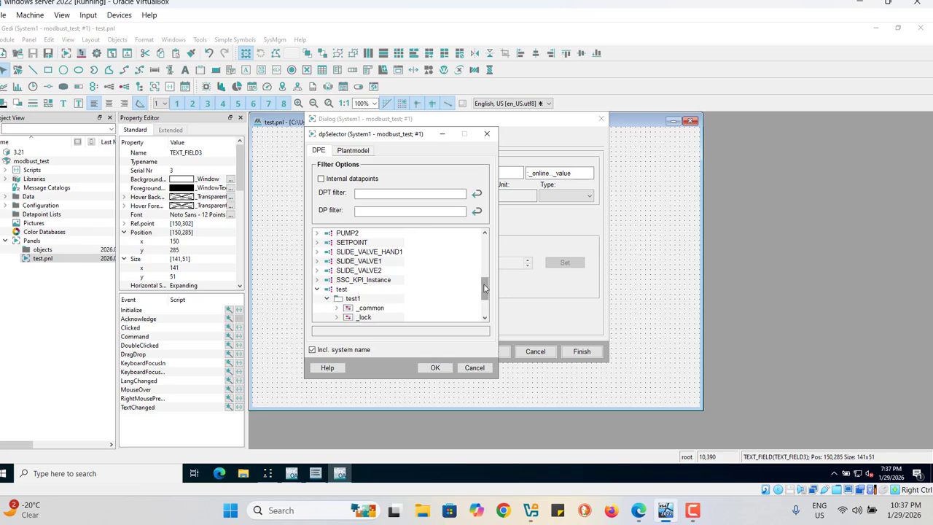
{"action": "left_click_drag", "start_coordinate": [485, 289], "coordinate": [484, 300]}
{"action": "left_click", "coordinate": [361, 290]}
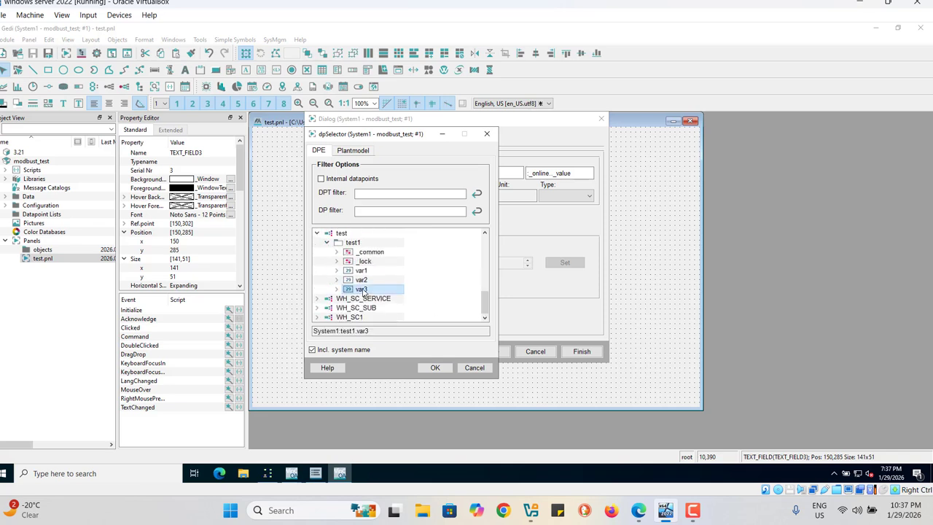
{"action": "left_click", "coordinate": [438, 369]}
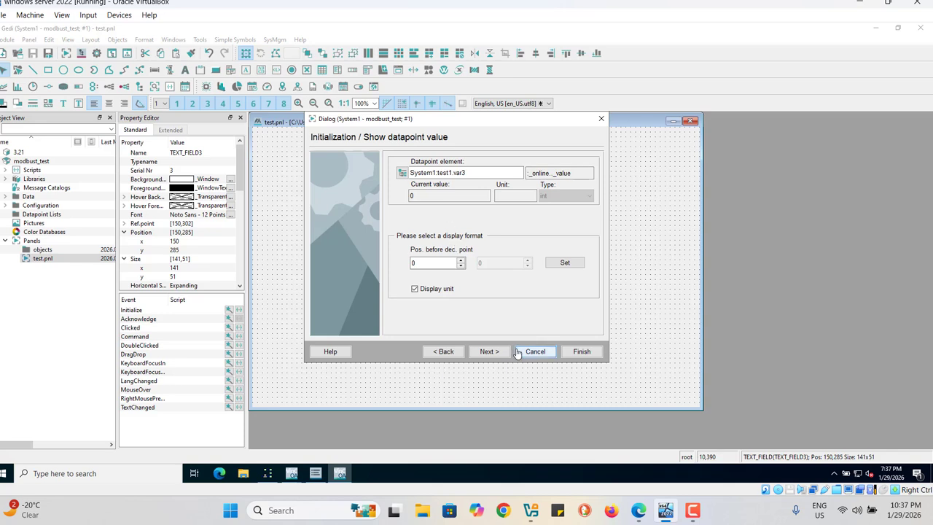
{"action": "left_click", "coordinate": [491, 354]}
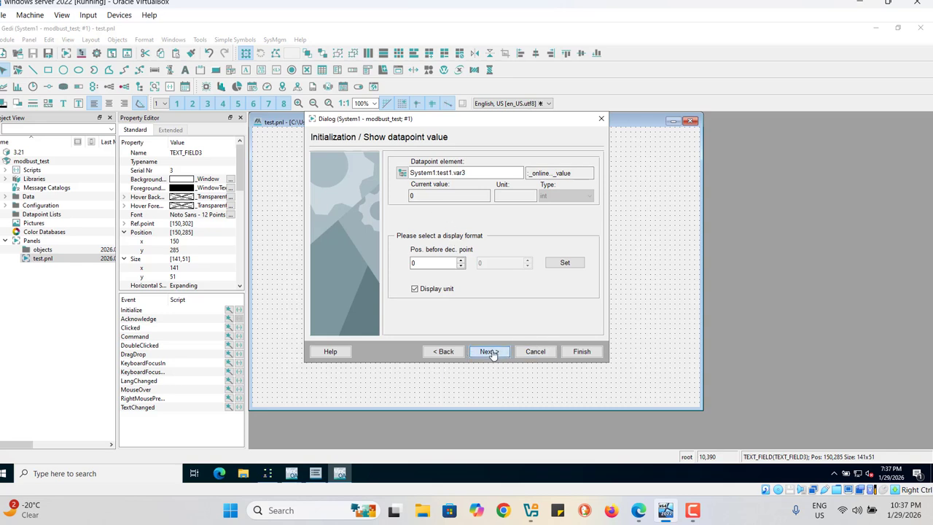
{"action": "left_click", "coordinate": [581, 353]}
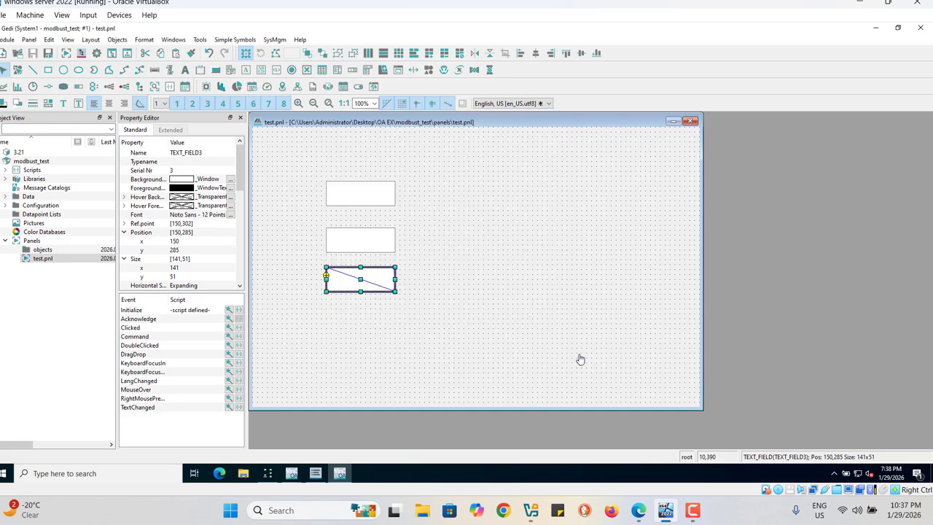
Step: Deselect the text field, then save the test panel and run it in the QuickTest module
{"action": "left_click", "coordinate": [548, 349]}
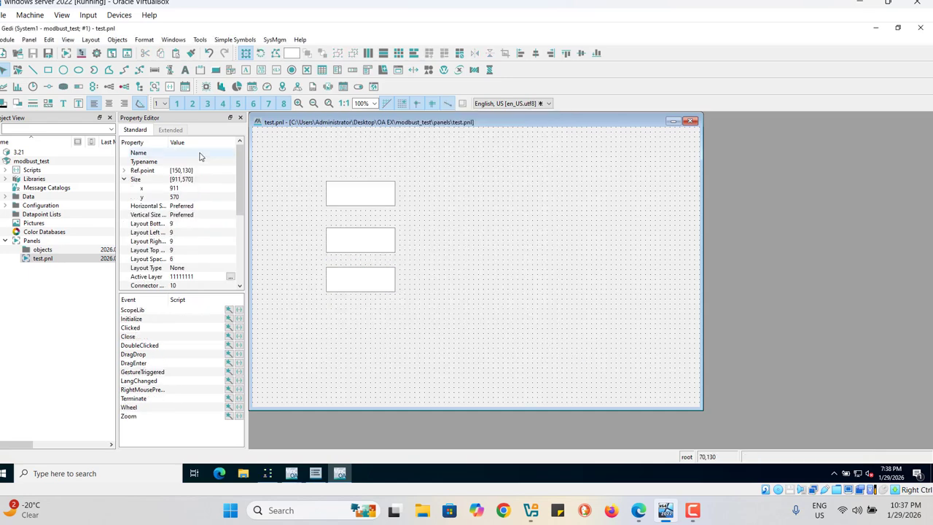
{"action": "left_click", "coordinate": [48, 56]}
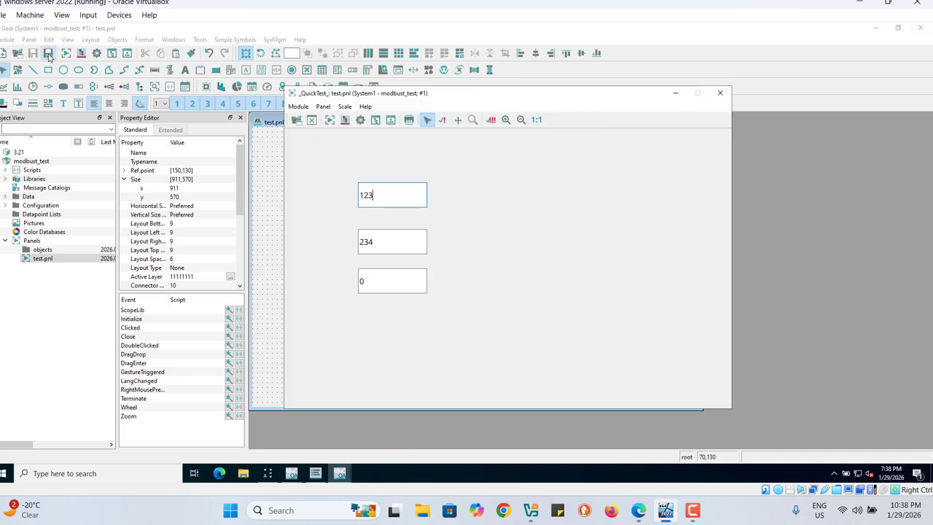
Step: Switch to Modbus Slave and set the value of register 3 to 456
{"action": "left_click", "coordinate": [268, 474]}
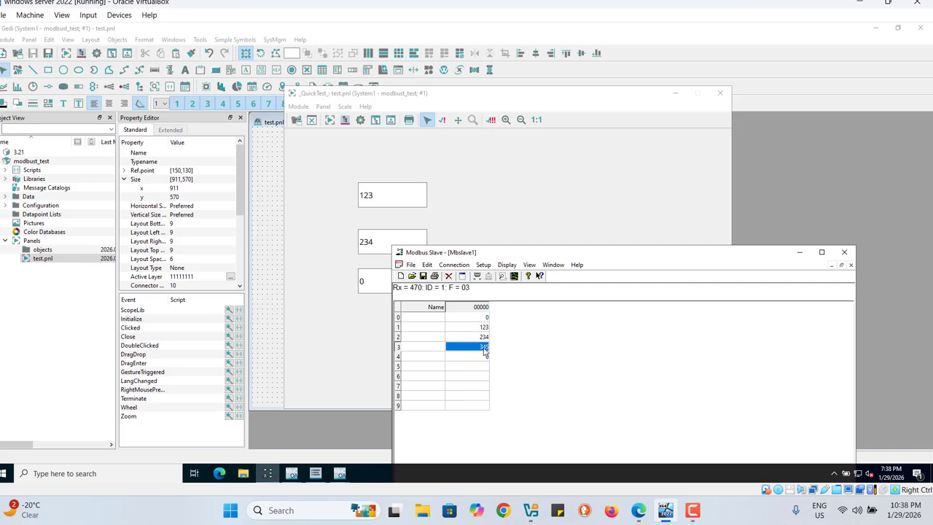
{"action": "double_click", "coordinate": [485, 351]}
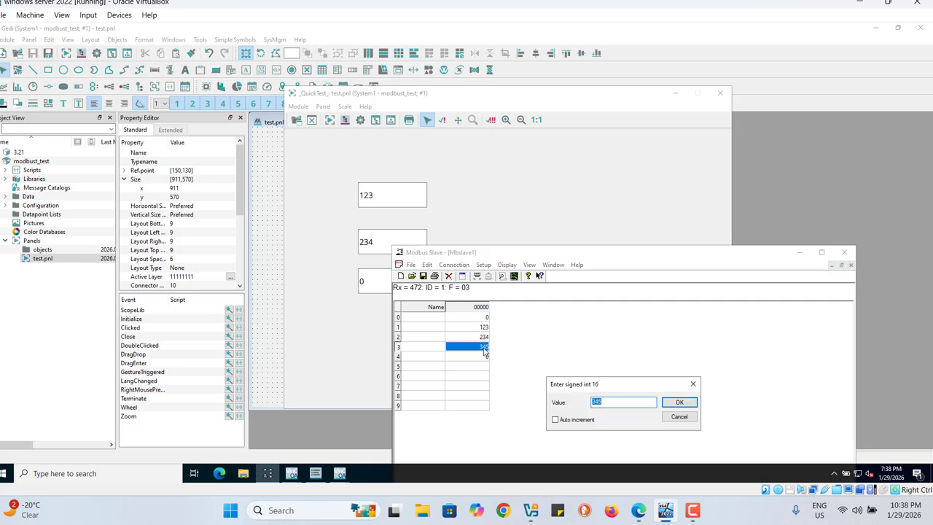
{"action": "type", "text": "4"}
{"action": "left_click", "coordinate": [679, 403]}
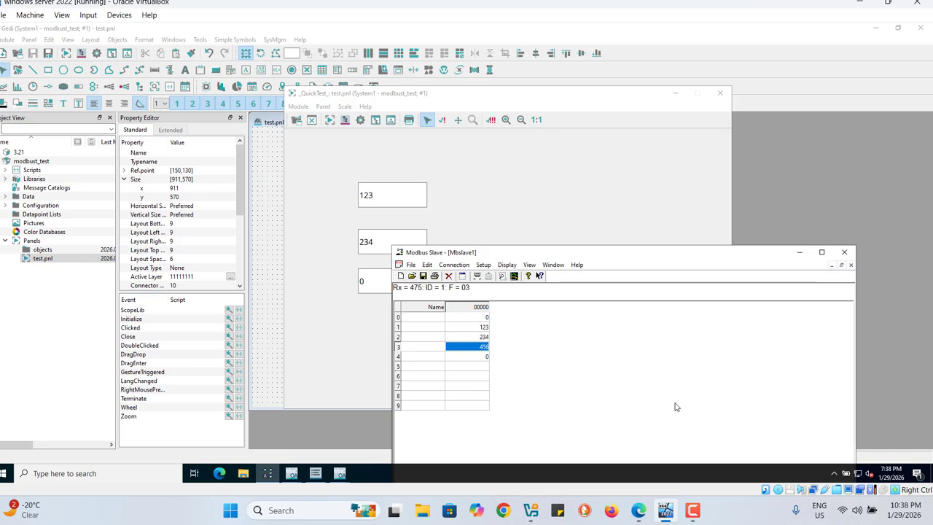
Step: Set the value of register 2 to 567 and the value of register 1 to 456
{"action": "double_click", "coordinate": [481, 338]}
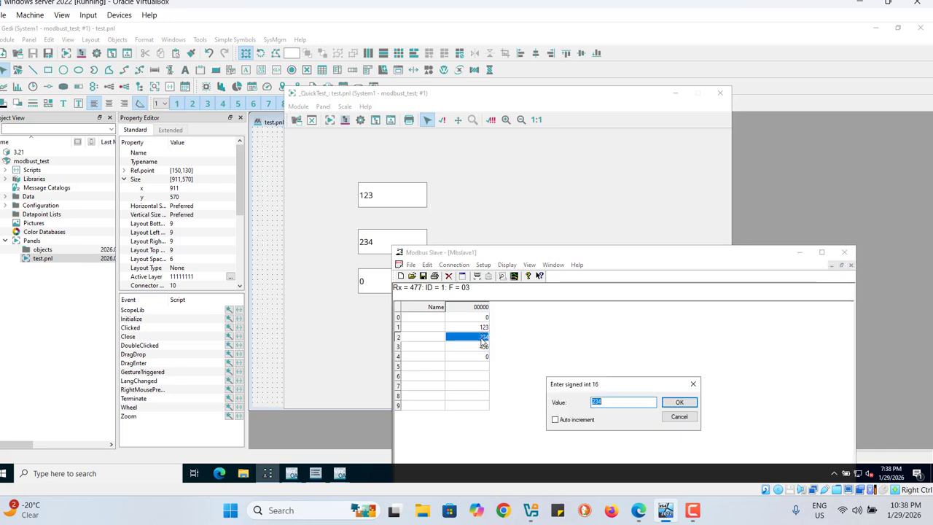
{"action": "type", "text": "234"}
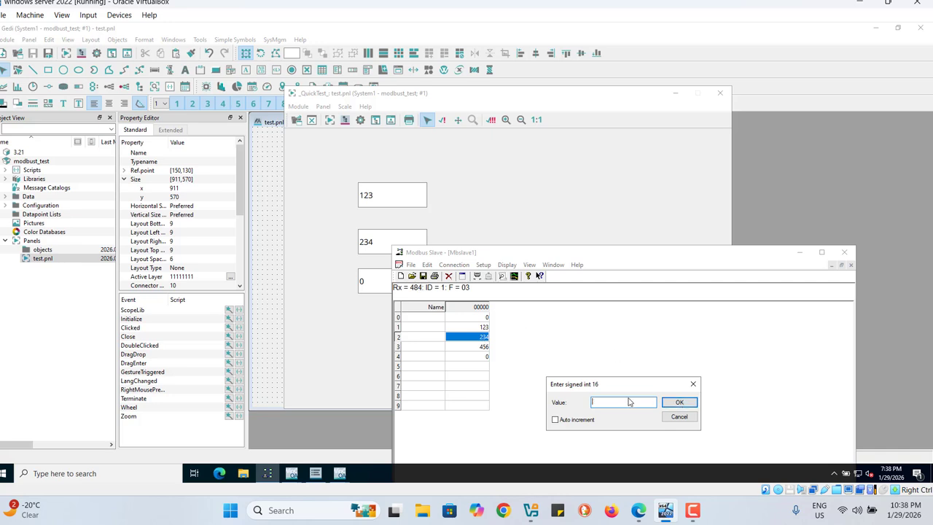
{"action": "type", "text": "567"}
{"action": "left_click", "coordinate": [679, 404]}
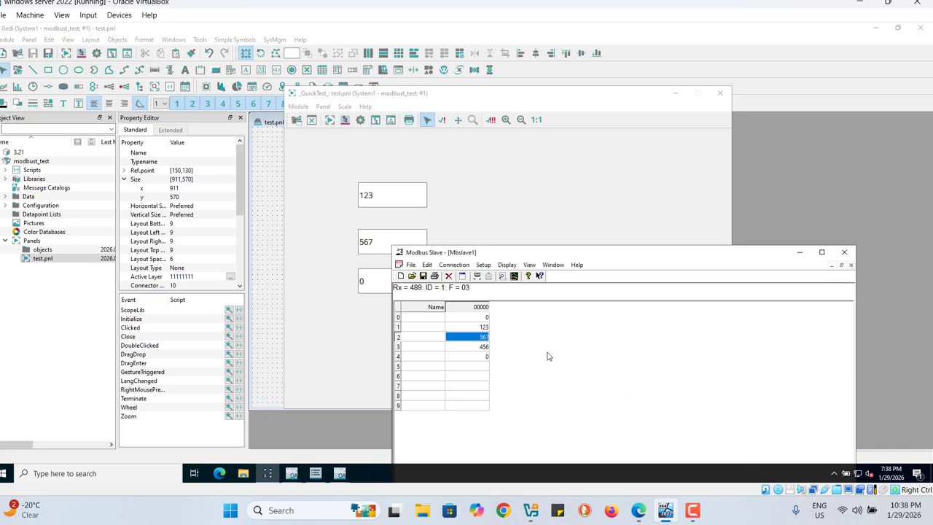
{"action": "double_click", "coordinate": [484, 328]}
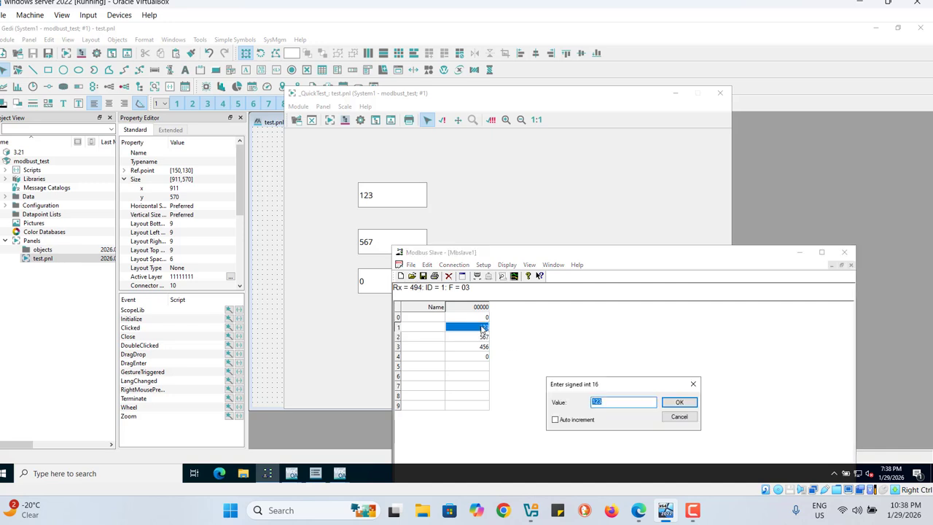
{"action": "left_click", "coordinate": [678, 403]}
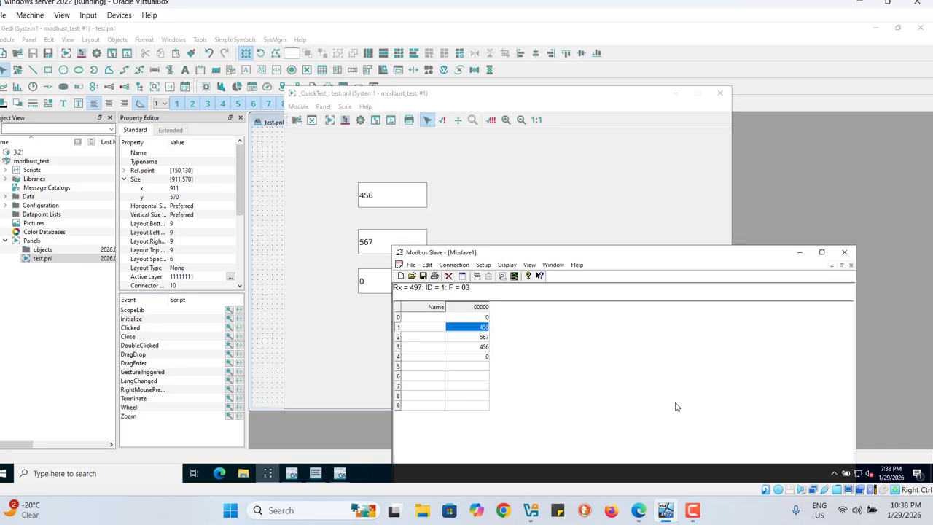
Step: Minimize Modbus Slave, close the running QuickTest panel and select the lowest text field
{"action": "left_click", "coordinate": [799, 256]}
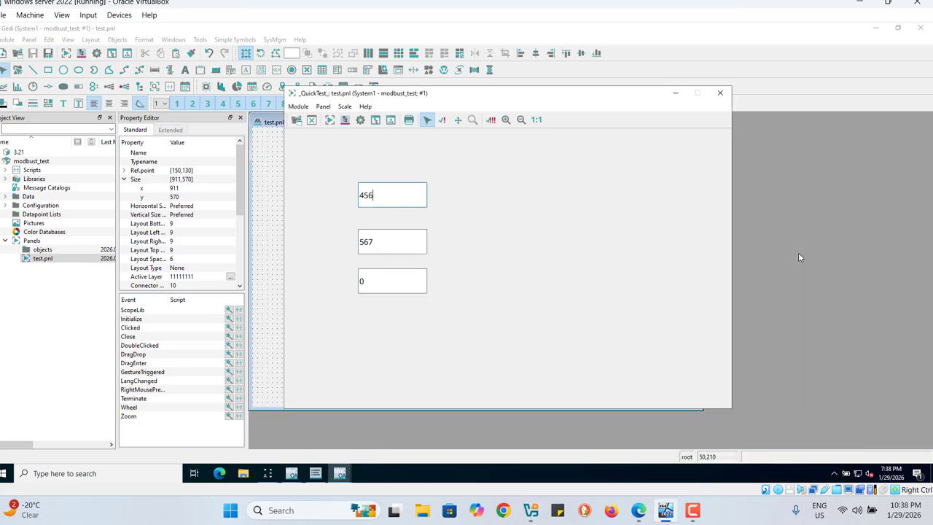
{"action": "left_click", "coordinate": [719, 97]}
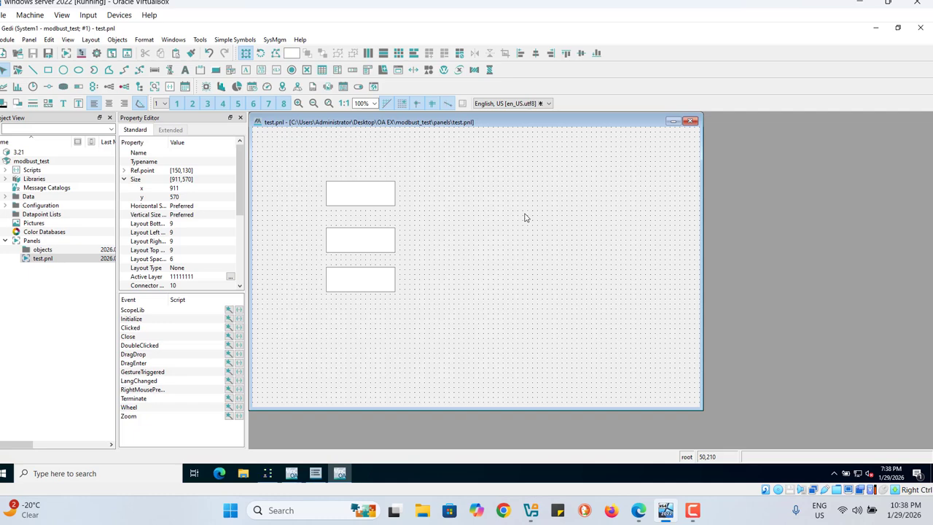
{"action": "left_click", "coordinate": [343, 289]}
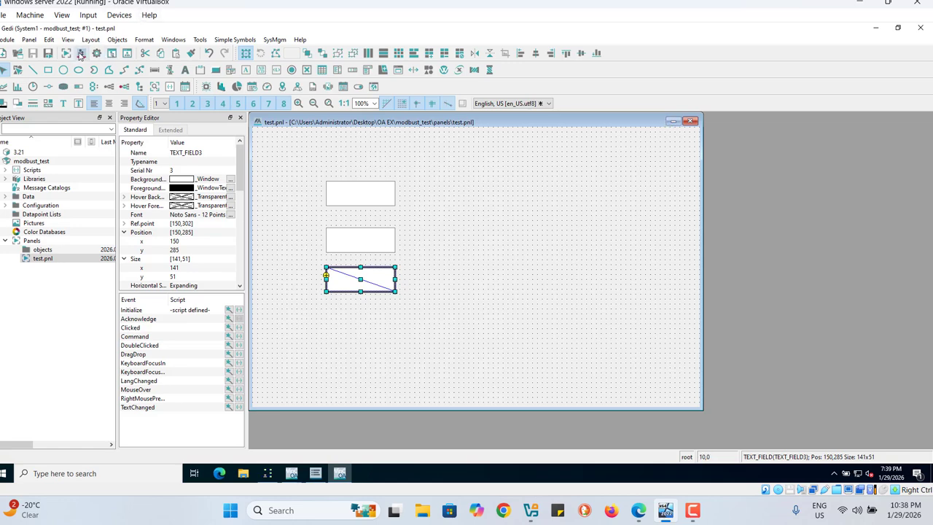
Step: Open the _address config of test1's var3 element in the datapoint parameterization
{"action": "left_click", "coordinate": [80, 56]}
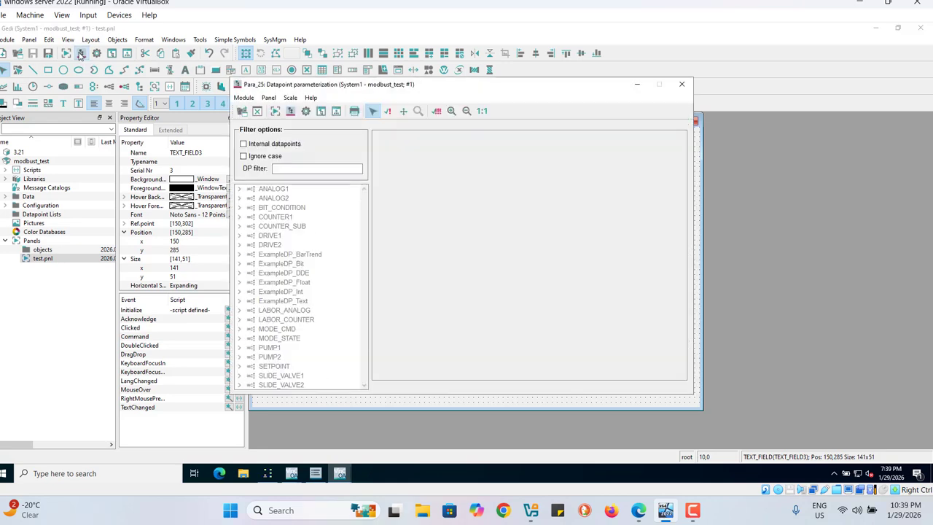
{"action": "left_click_drag", "start_coordinate": [366, 314], "coordinate": [367, 394]}
{"action": "left_click", "coordinate": [239, 356]}
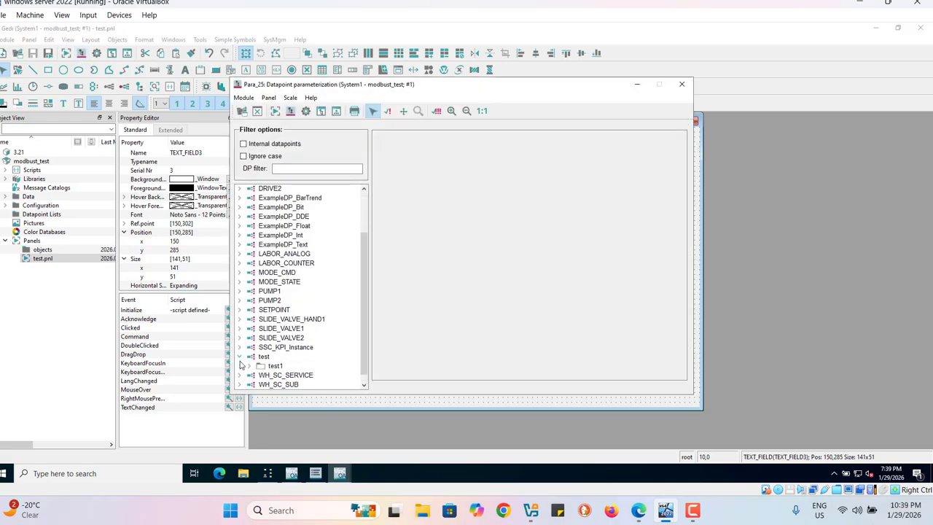
{"action": "left_click_drag", "start_coordinate": [367, 346], "coordinate": [356, 398]}
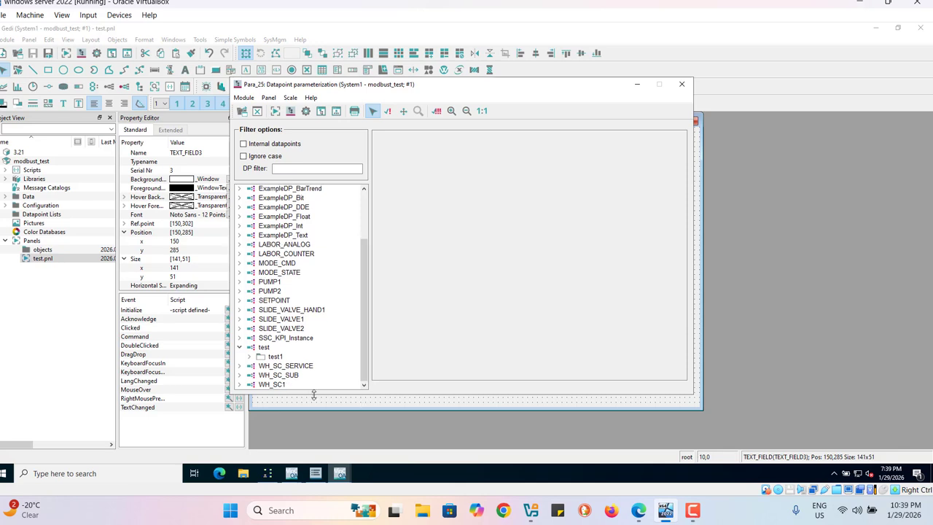
{"action": "left_click", "coordinate": [249, 356]}
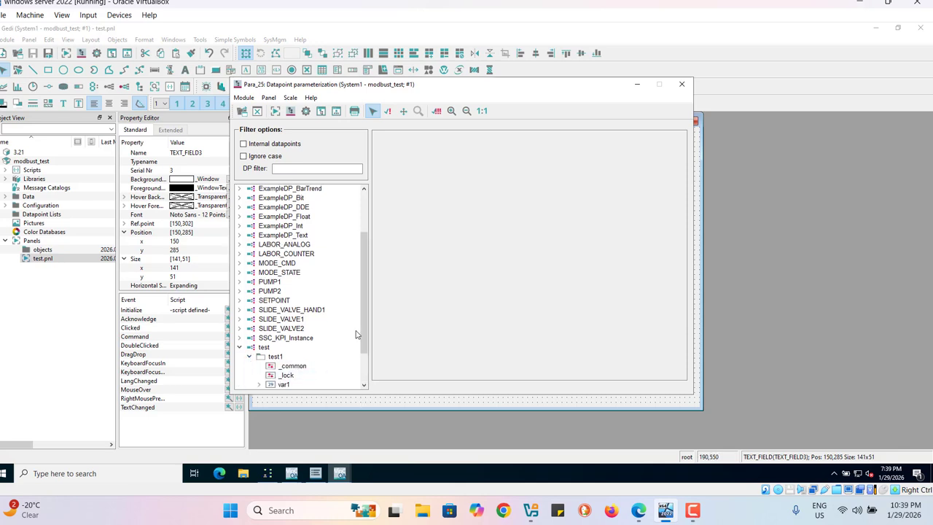
{"action": "left_click_drag", "start_coordinate": [358, 334], "coordinate": [365, 400]}
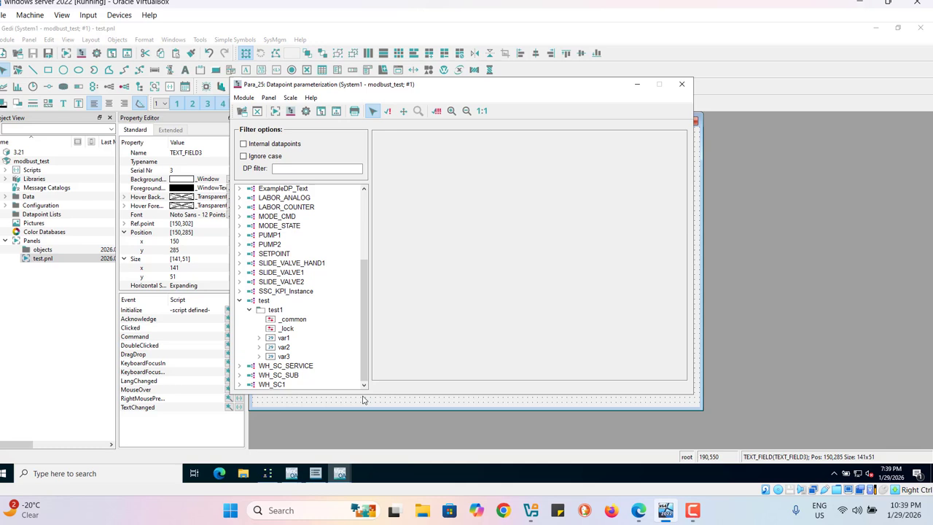
{"action": "left_click", "coordinate": [288, 357]}
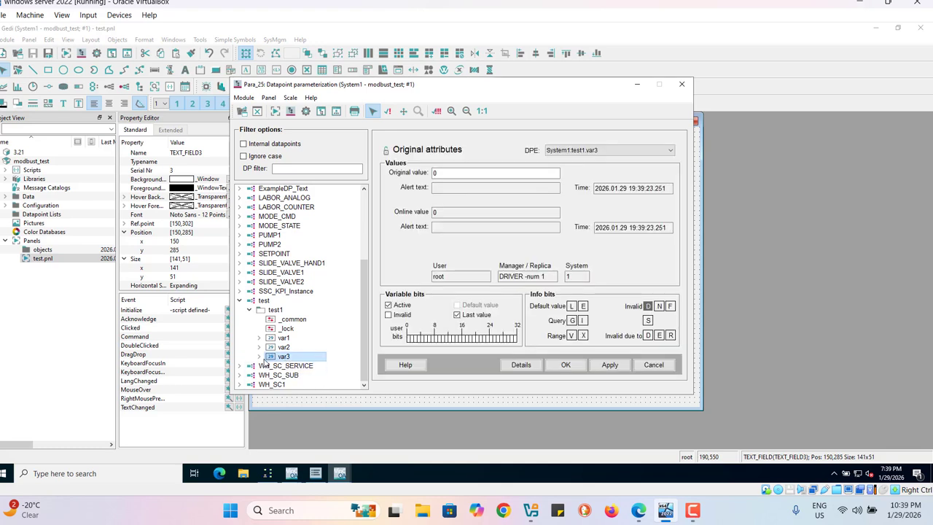
{"action": "left_click", "coordinate": [260, 357]}
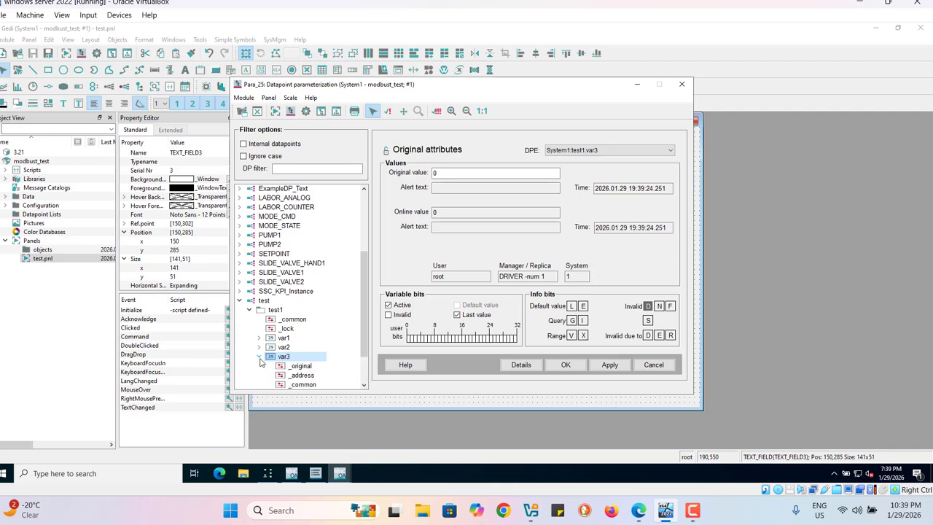
{"action": "left_click", "coordinate": [297, 376]}
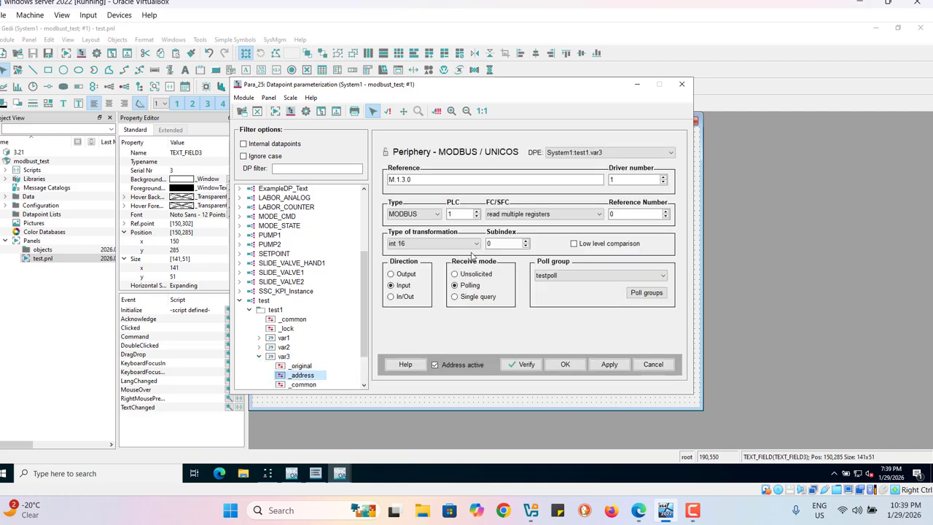
Step: Set var3's Modbus reference number to 3, enable low level comparison and apply the address settings
{"action": "left_click", "coordinate": [666, 212]}
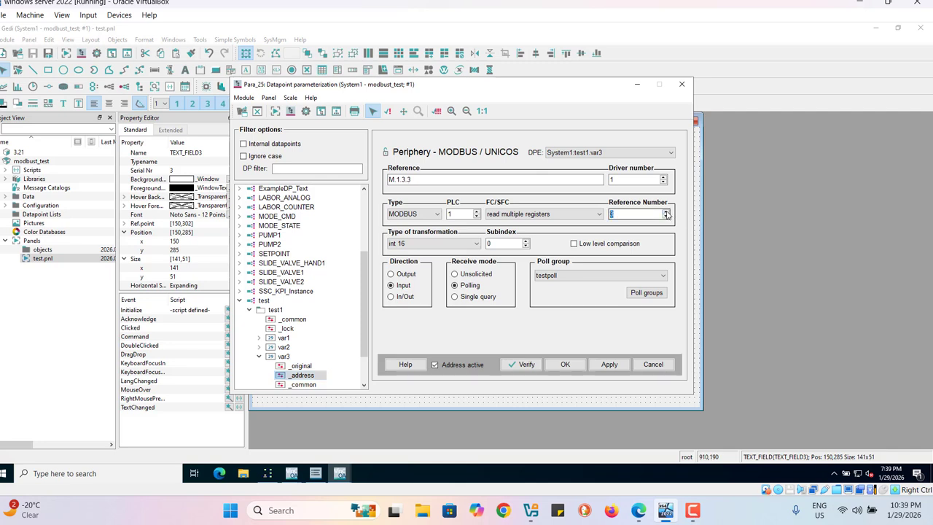
{"action": "left_click", "coordinate": [605, 246]}
{"action": "left_click", "coordinate": [625, 213]}
{"action": "left_click", "coordinate": [610, 367]}
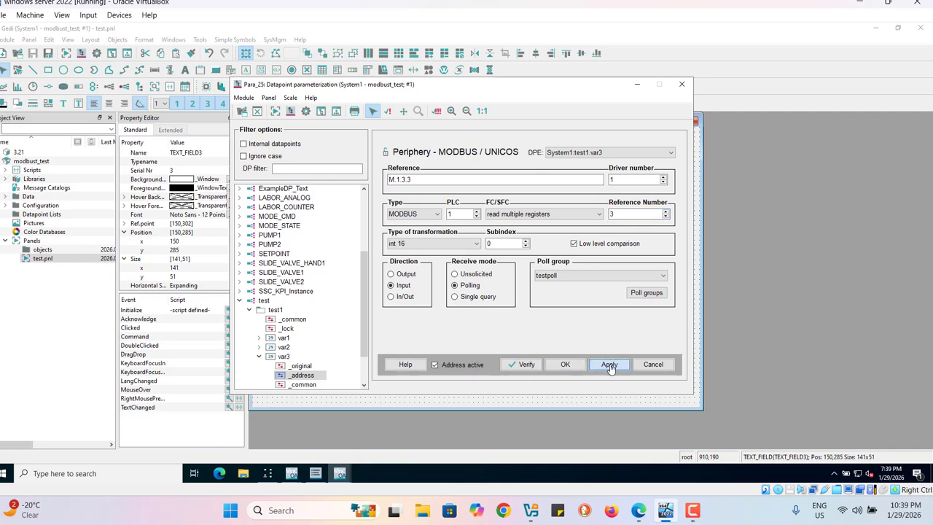
Step: Verify the peripheral address of var3, then accept the settings and close the datapoint parameterization
{"action": "left_click", "coordinate": [522, 365]}
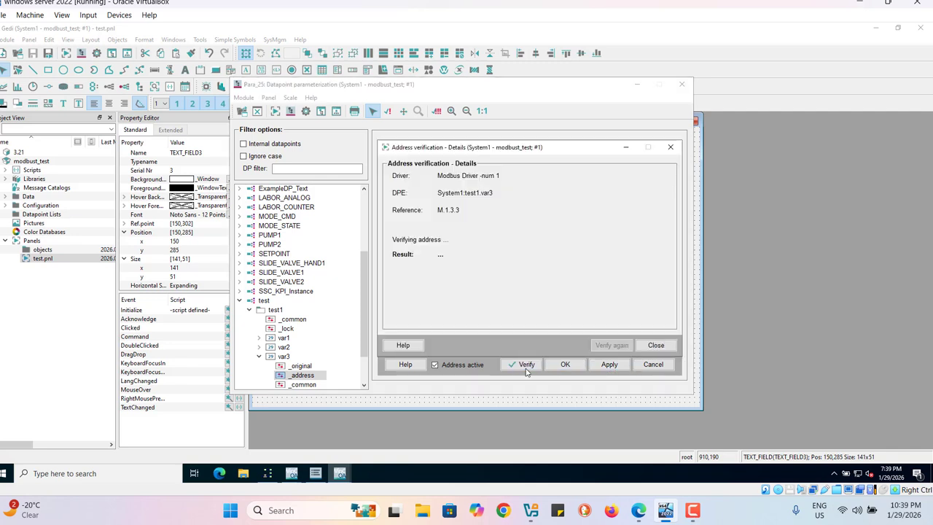
{"action": "left_click", "coordinate": [656, 345]}
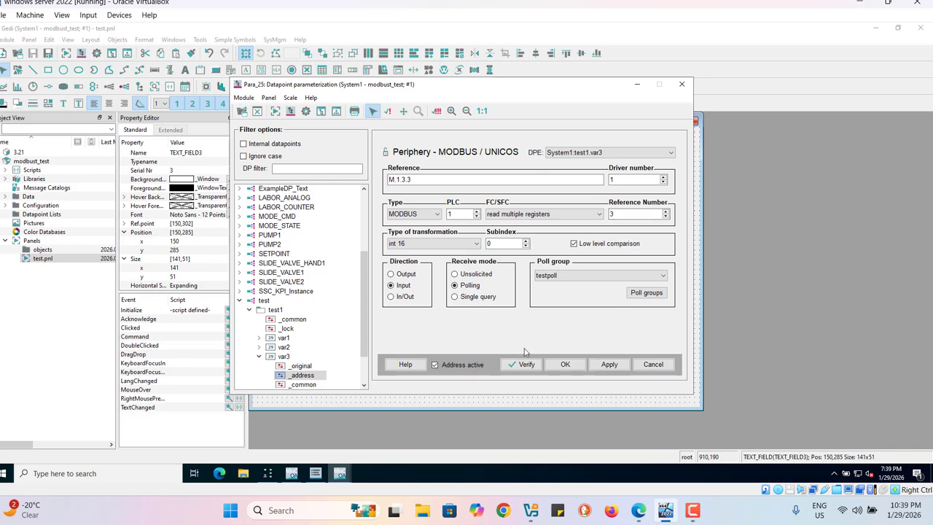
{"action": "left_click", "coordinate": [564, 363]}
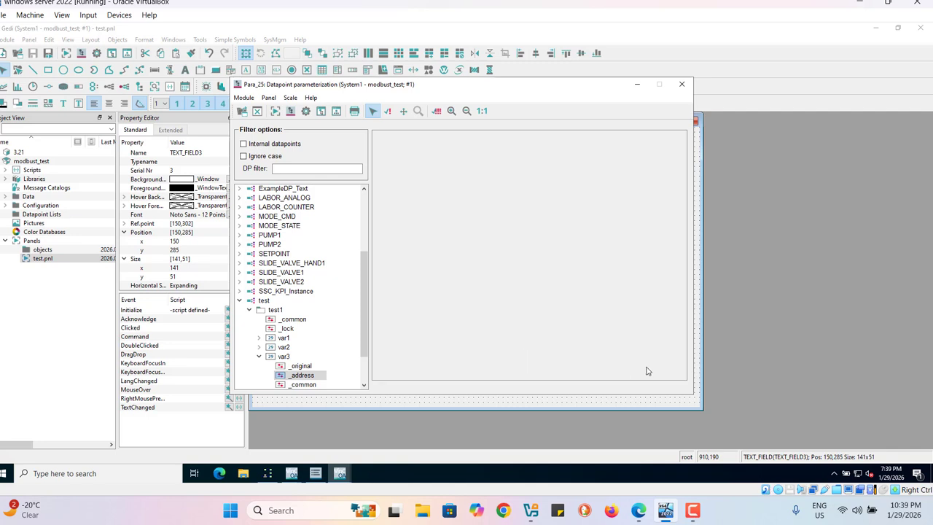
{"action": "left_click", "coordinate": [680, 88]}
Step: Check the datapoint element and its current value in the lowest text field's Initialize wizard, leaving without changes
{"action": "left_click", "coordinate": [359, 326]}
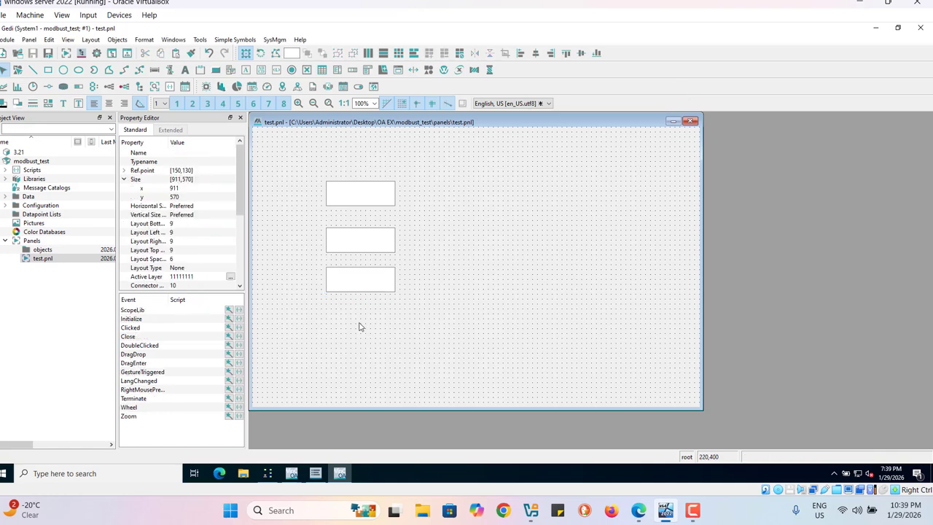
{"action": "left_click", "coordinate": [346, 284]}
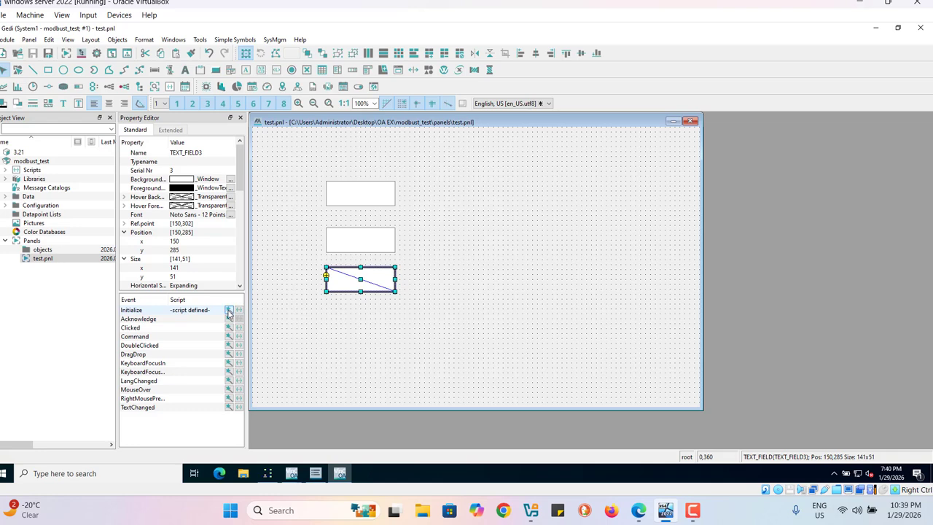
{"action": "left_click", "coordinate": [229, 310]}
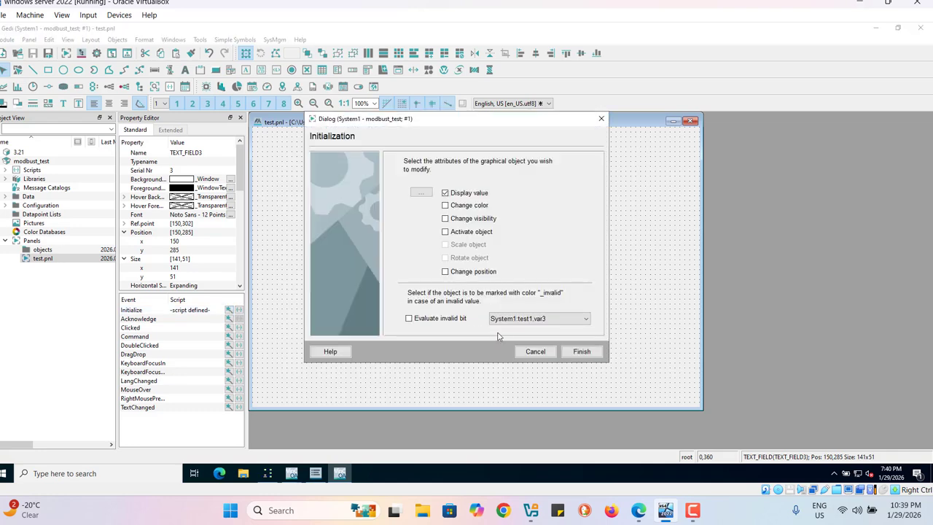
{"action": "left_click", "coordinate": [420, 192]}
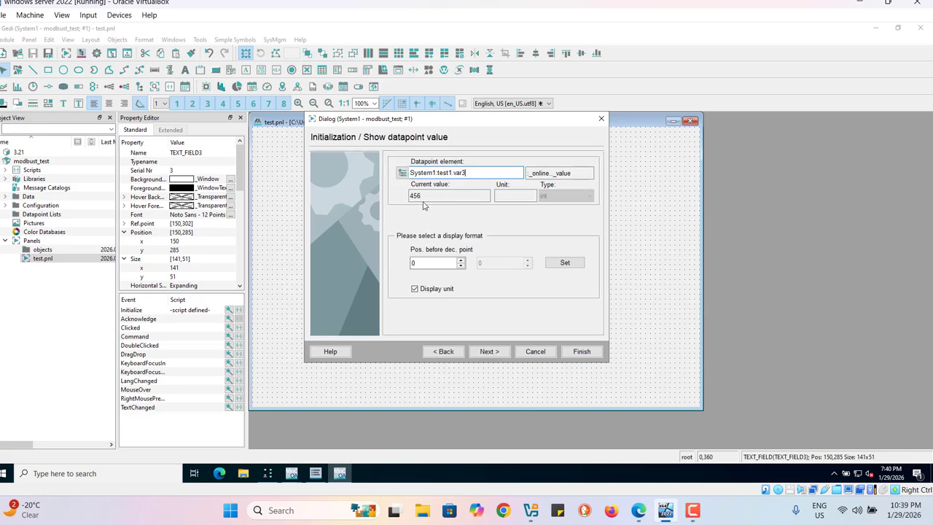
{"action": "left_click", "coordinate": [535, 352]}
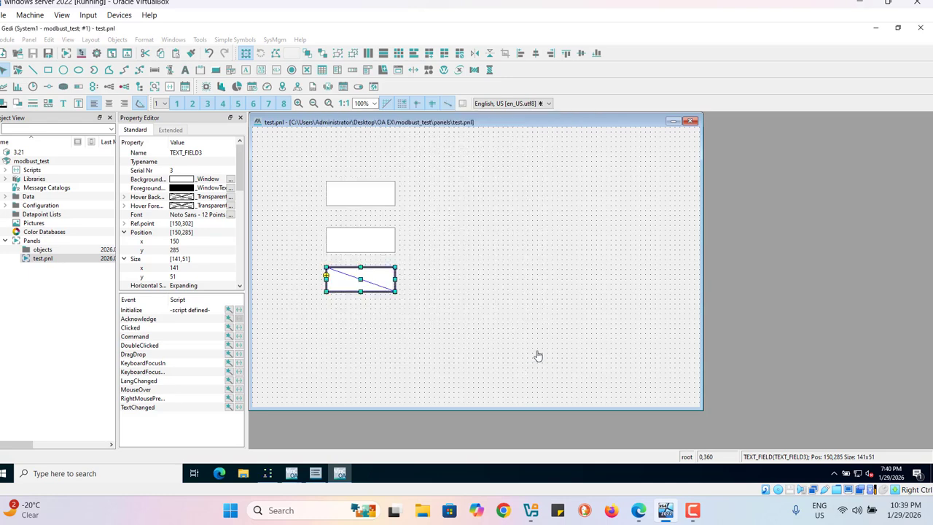
Step: Deselect the lowest text field, then save the panel and rerun it in the QuickTest module
{"action": "left_click", "coordinate": [446, 180]}
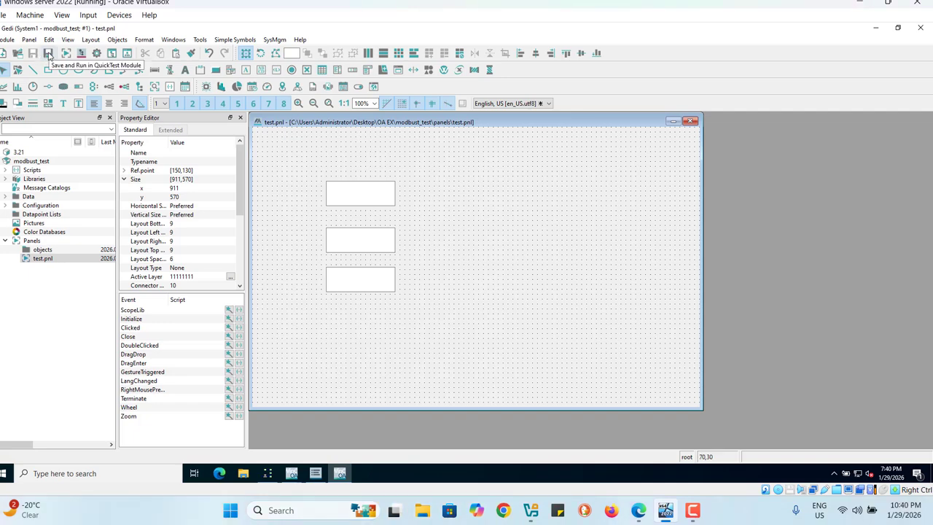
{"action": "left_click", "coordinate": [48, 54]}
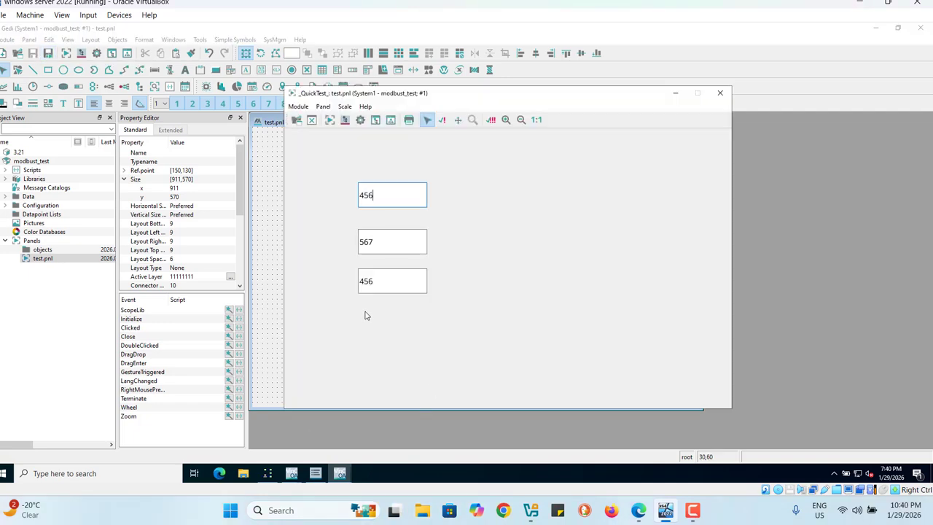
Step: Switch to Modbus Slave and set the value of register 3 to 999
{"action": "left_click", "coordinate": [270, 473]}
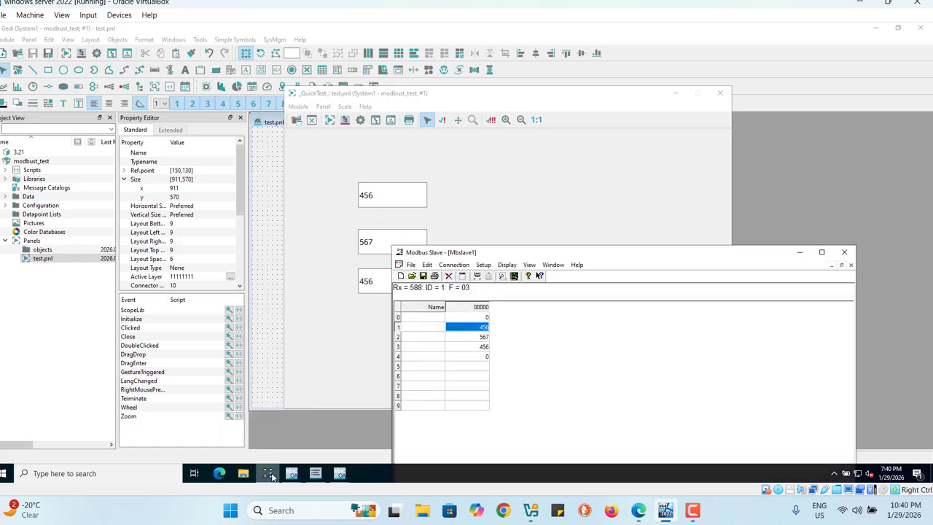
{"action": "left_click", "coordinate": [485, 349]}
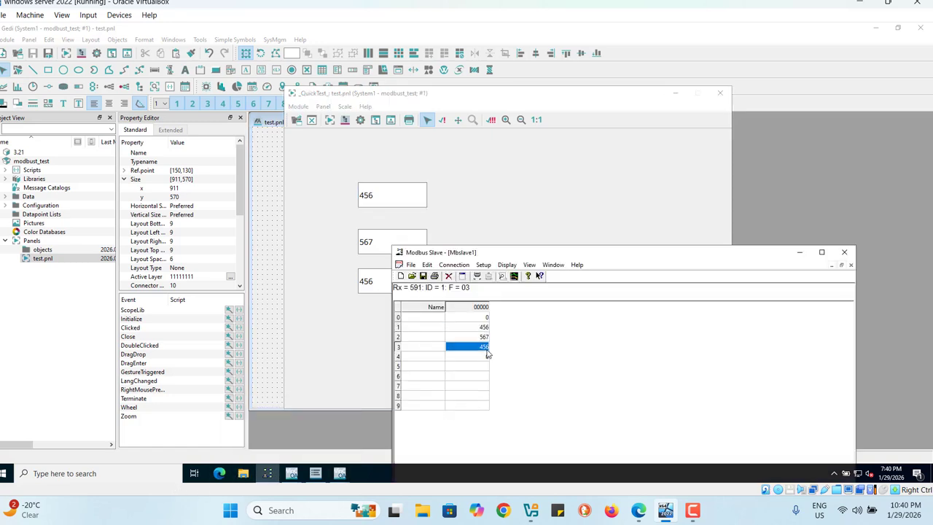
{"action": "double_click", "coordinate": [487, 352]}
{"action": "type", "text": "999"}
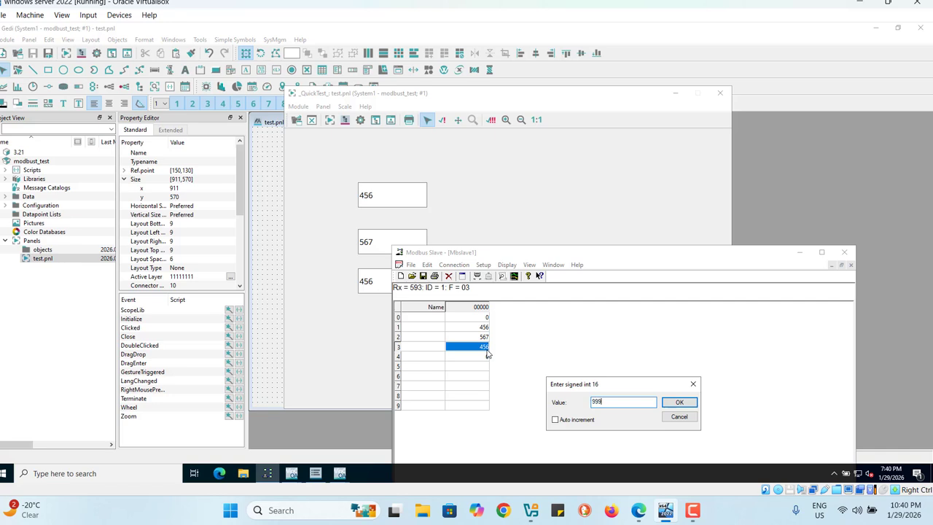
{"action": "left_click", "coordinate": [677, 403]}
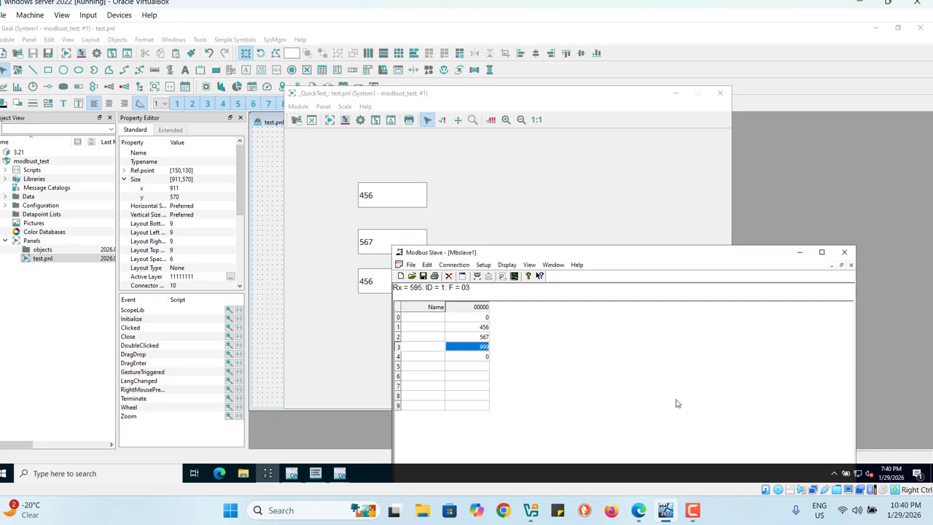
Step: Set the value of register 2 to 1234
{"action": "double_click", "coordinate": [483, 338]}
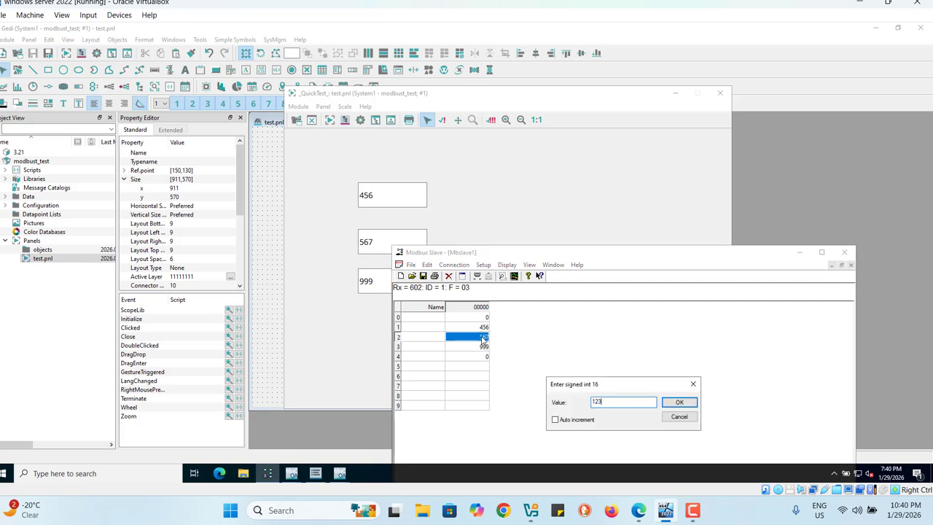
{"action": "type", "text": "1234"}
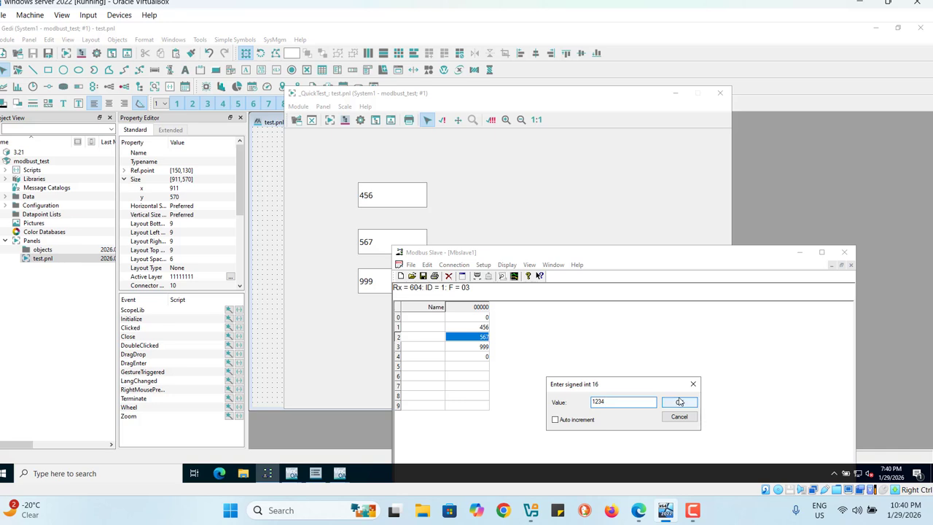
{"action": "left_click", "coordinate": [679, 401]}
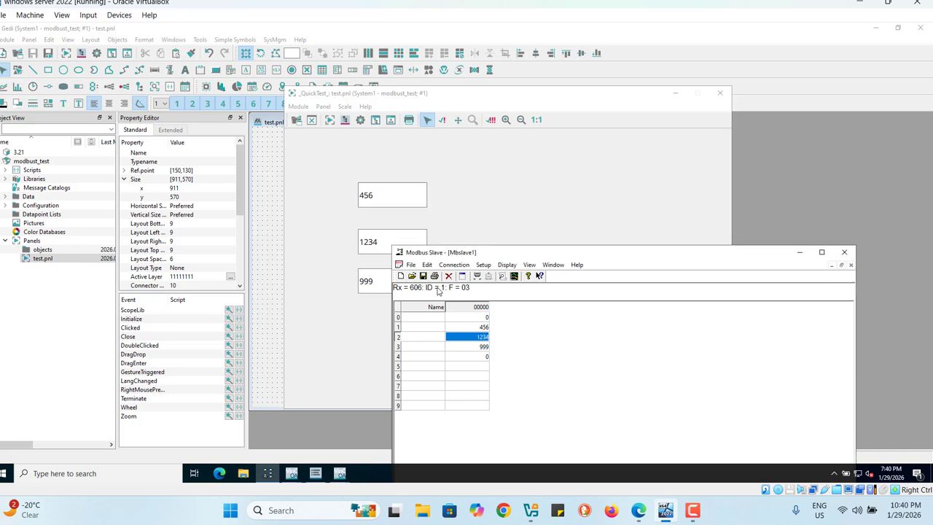
Step: Set the value of register 1 to 789
{"action": "double_click", "coordinate": [481, 328]}
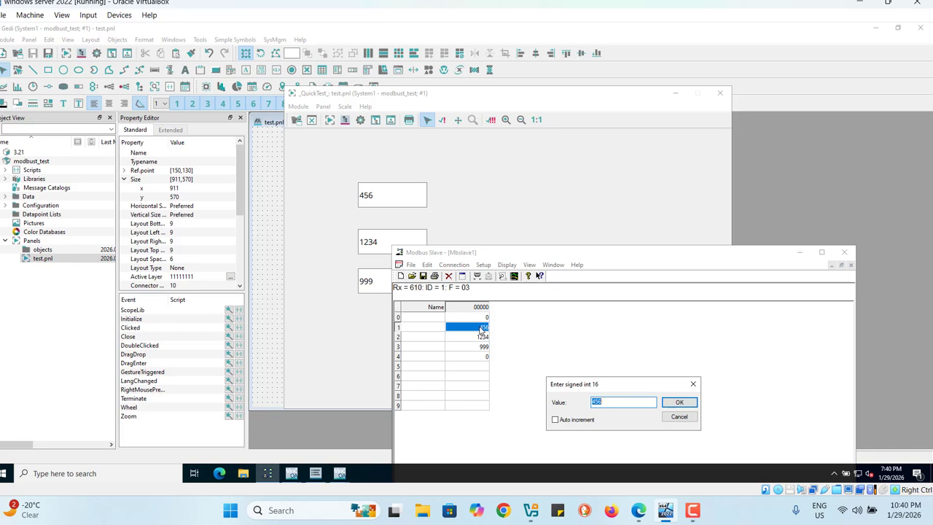
{"action": "type", "text": "789"}
{"action": "left_click", "coordinate": [680, 403]}
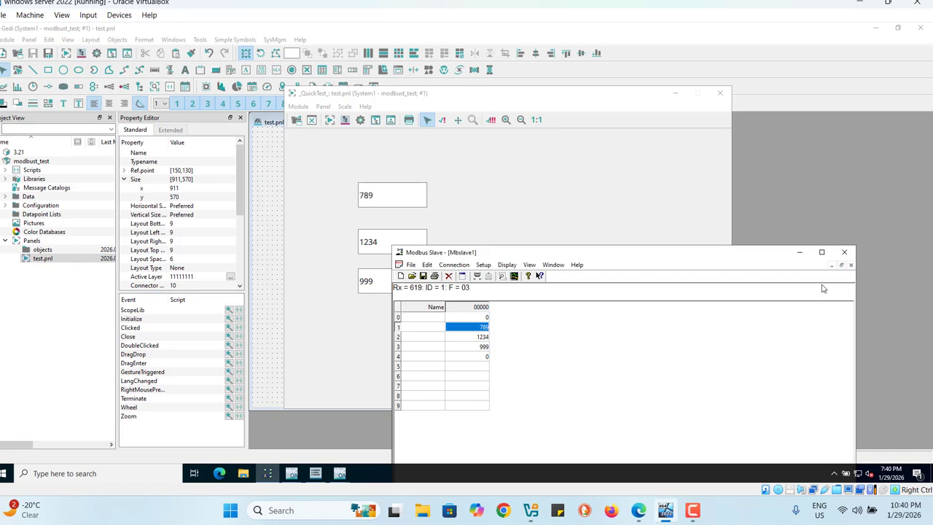
Step: Minimize Modbus Slave to view the running panel's three fields, then close the QuickTest module
{"action": "left_click", "coordinate": [798, 253]}
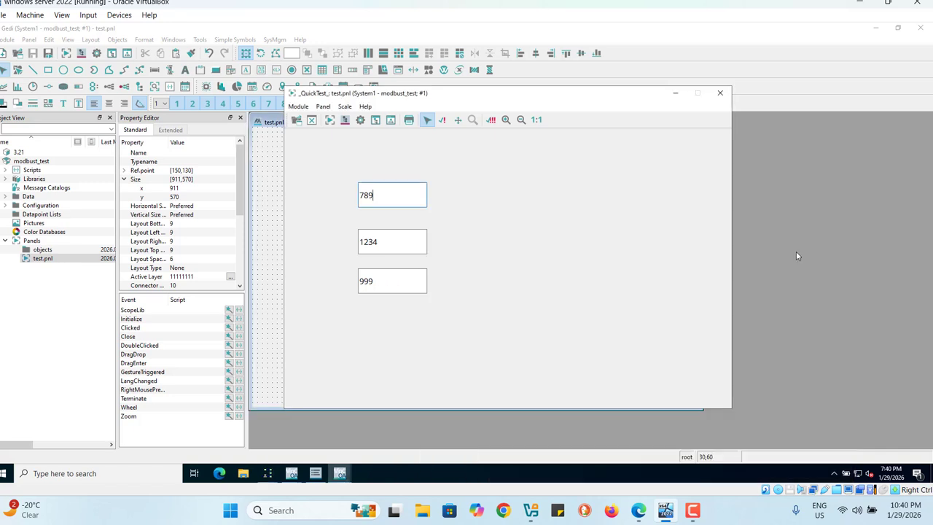
{"action": "left_click", "coordinate": [720, 97]}
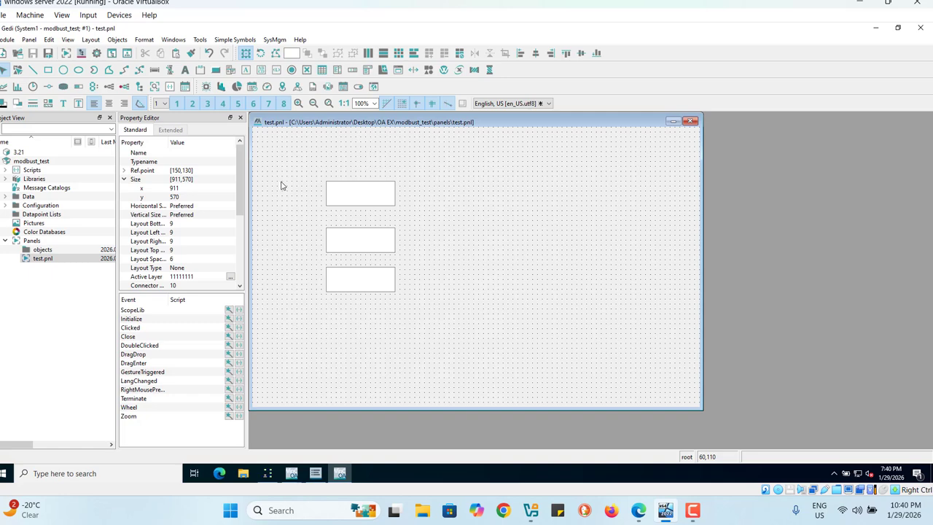
{"action": "mouse_move", "coordinate": [241, 167]}
{"action": "left_mouse_down"}
{"action": "mouse_move", "coordinate": [240, 190]}
{"action": "mouse_move", "coordinate": [242, 163]}
{"action": "left_mouse_up"}
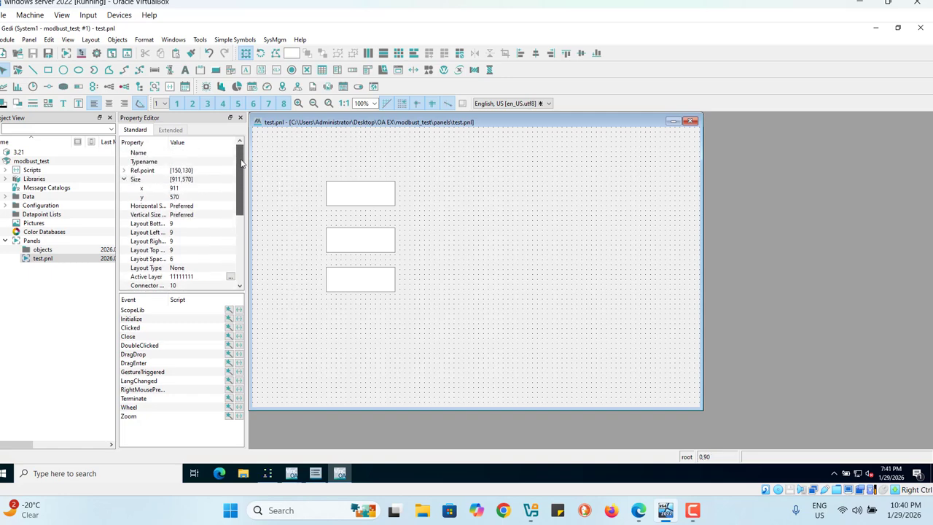
Step: Open the datapoint parameterization and examine the _address configuration of var1 under test1
{"action": "left_click", "coordinate": [81, 54]}
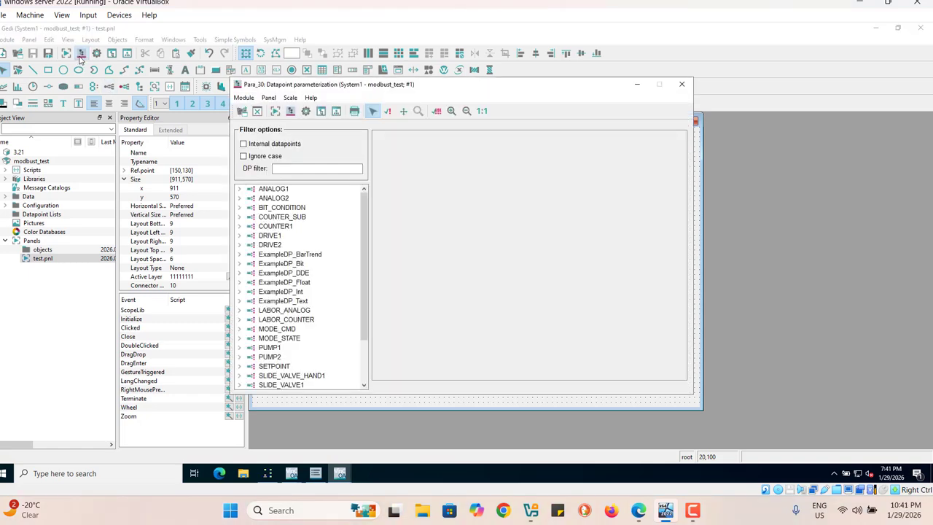
{"action": "scroll", "coordinate": [355, 361], "scroll_direction": "down", "scroll_amount": 1}
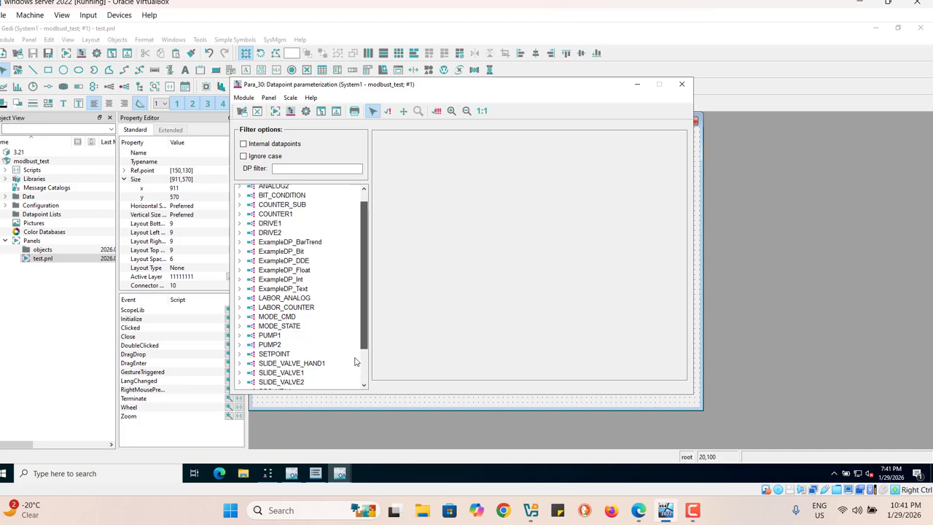
{"action": "scroll", "coordinate": [355, 361], "scroll_direction": "down", "scroll_amount": 5}
{"action": "left_click", "coordinate": [268, 357]}
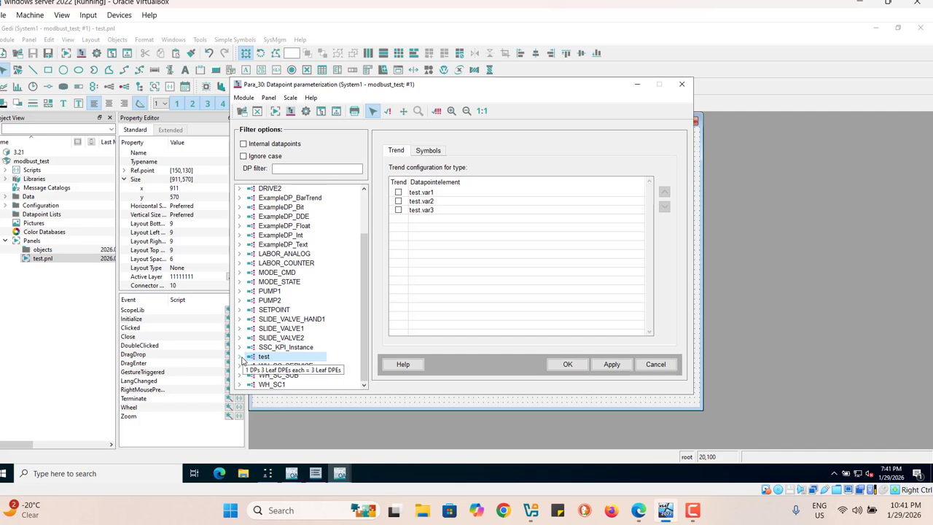
{"action": "left_click", "coordinate": [241, 357]}
{"action": "left_click", "coordinate": [250, 366]}
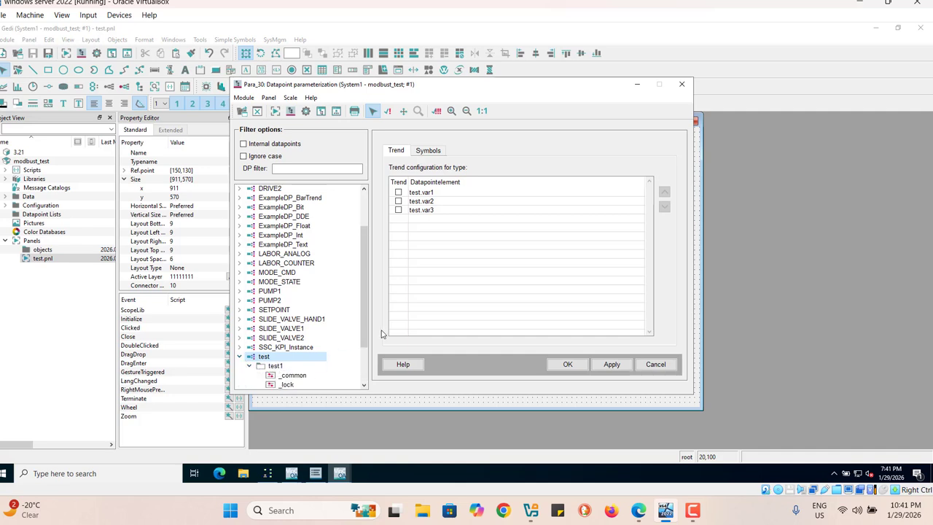
{"action": "scroll", "coordinate": [364, 313], "scroll_direction": "down", "scroll_amount": 2}
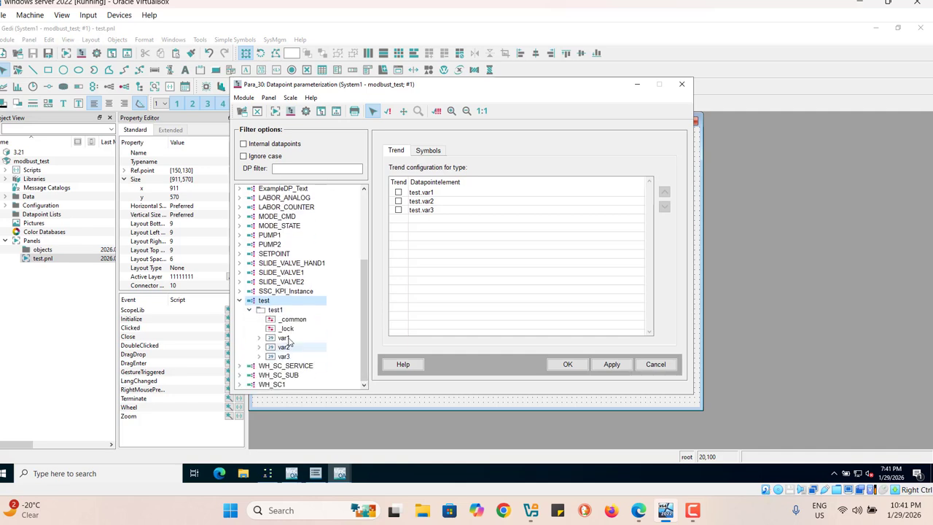
{"action": "left_click", "coordinate": [259, 338]}
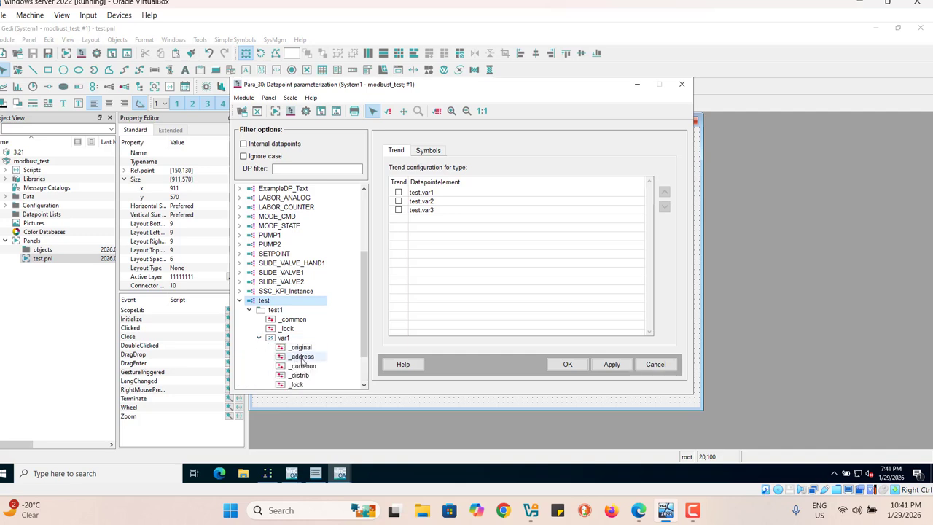
{"action": "left_click", "coordinate": [301, 357]}
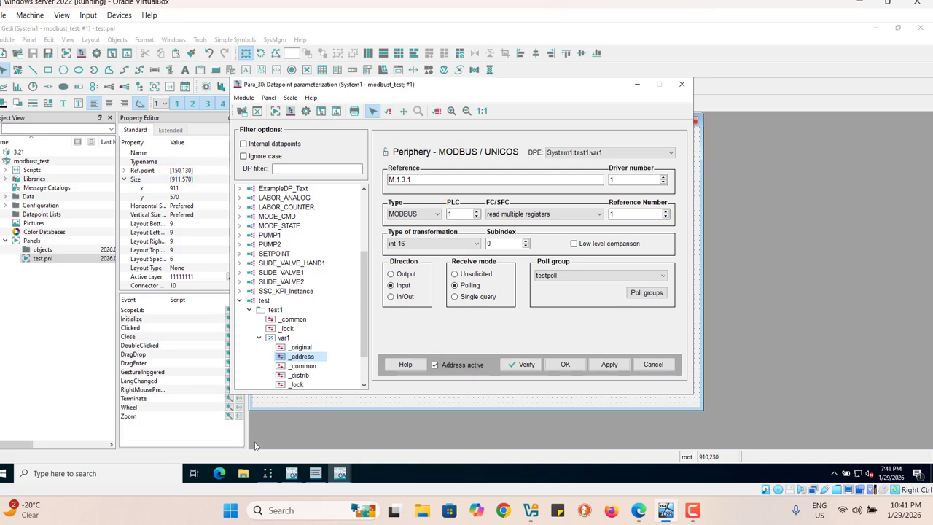
Step: Switch to Modbus Slave and check the slave ID in its slave definition
{"action": "left_click", "coordinate": [268, 478]}
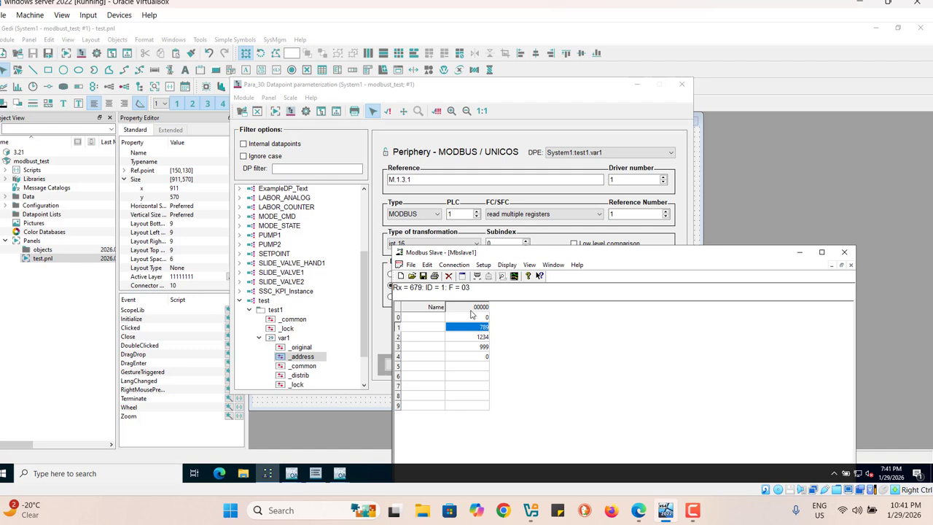
{"action": "left_click", "coordinate": [483, 265]}
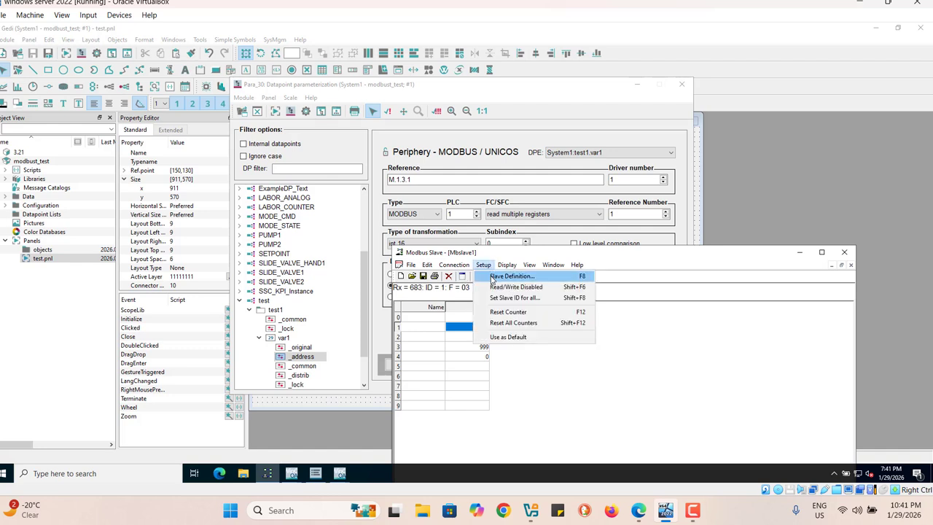
{"action": "left_click", "coordinate": [492, 277]}
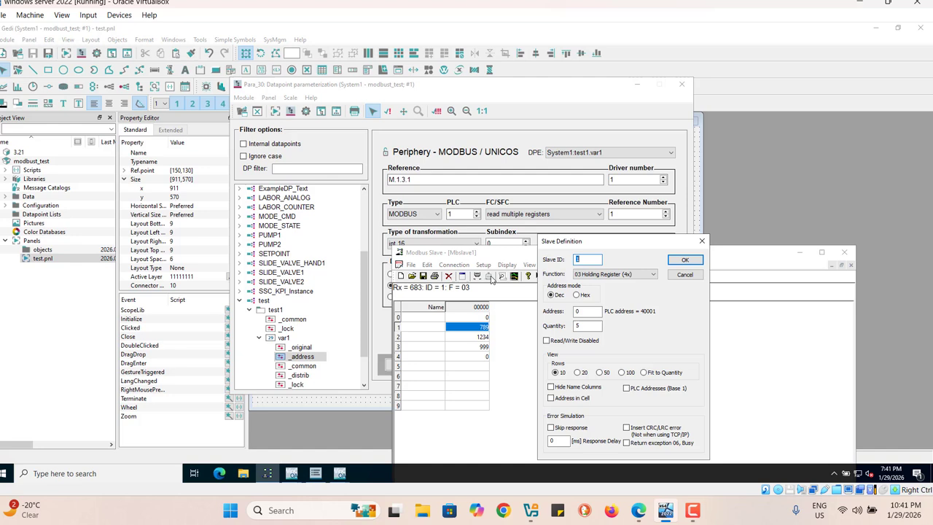
{"action": "left_click", "coordinate": [590, 259]}
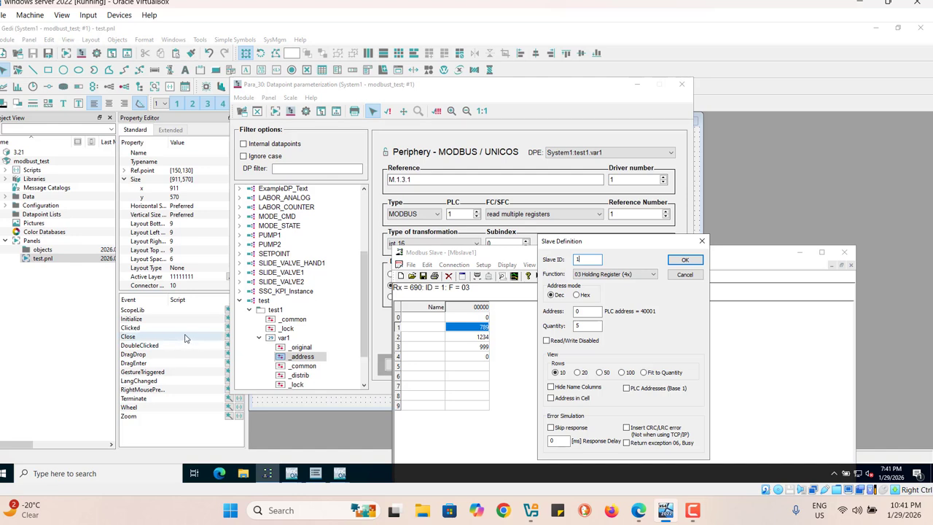
Step: Switch to the WinCC OA Console to check the Modbus Driver's number in the manager list, then minimize the console
{"action": "left_click", "coordinate": [292, 473]}
{"action": "left_click", "coordinate": [326, 436]}
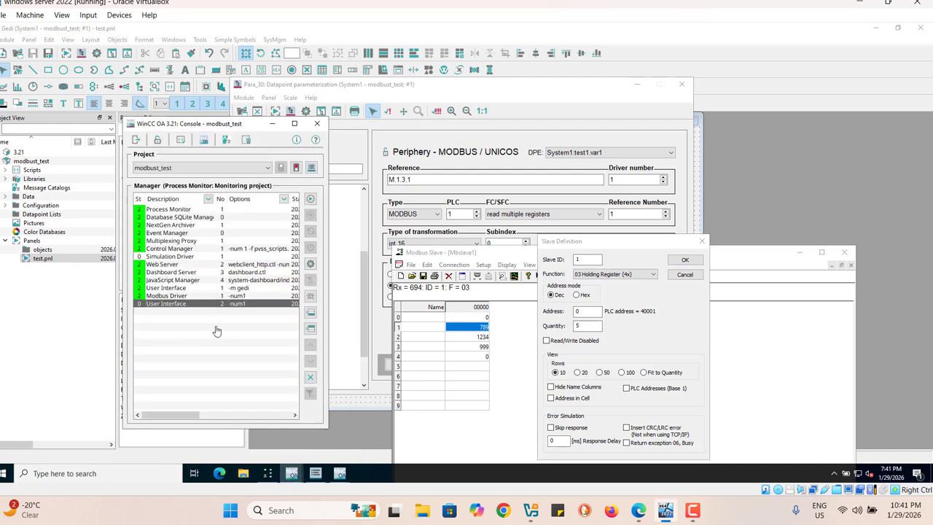
{"action": "left_click", "coordinate": [273, 124]}
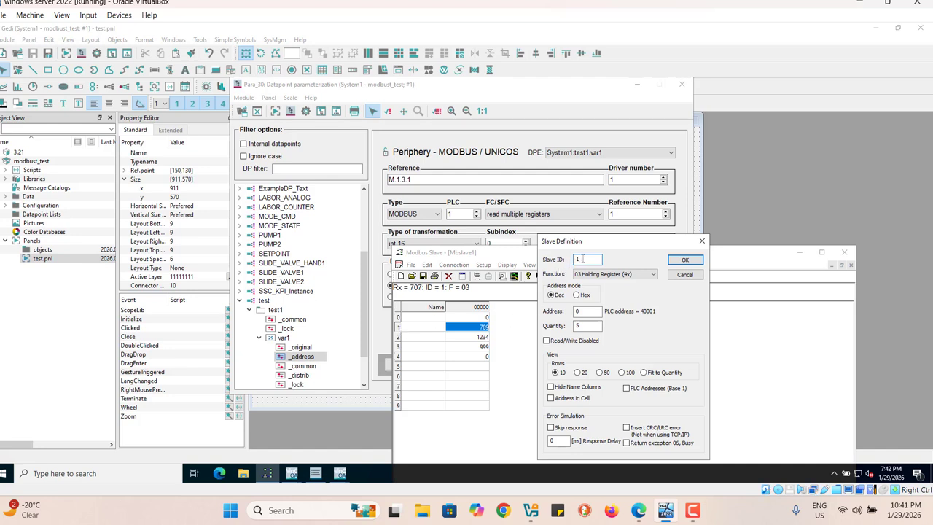
Step: Leave the slave definition as it is and close Modbus Slave without saving Mbslave1, then close the datapoint parameterization window
{"action": "left_click", "coordinate": [685, 260]}
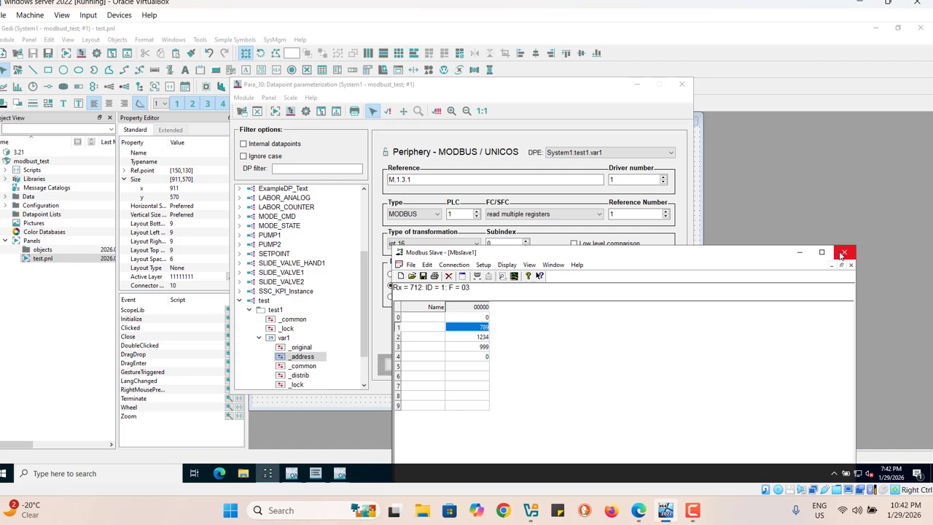
{"action": "left_click", "coordinate": [842, 253]}
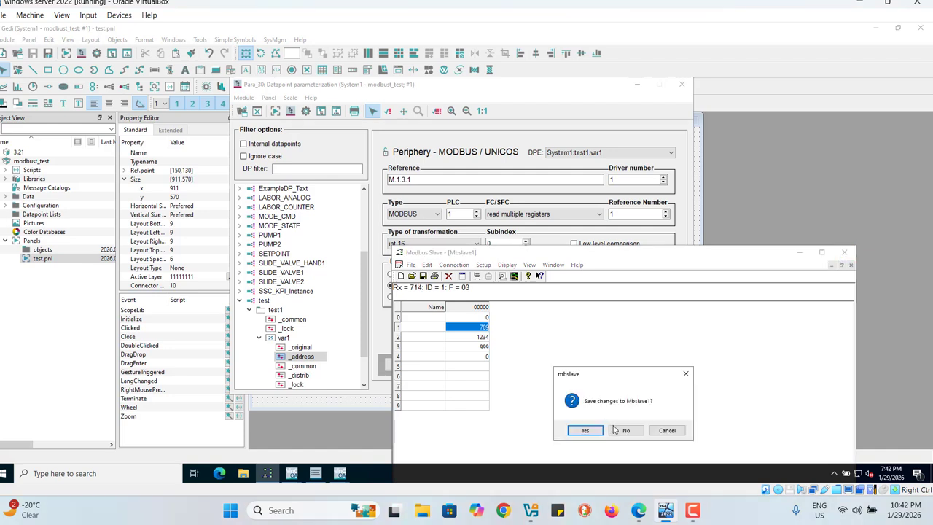
{"action": "left_click", "coordinate": [623, 430]}
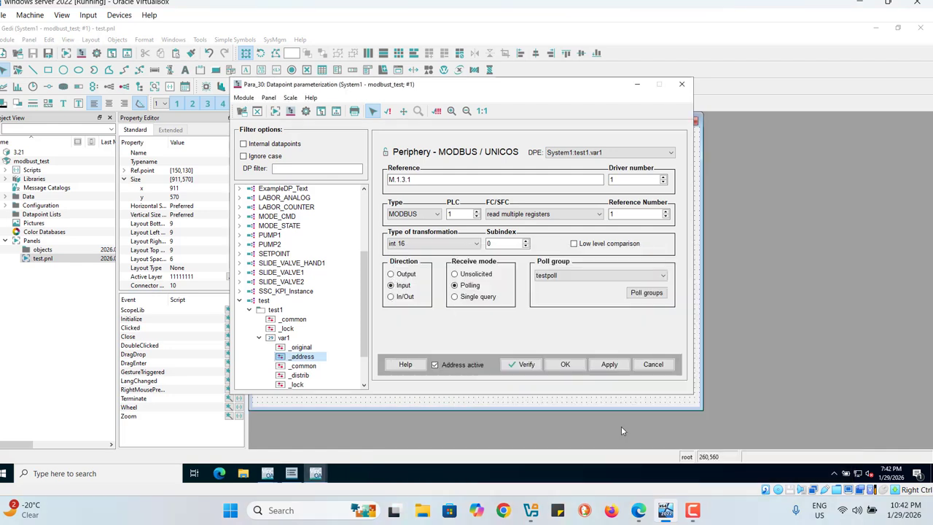
{"action": "left_click", "coordinate": [681, 88]}
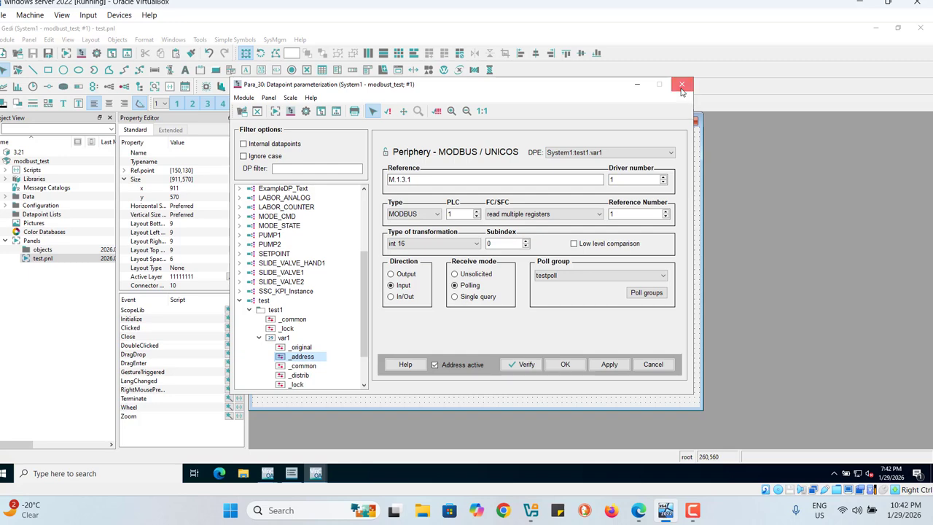